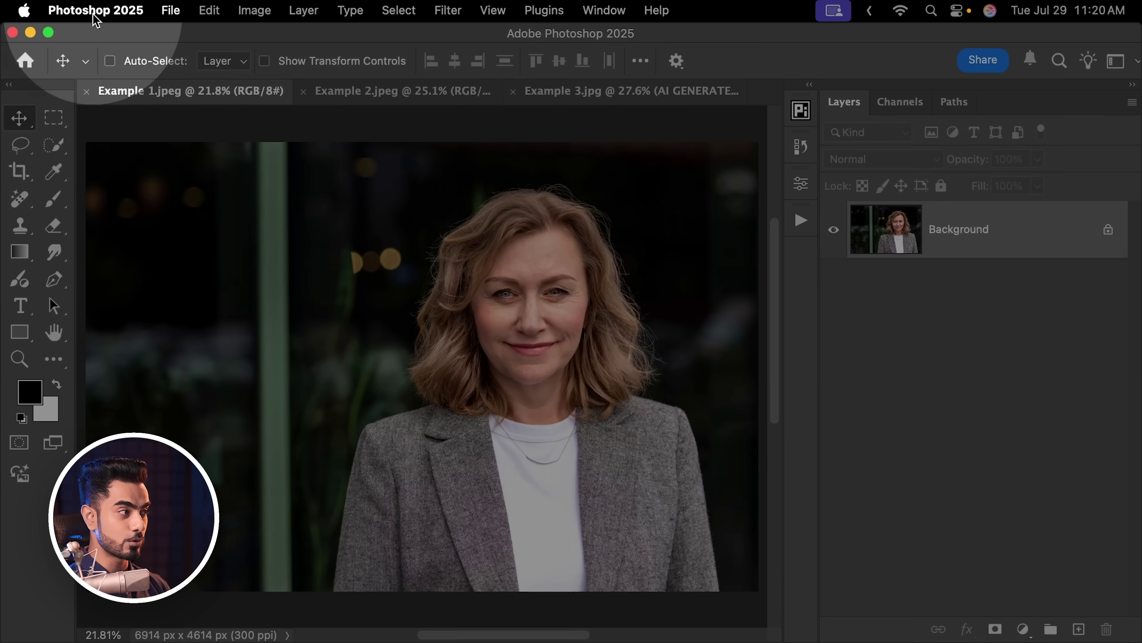
Set Select Subject and Remove Background processing to Cloud (Detailed results) in the Image Processing preferences
click(96, 9)
mouse_move(102, 78)
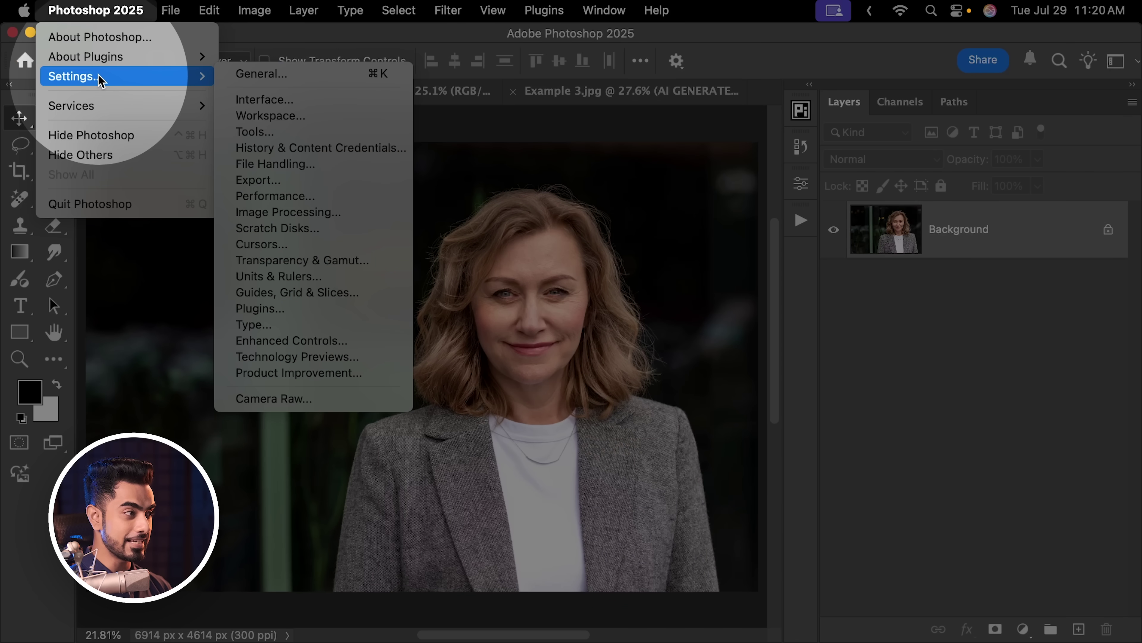
click(294, 213)
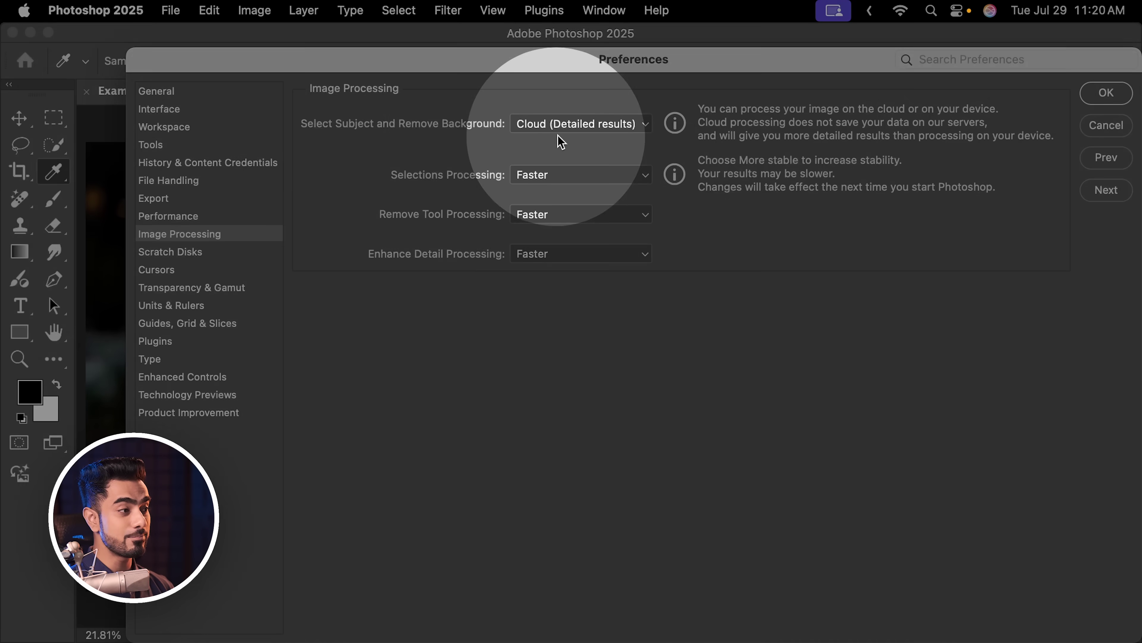
click(570, 119)
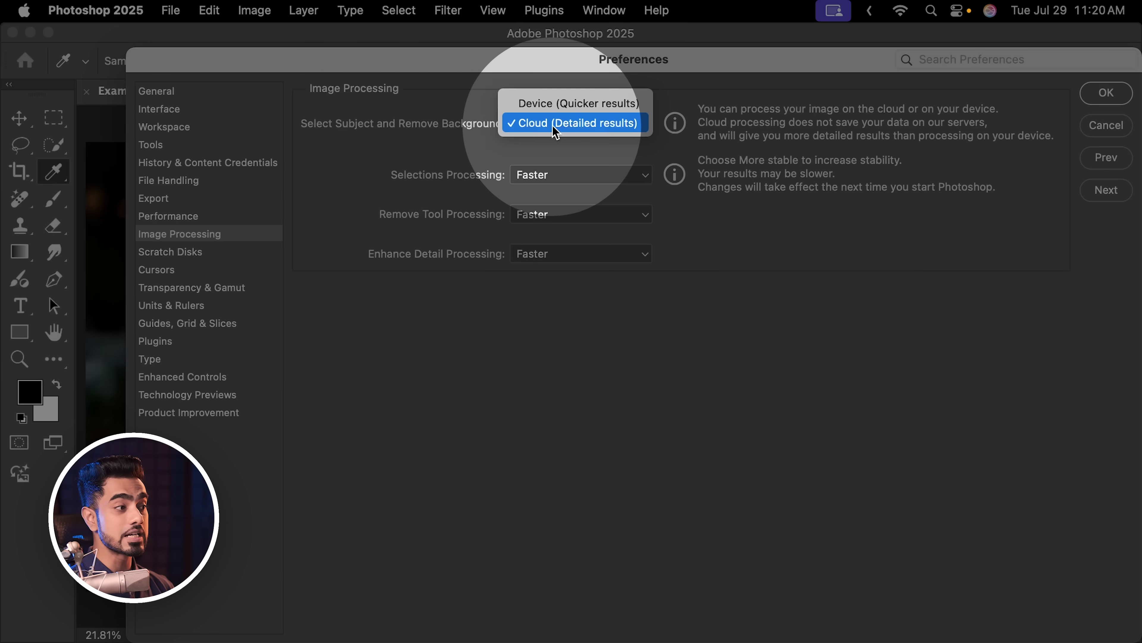
click(573, 116)
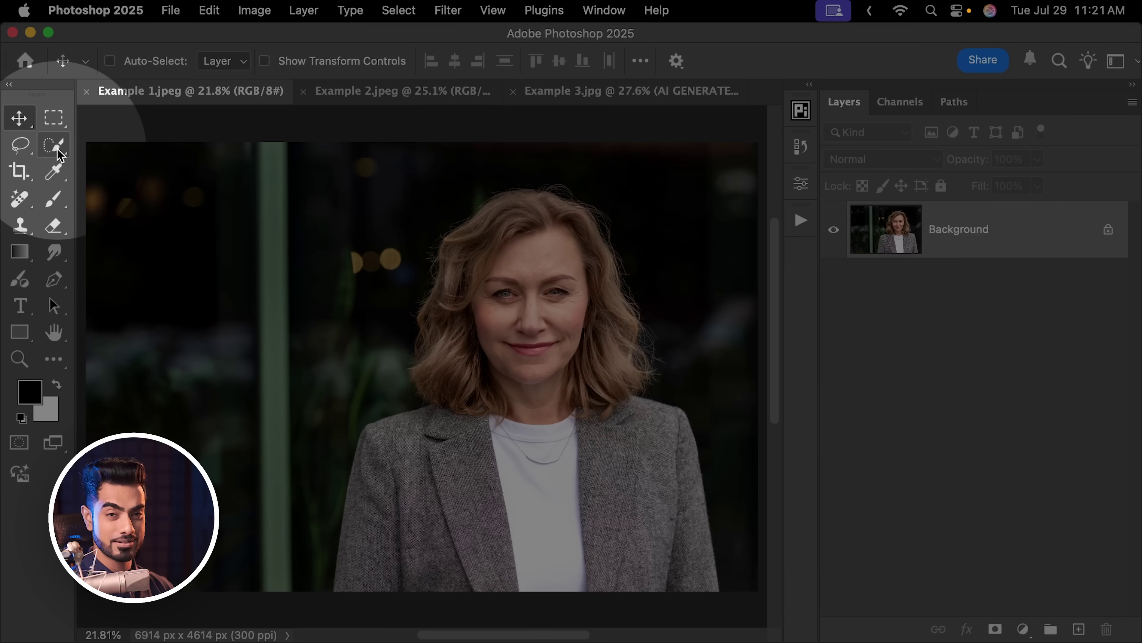
Select the woman with the Quick Selection Tool's Select Subject and turn the selection into a layer mask
click(55, 146)
right_click(54, 148)
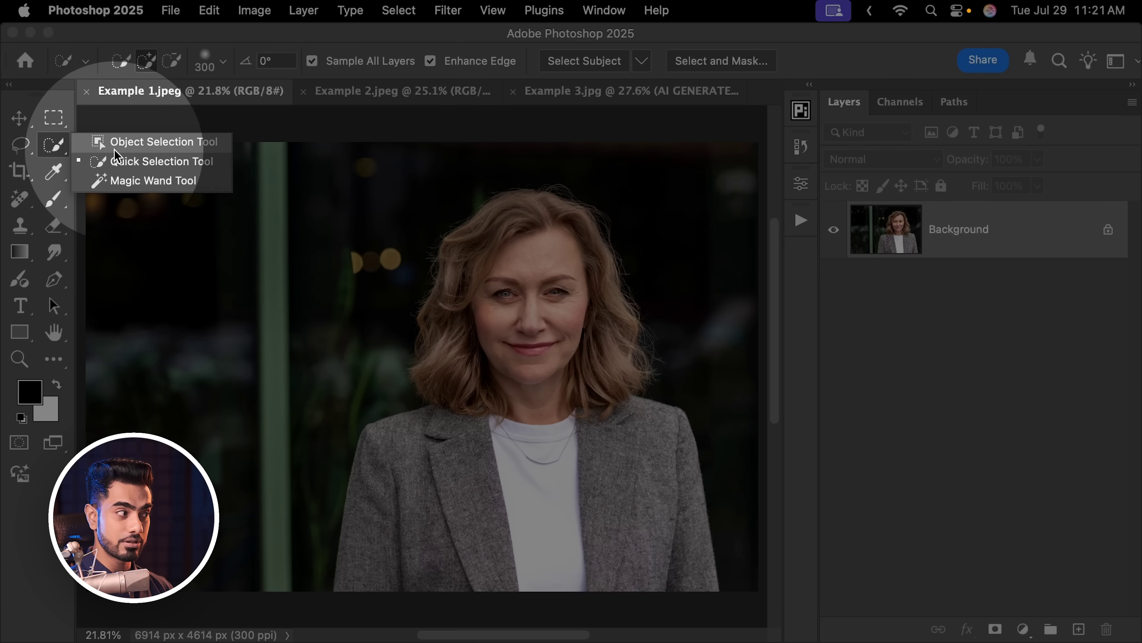
click(115, 162)
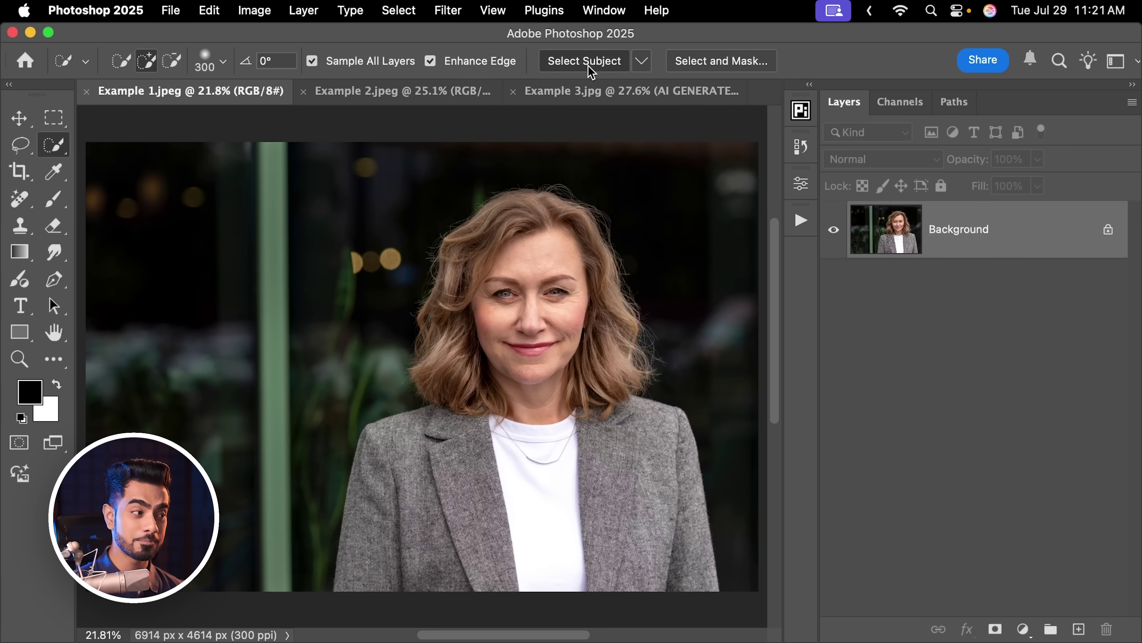
click(589, 65)
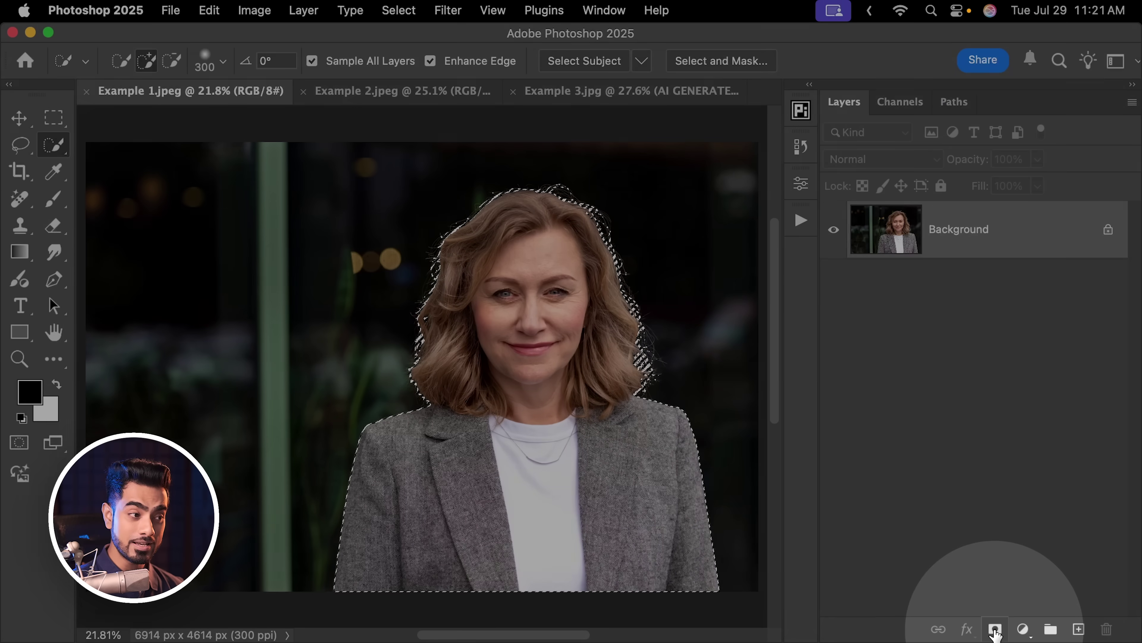
click(996, 628)
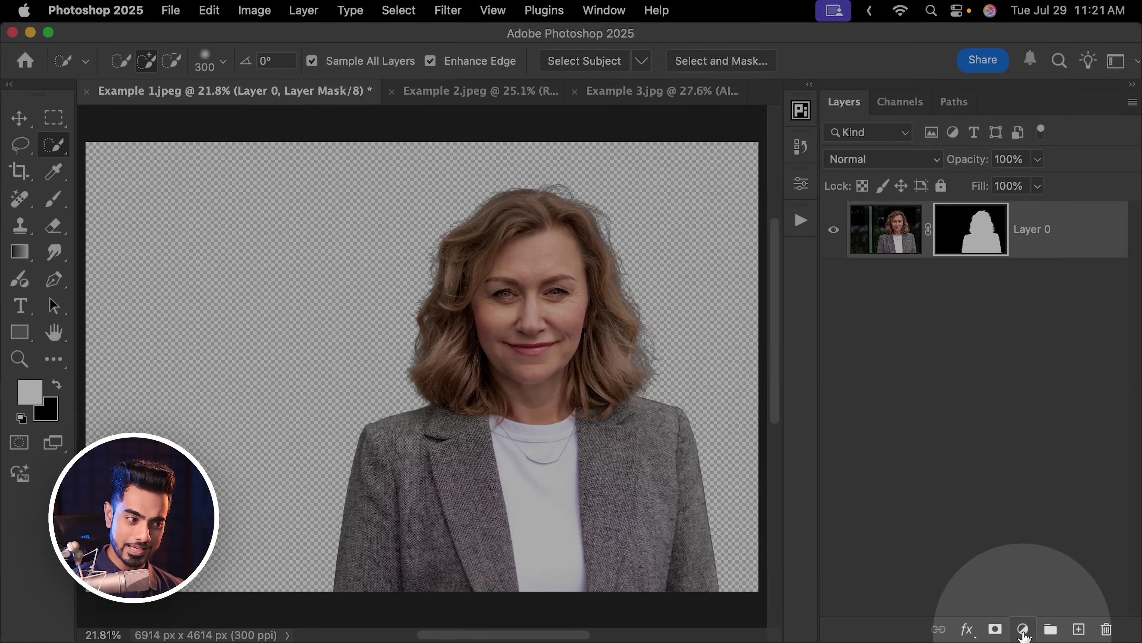
Add a black (000000) Solid Color fill layer and move it beneath the masked portrait layer
click(1024, 631)
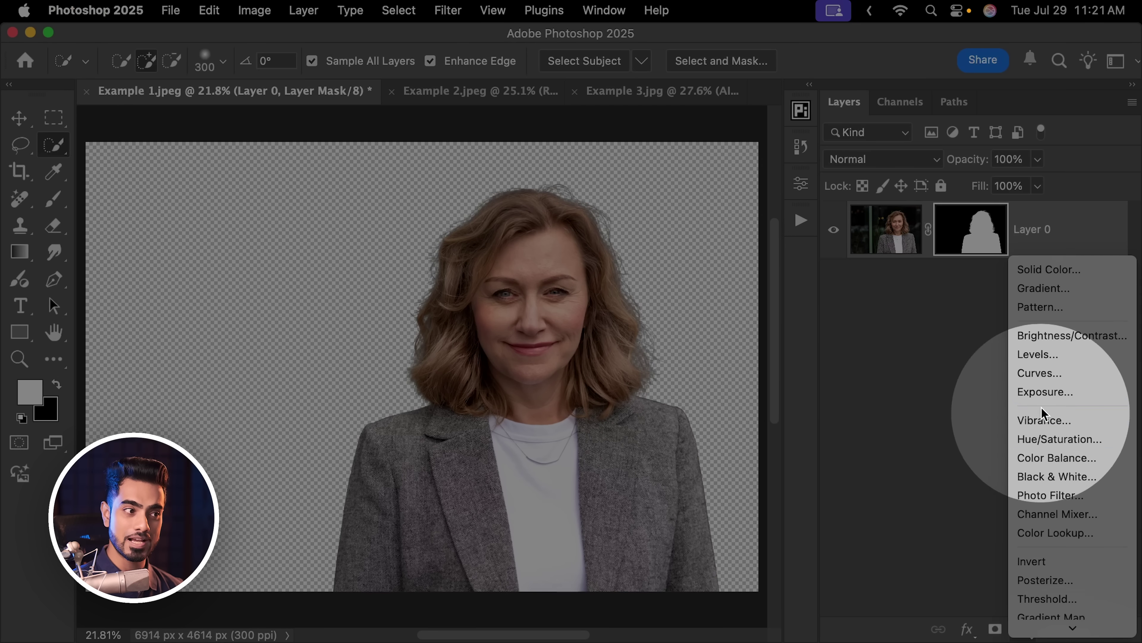
click(1048, 270)
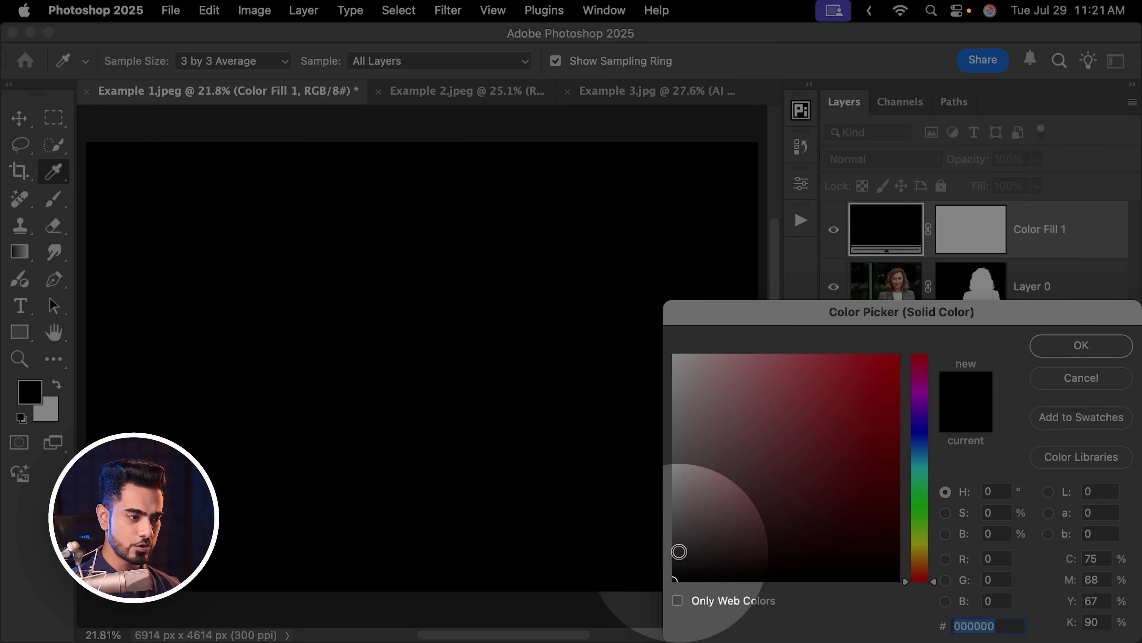
click(1039, 344)
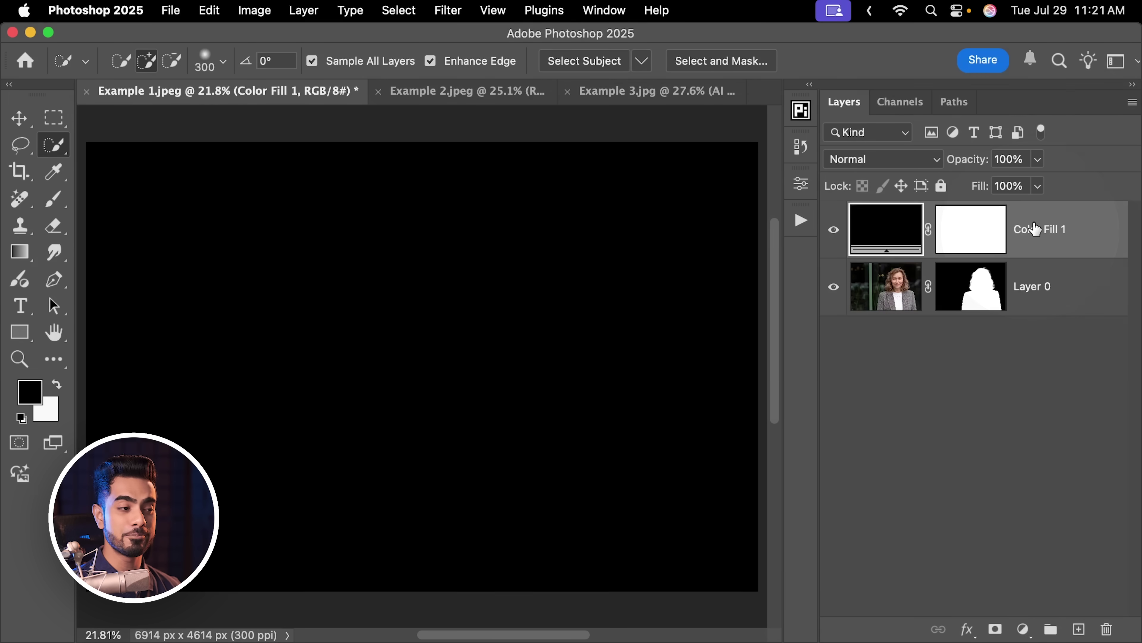
drag(1034, 230, 1034, 333)
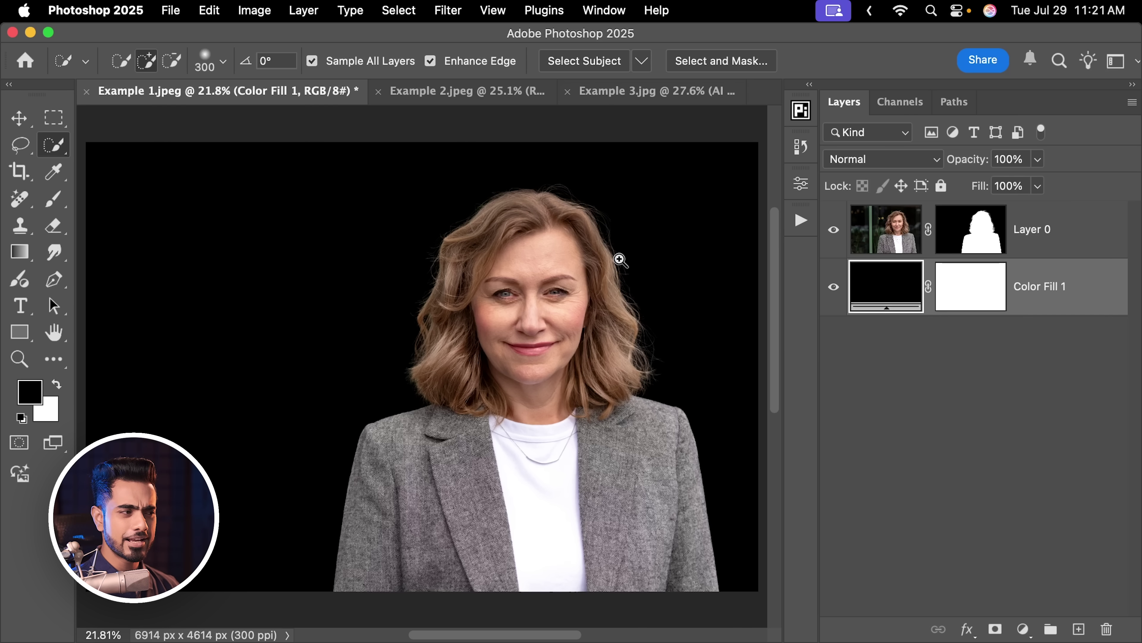
Inspect the cutout's fine hair edges up close, comparing them with the layer mask disabled and enabled
mouse_move(620, 259)
mouse_down()
mouse_move(706, 232)
mouse_move(569, 370)
mouse_move(554, 329)
mouse_move(571, 335)
mouse_up()
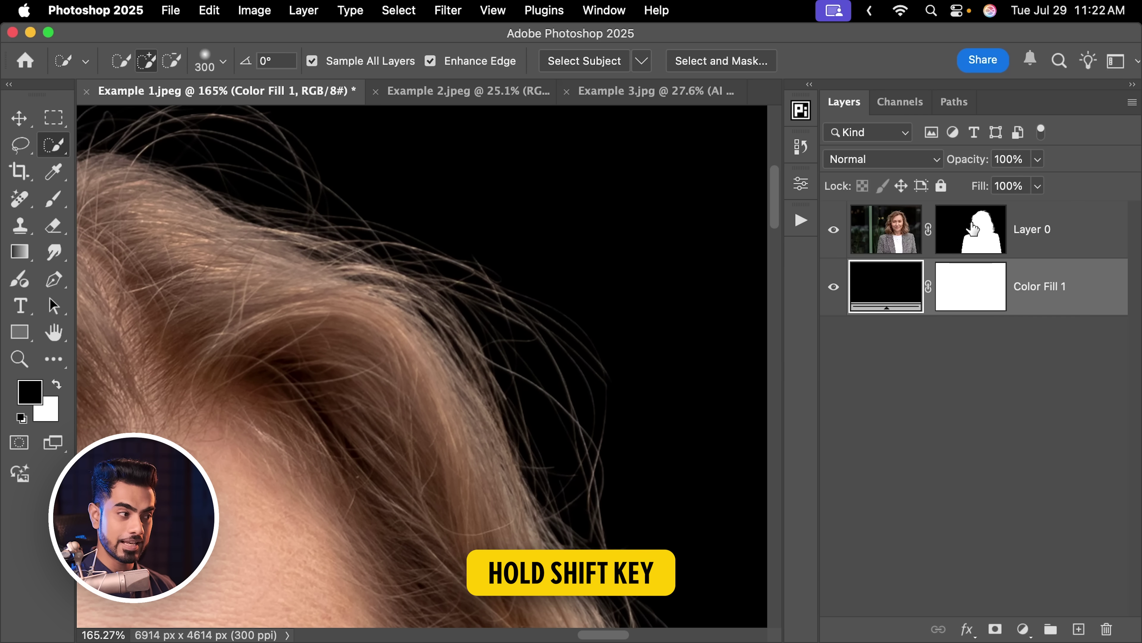
drag(570, 413, 454, 240)
drag(567, 374, 504, 234)
drag(536, 414, 481, 252)
drag(545, 459, 479, 362)
shift+click(965, 247)
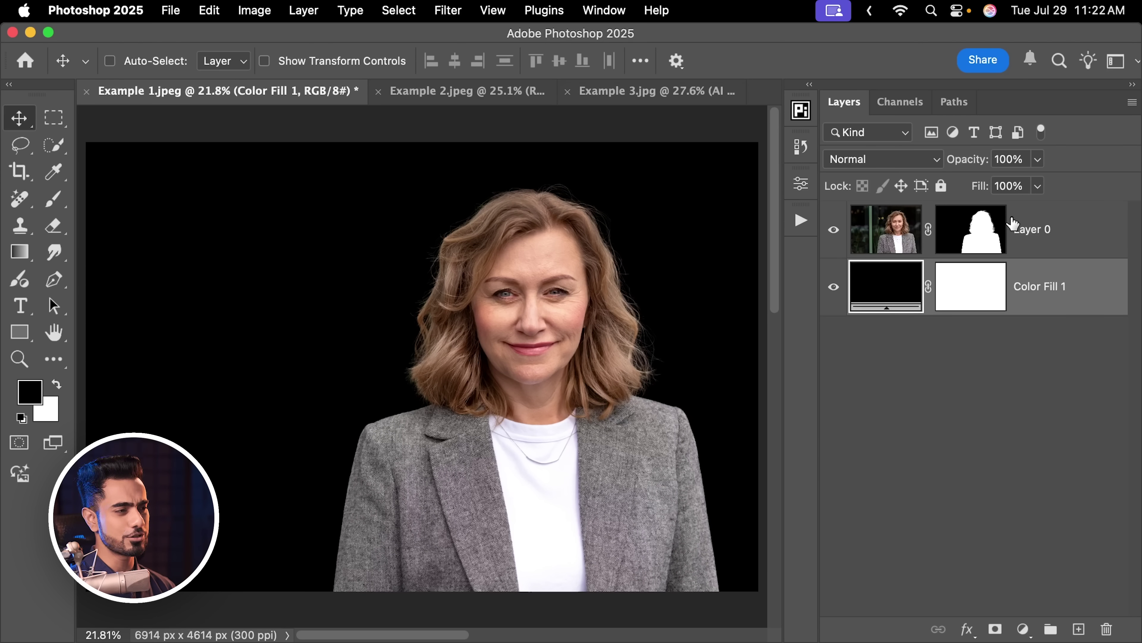
Delete the layer mask from Layer 0 without applying it
click(973, 250)
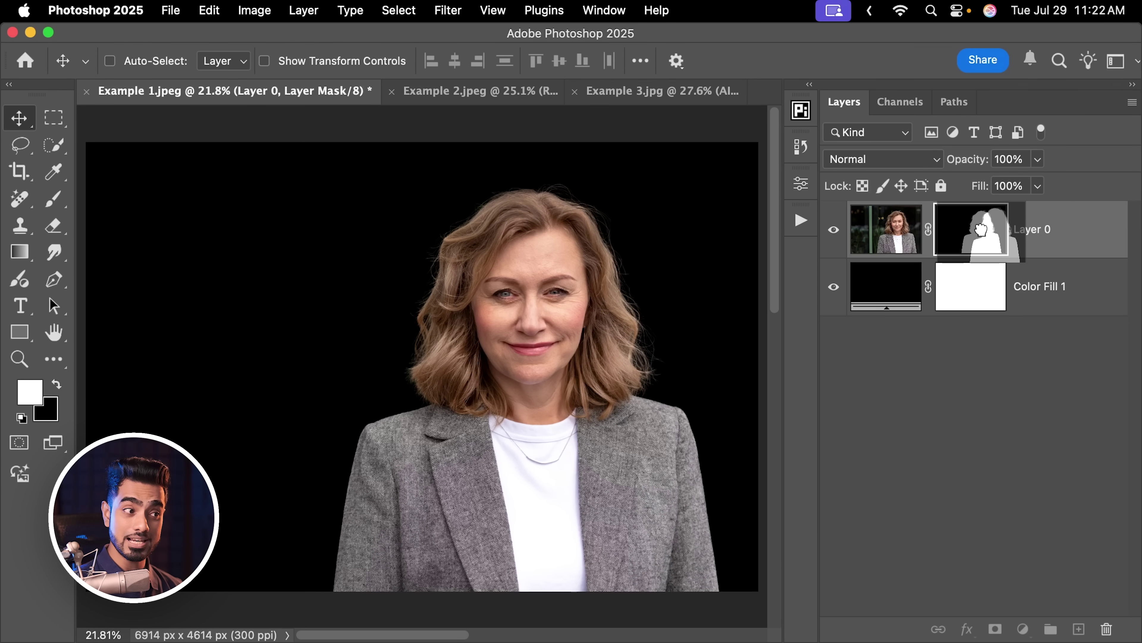
drag(969, 230, 1107, 629)
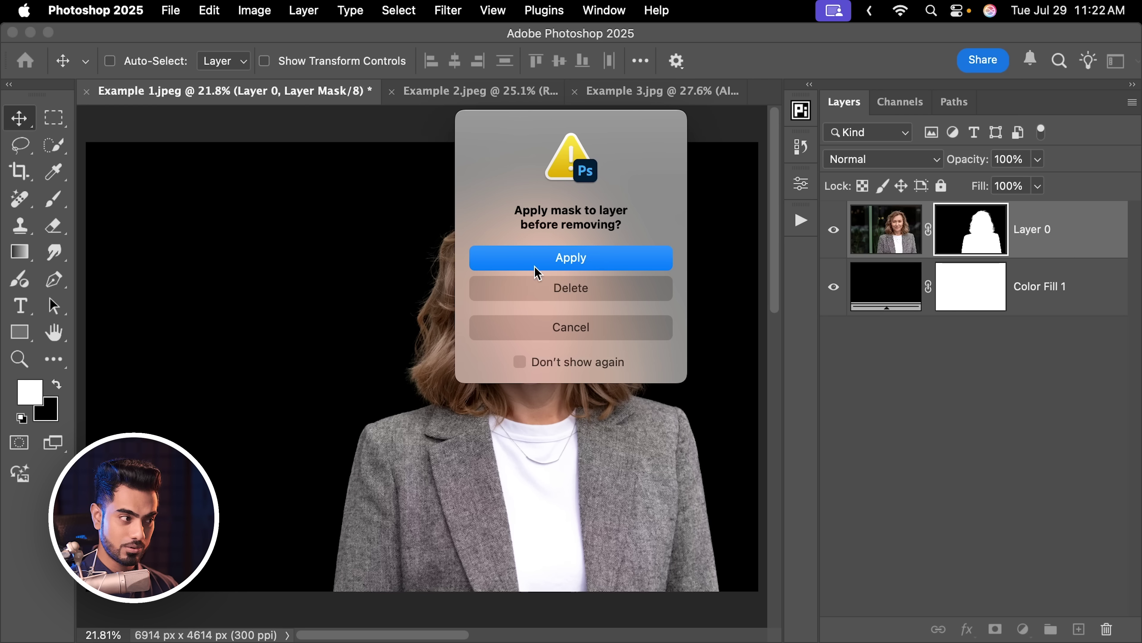
click(570, 292)
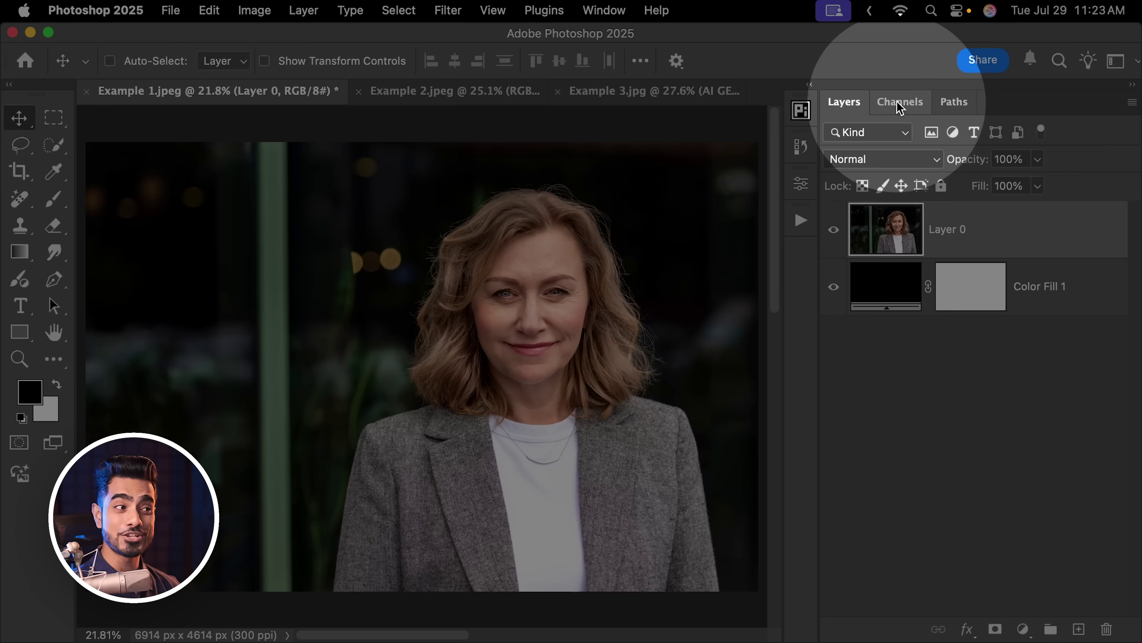
Compare the hair contrast in the Red, Green and Blue channels, and duplicate the Red channel
click(899, 103)
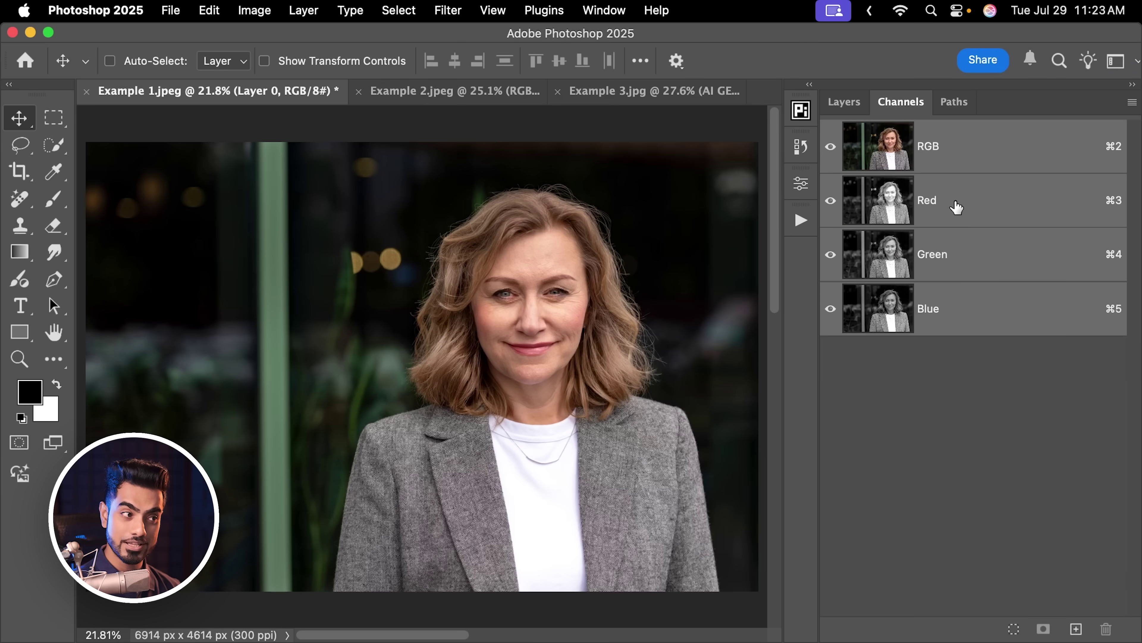
click(957, 207)
click(952, 262)
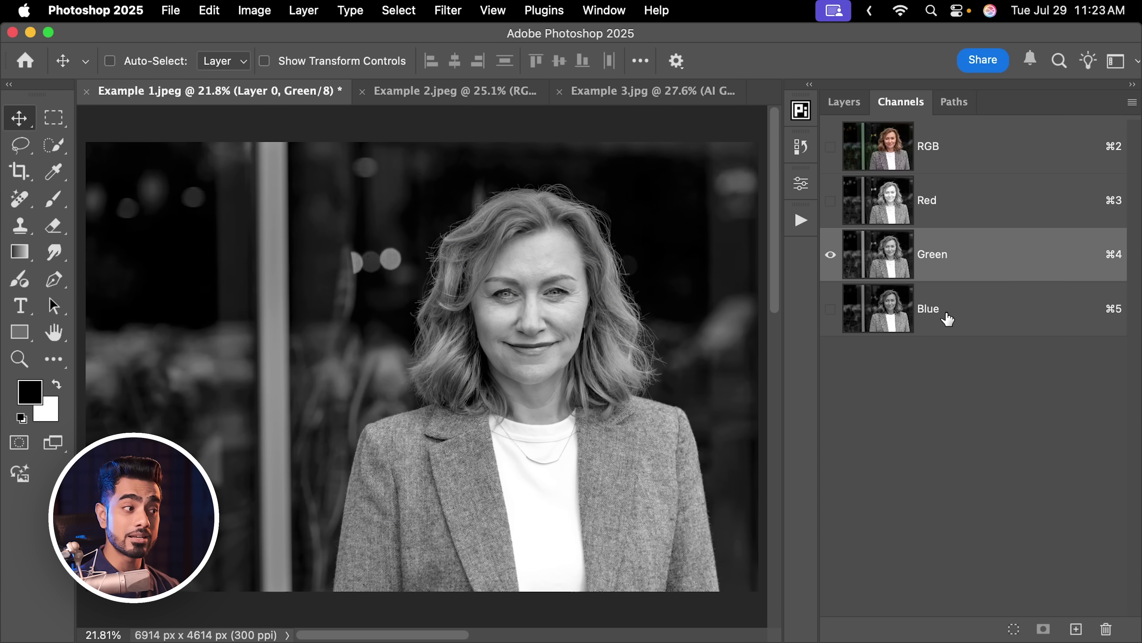
click(948, 318)
mouse_move(617, 245)
mouse_down()
mouse_move(698, 228)
mouse_move(632, 261)
mouse_up()
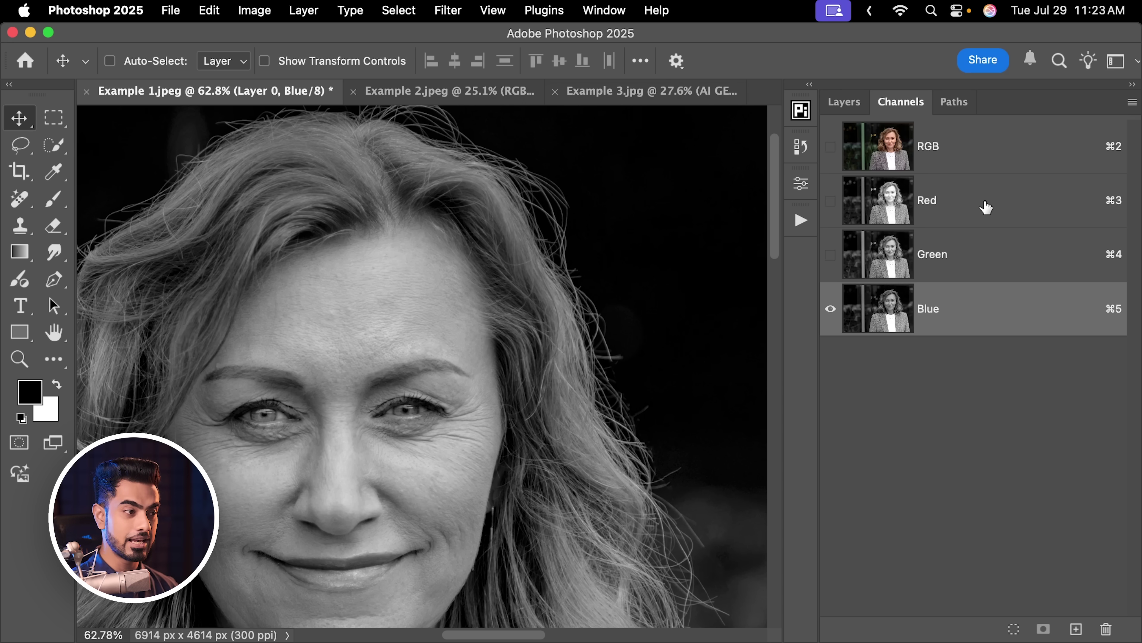
click(970, 219)
click(957, 263)
click(961, 219)
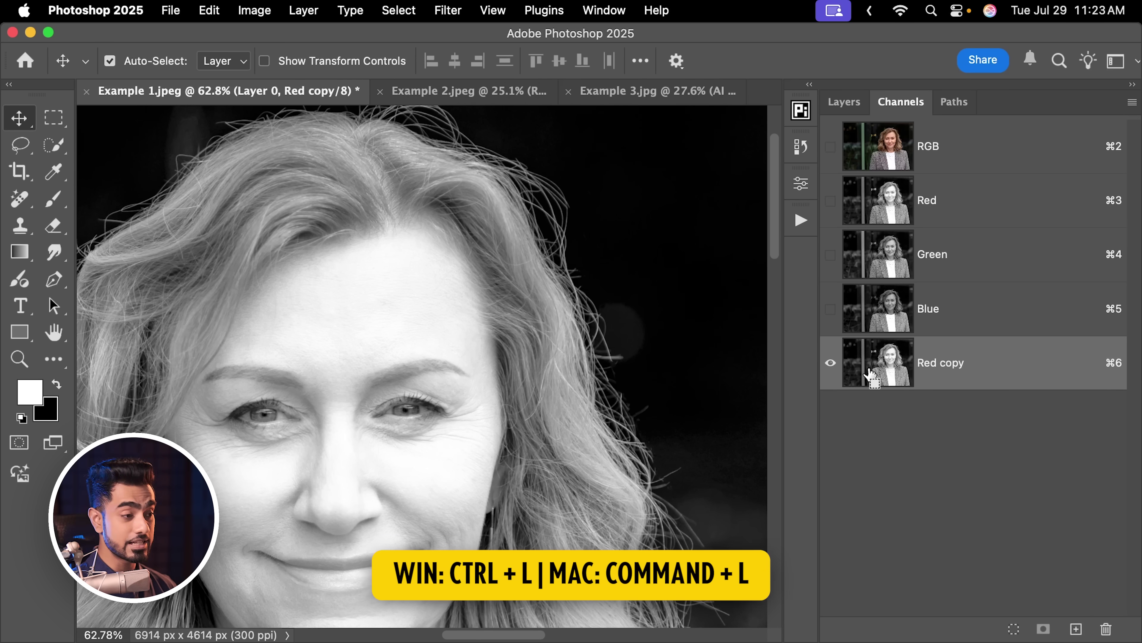
Open Levels for the Red copy channel and raise the black input level to 10
key(super)
key(super+l)
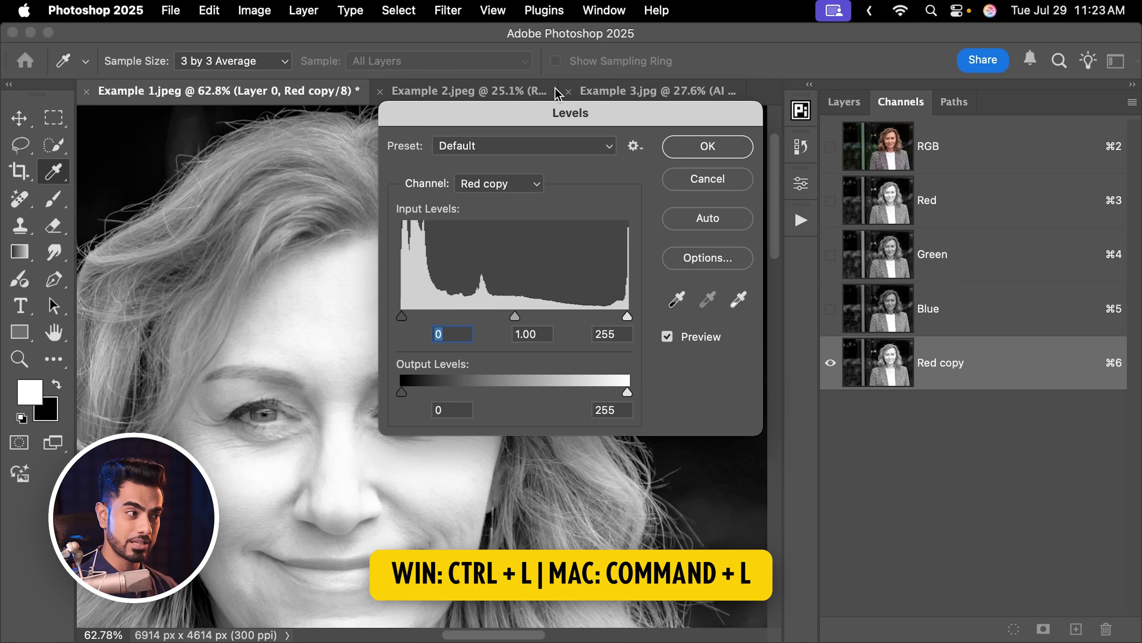
drag(551, 125, 849, 148)
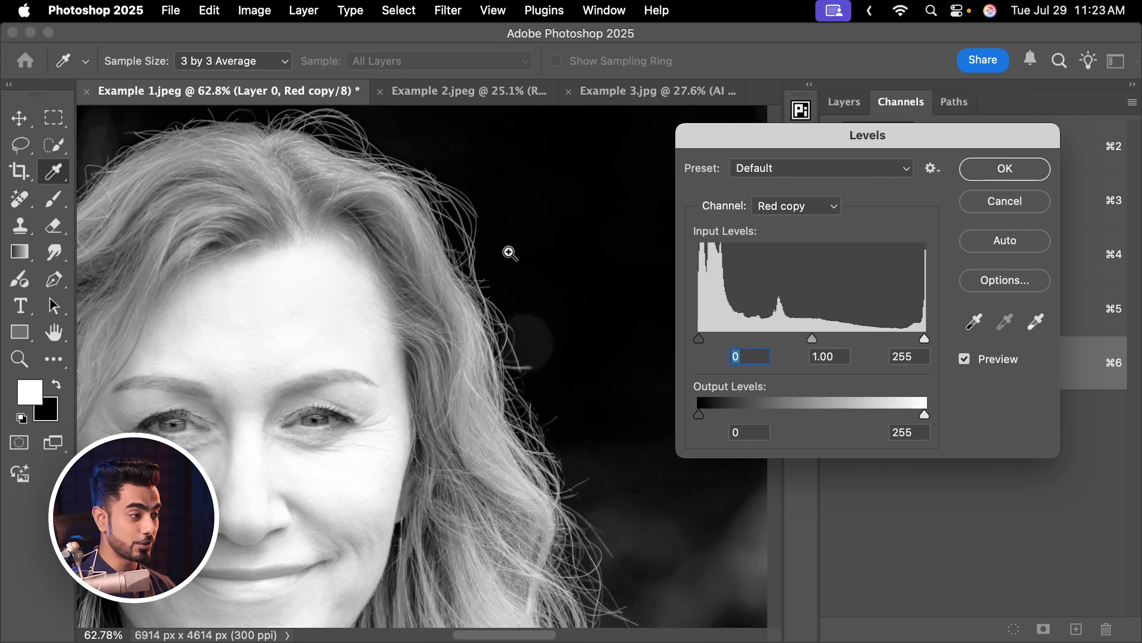
super+click(510, 253)
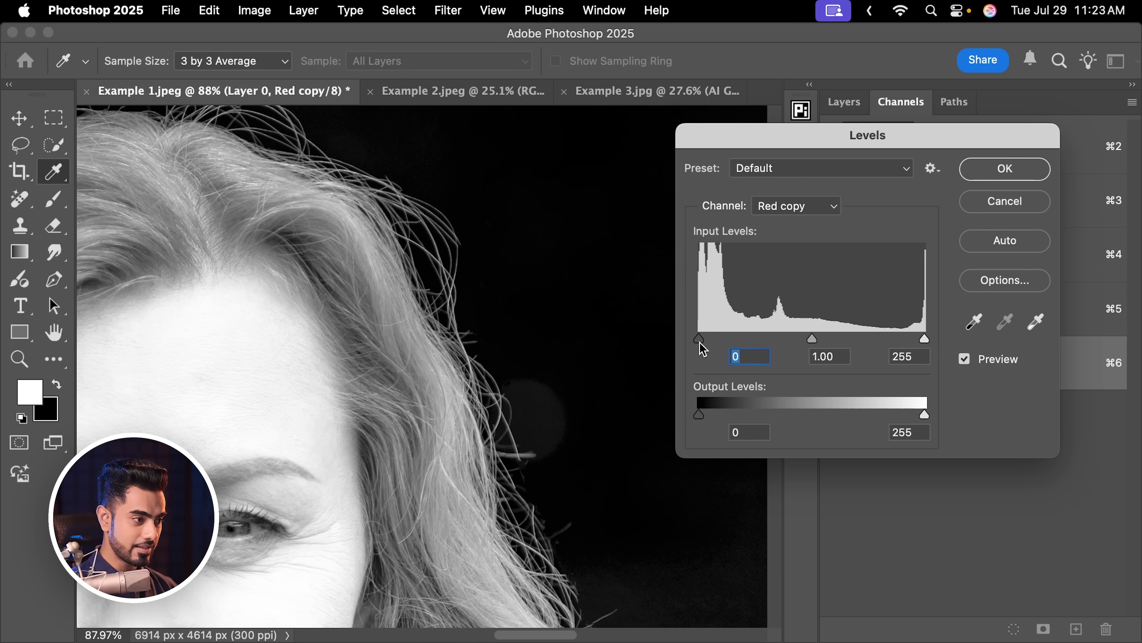
drag(700, 342, 708, 341)
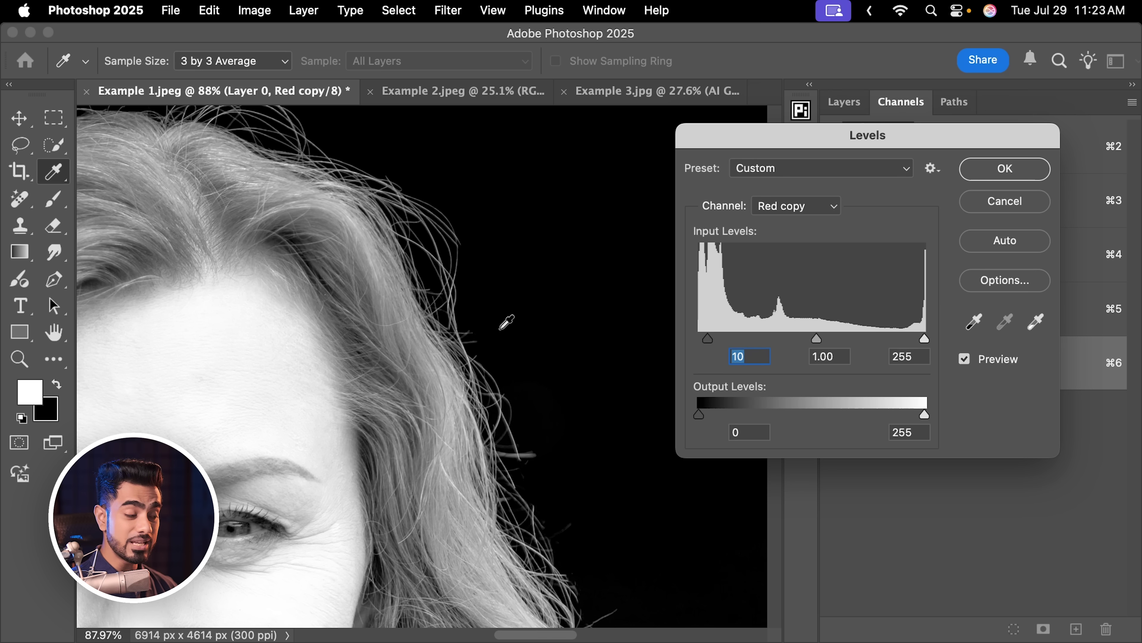
Try a black input level of 86 on the blurred background beside the hair, and return it to 10
drag(515, 293, 491, 290)
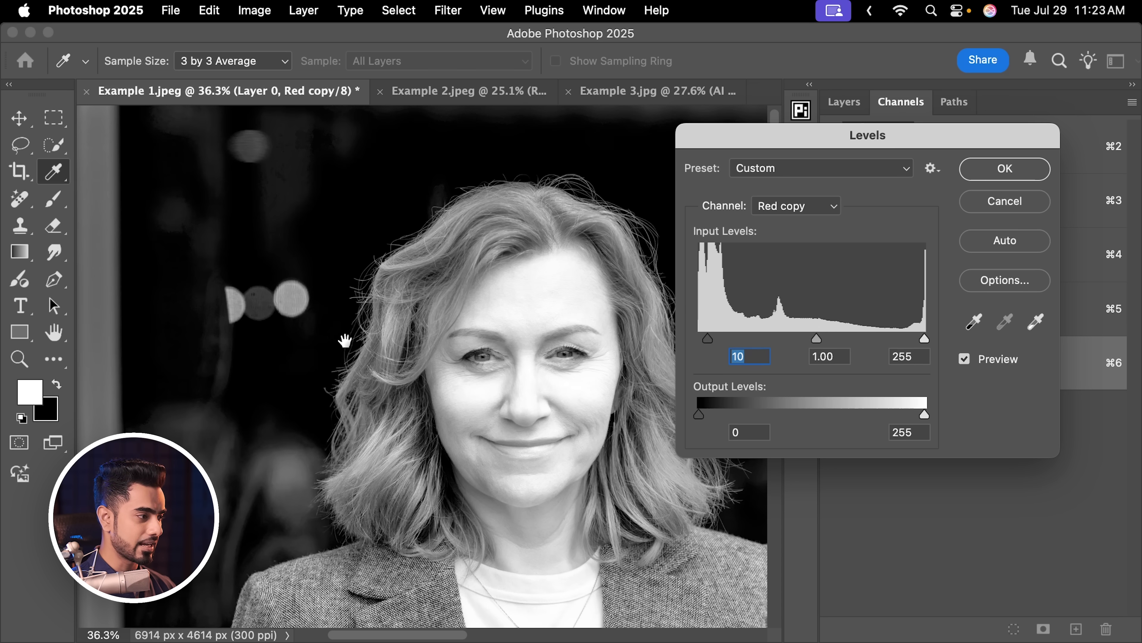
drag(345, 360, 372, 446)
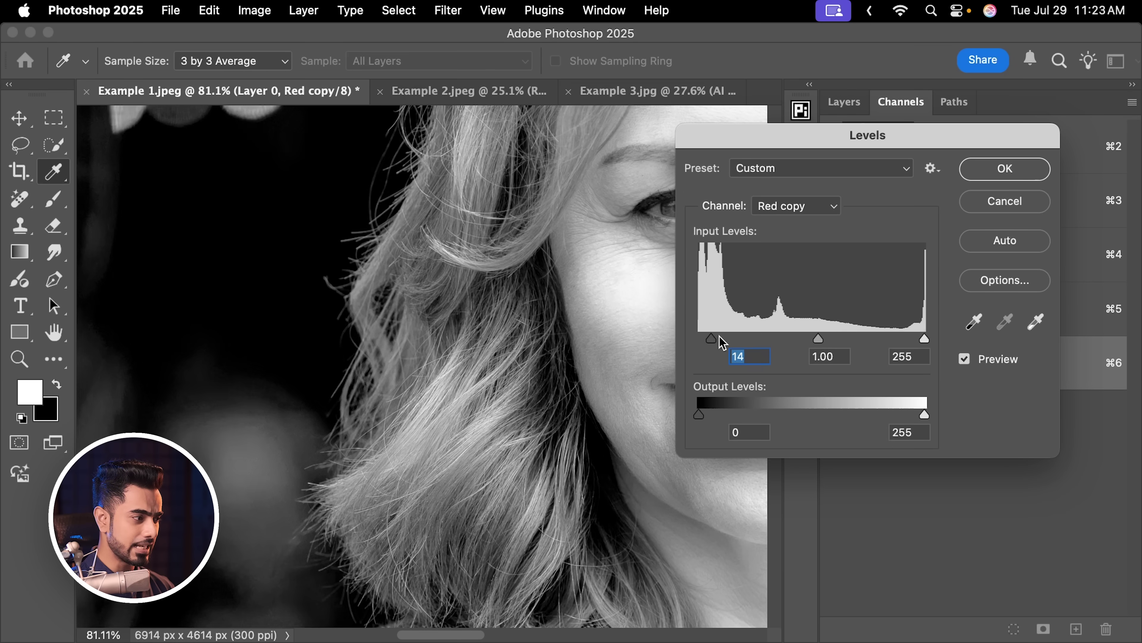
drag(723, 343, 778, 342)
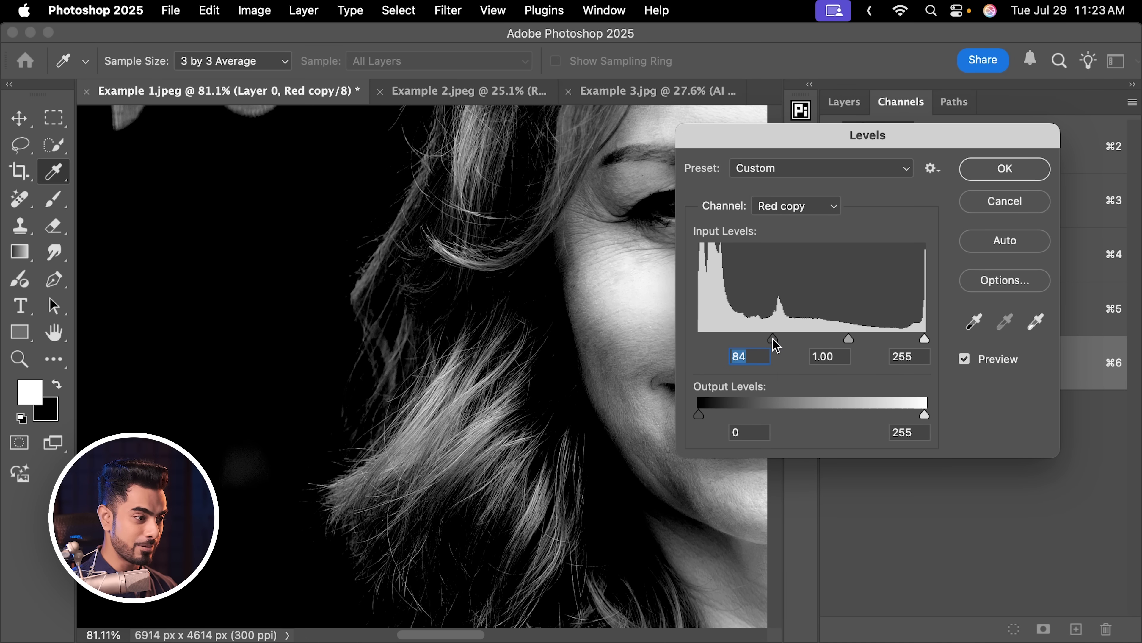
drag(774, 341, 710, 345)
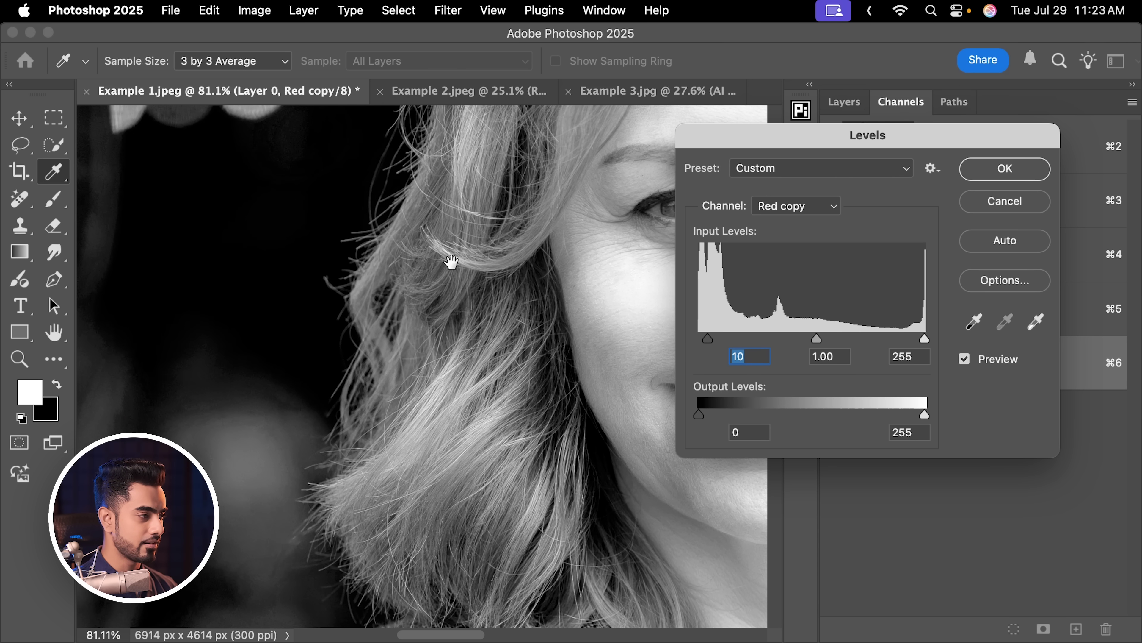
Lower the white input level of the Red copy channel to 81 while checking the flyaway hairs, and apply Levels
drag(442, 237, 316, 331)
drag(581, 139, 362, 288)
drag(418, 249, 317, 245)
drag(513, 337, 530, 301)
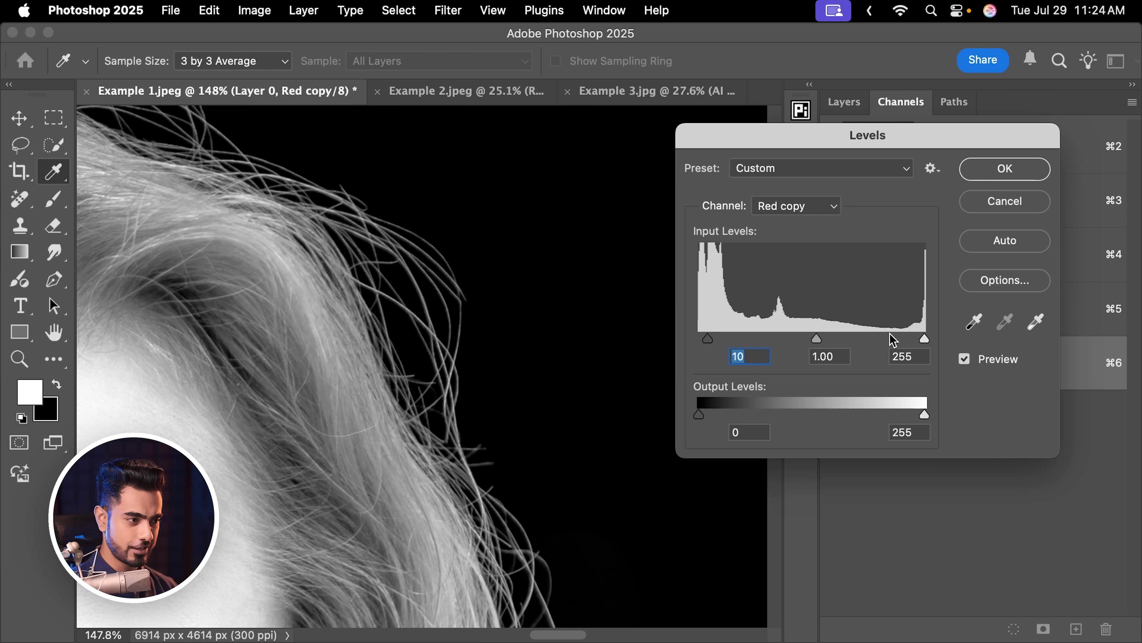
drag(925, 342, 775, 348)
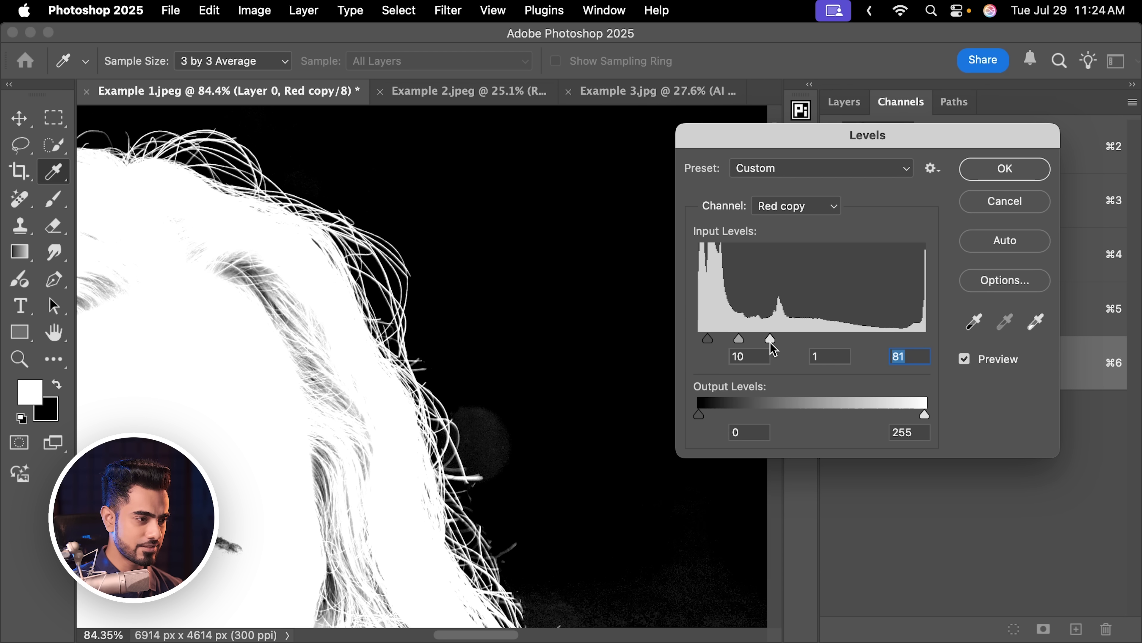
click(996, 170)
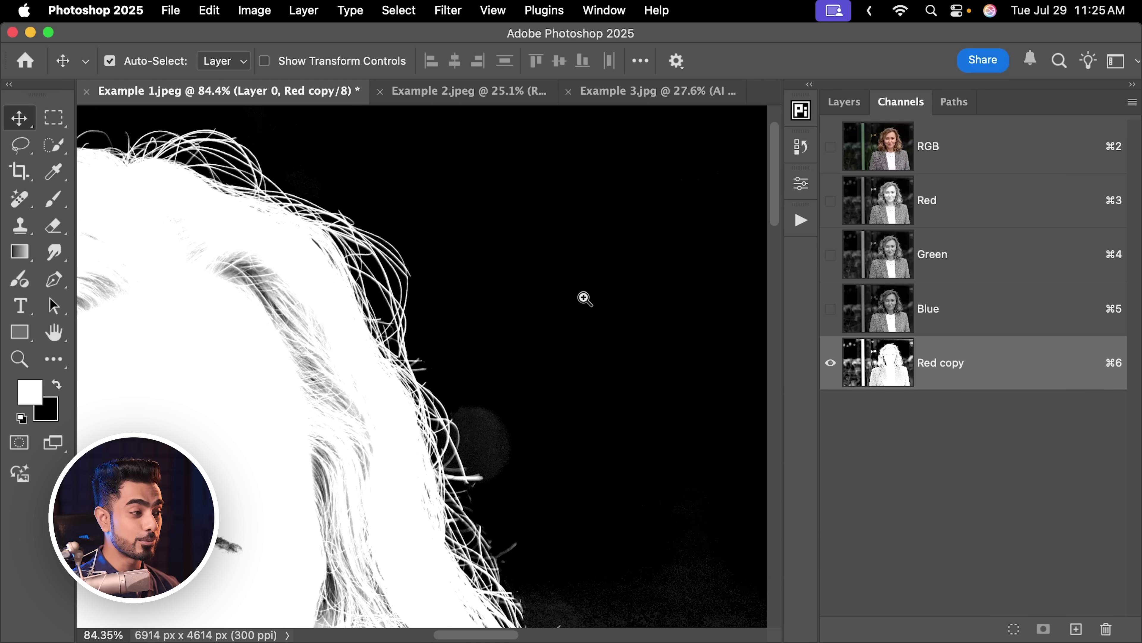
Inspect the high-contrast hair strands and load the Red copy channel as a selection
drag(568, 299, 592, 261)
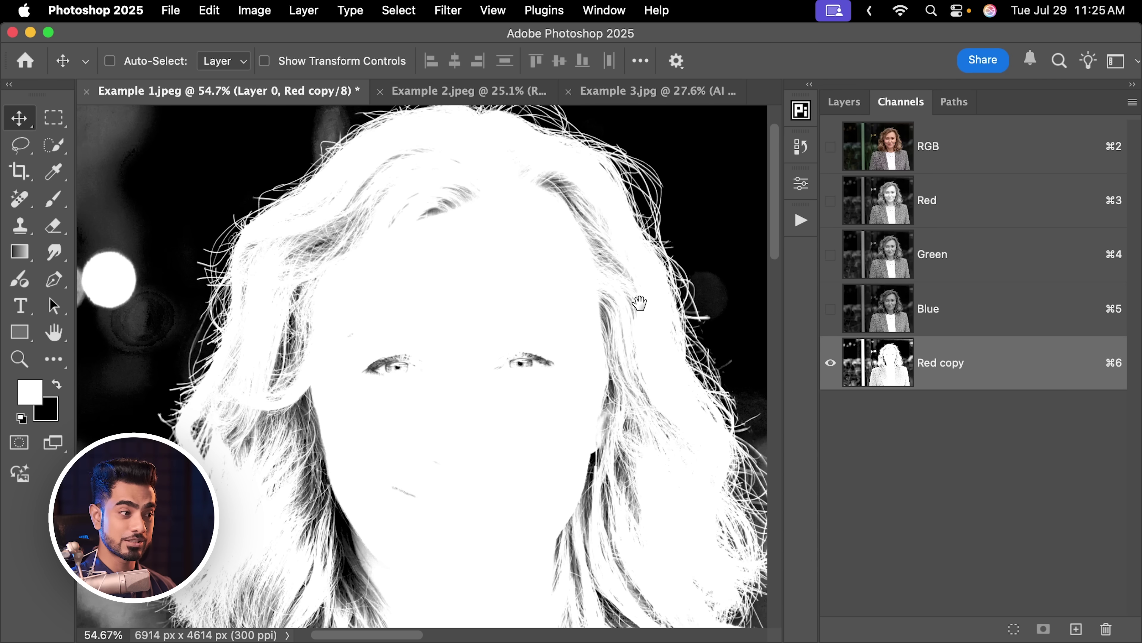
drag(639, 302, 521, 293)
scroll(602, 243, up, 5)
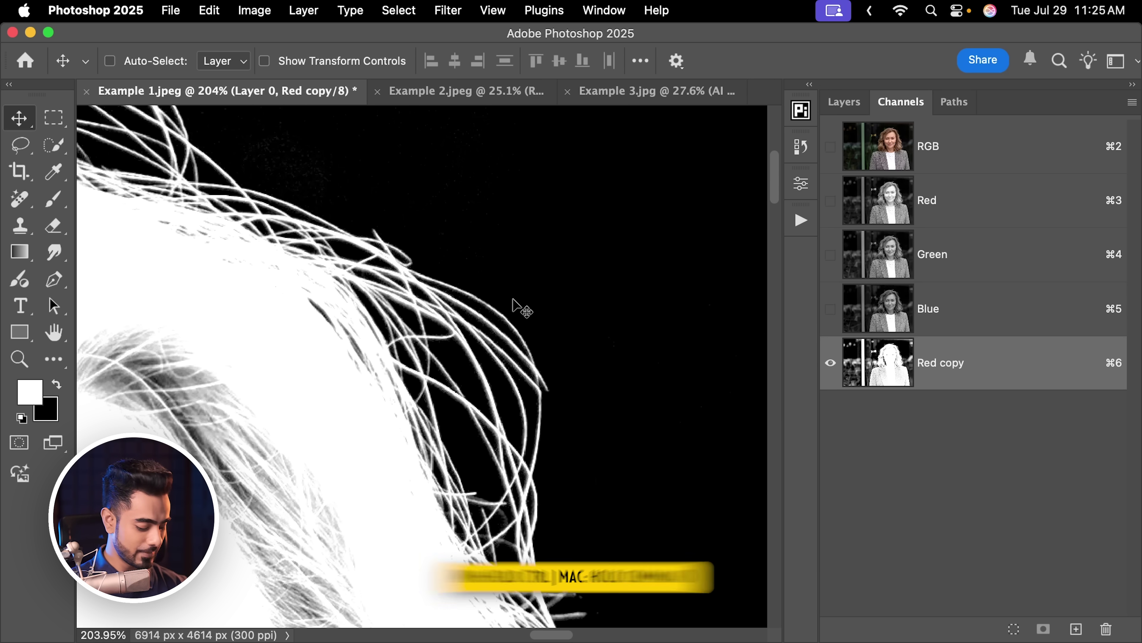
super+click(884, 369)
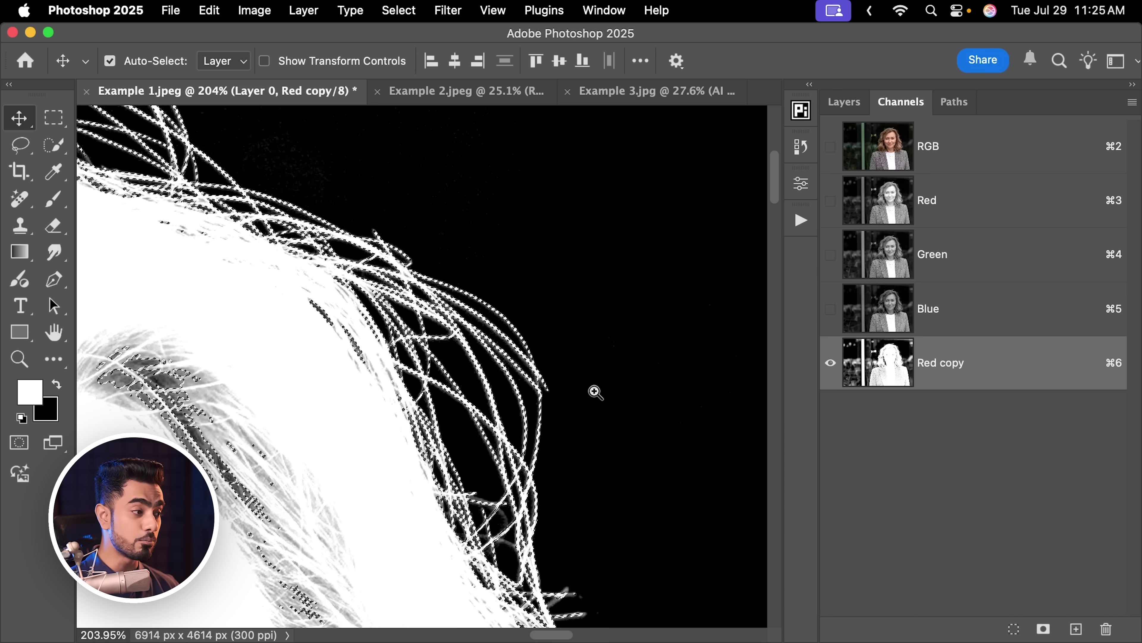
Restore the full-colour RGB composite with the channel selection still active, and return to the layer stack
drag(586, 393, 501, 440)
drag(501, 440, 614, 348)
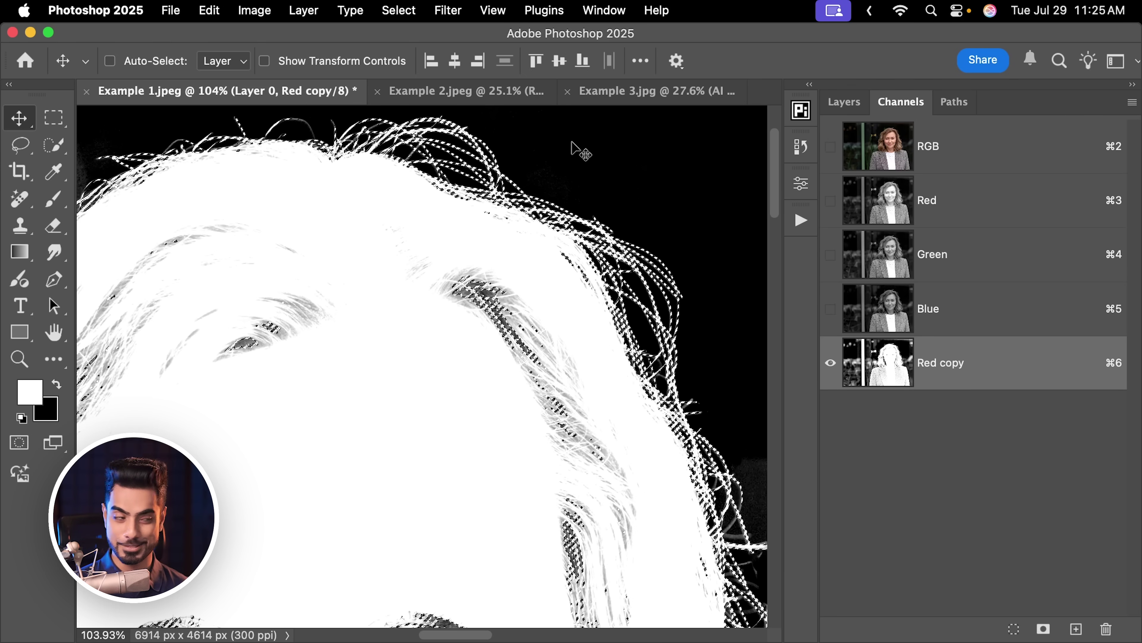
click(957, 151)
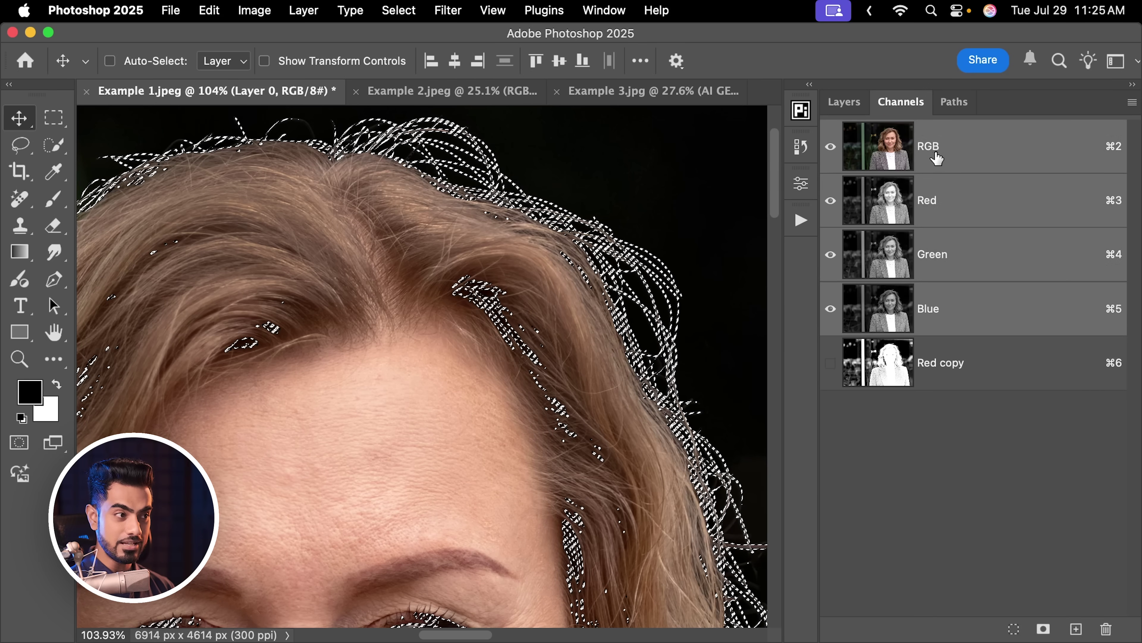
click(848, 111)
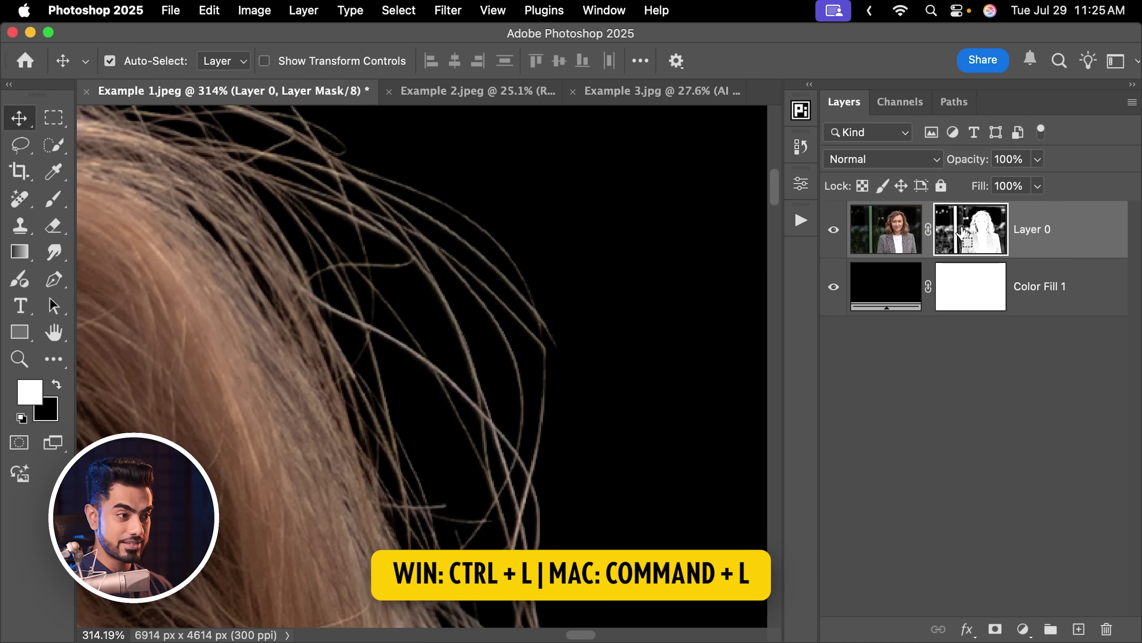
Lower the white input level of the Layer 0 mask to 114 with Levels and apply it
key(super+l)
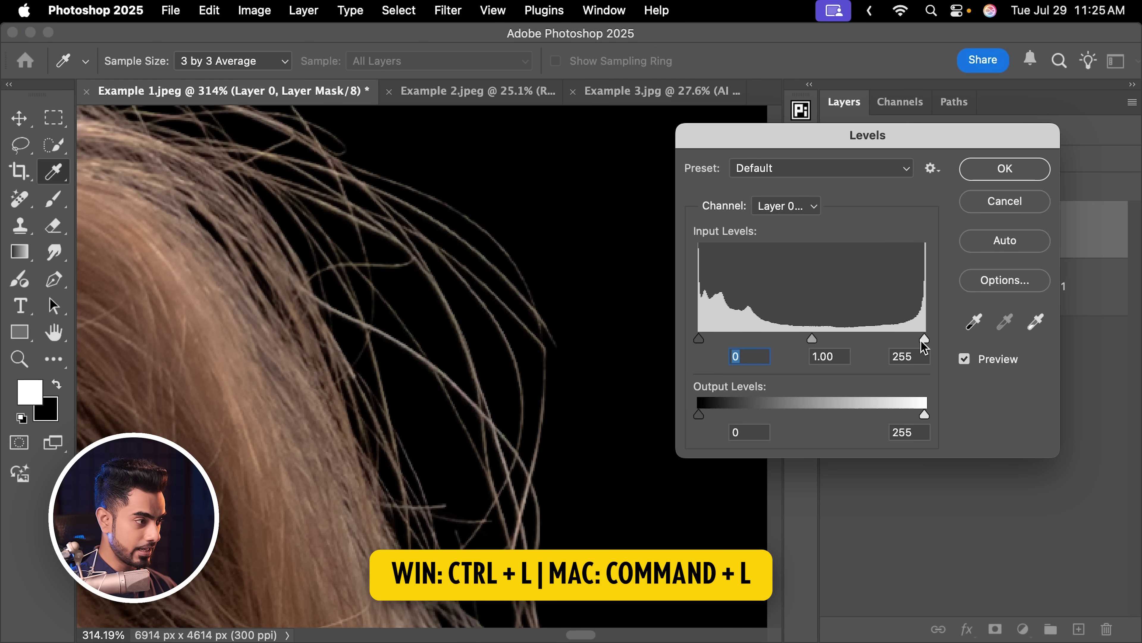
drag(921, 339, 803, 345)
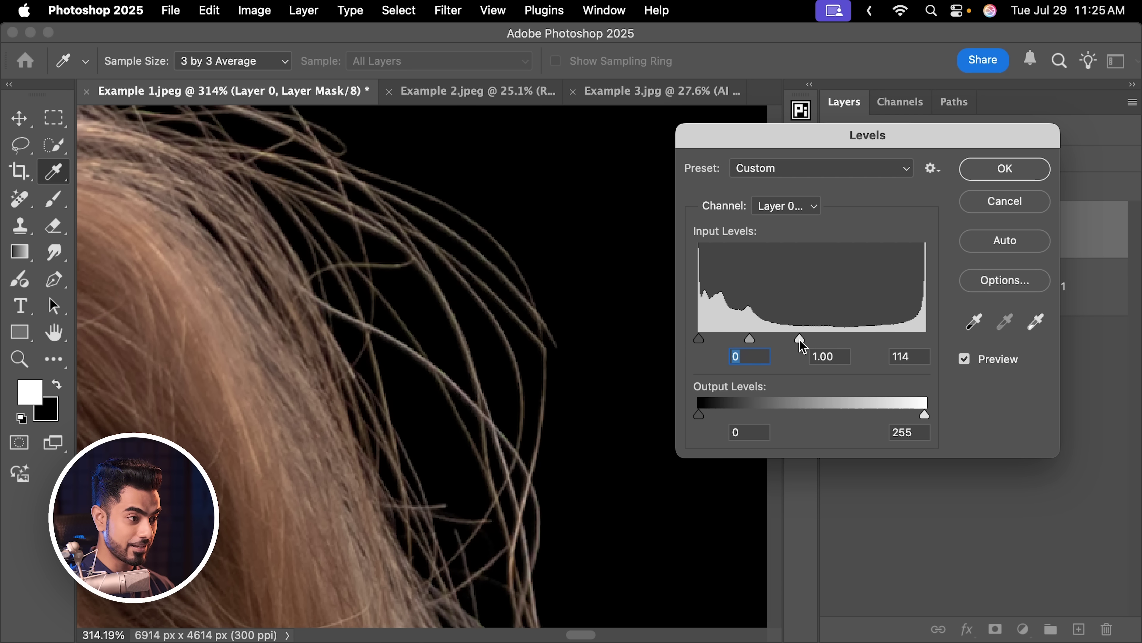
drag(801, 340, 802, 341)
click(1018, 171)
Inspect the masked hair edges against the black fill along both sides and the crown of the head
drag(528, 379, 528, 238)
drag(574, 357, 544, 357)
drag(542, 360, 505, 229)
drag(603, 517, 568, 333)
scroll(510, 349, down, 3)
scroll(510, 352, down, 5)
scroll(579, 466, up, 5)
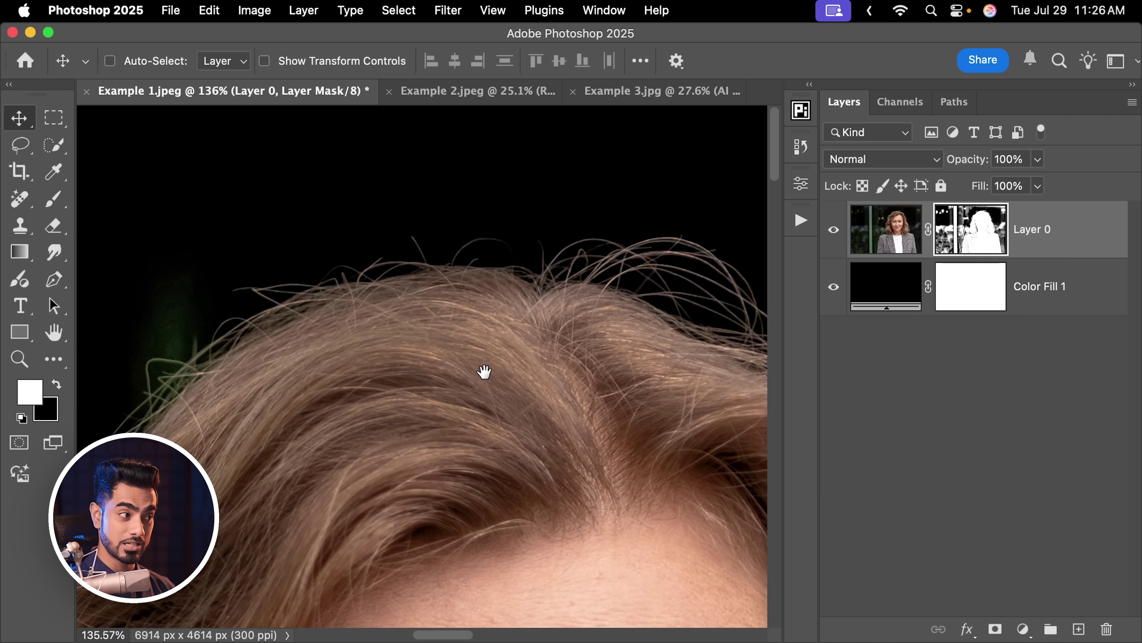
Display the Layer 0 mask on its own and check the grey background patches around the hair
alt+click(967, 232)
scroll(466, 366, down, 3)
scroll(466, 314, left, 5)
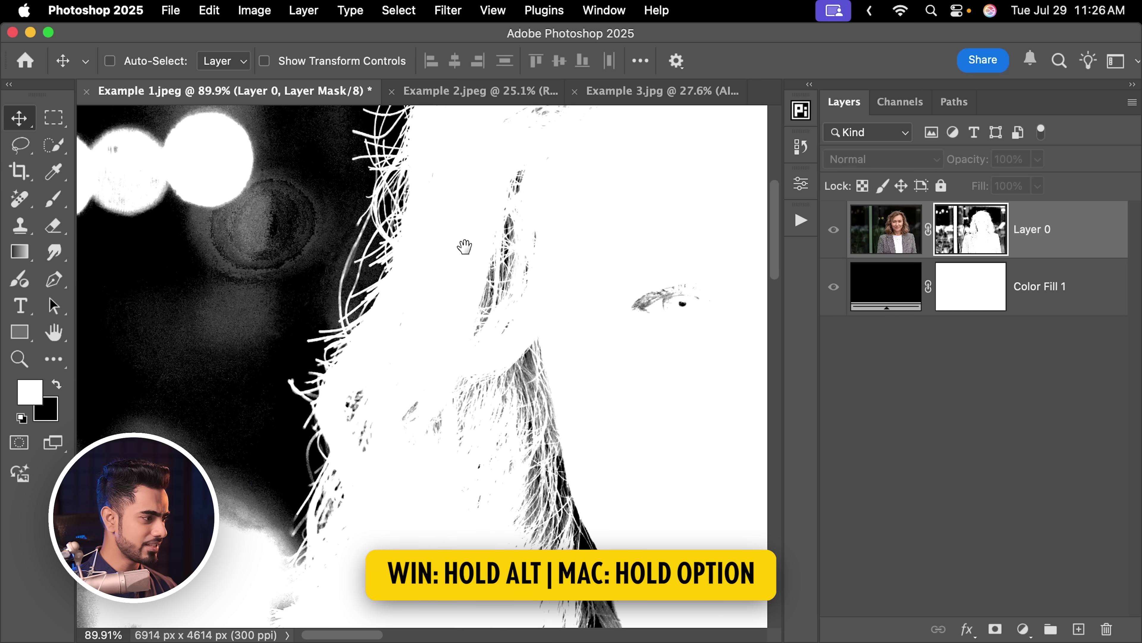
scroll(433, 278, down, 2)
scroll(415, 409, up, 6)
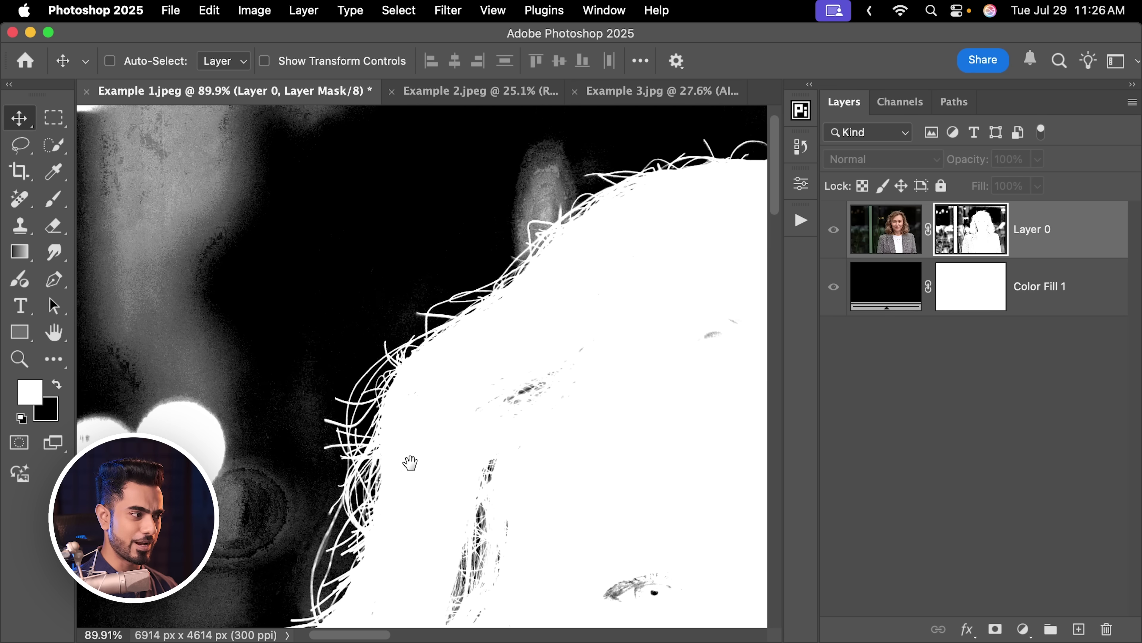
scroll(418, 430, up, 3)
scroll(418, 430, right, 5)
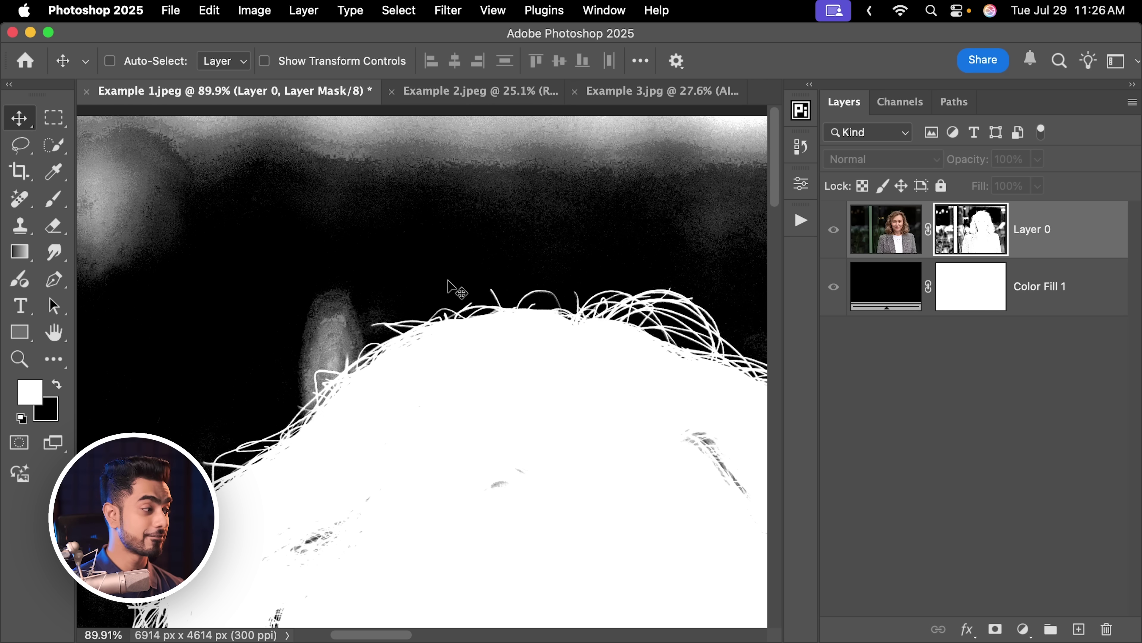
Activate the Brush tool with black as the foreground colour and set its blending mode to Overlay
click(53, 204)
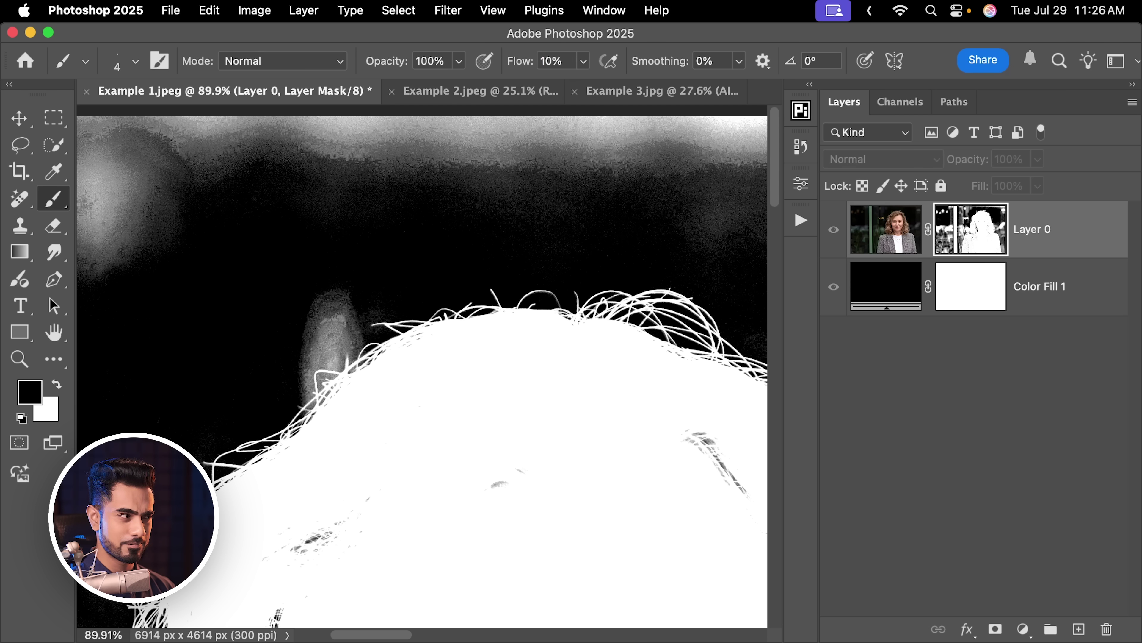
click(278, 67)
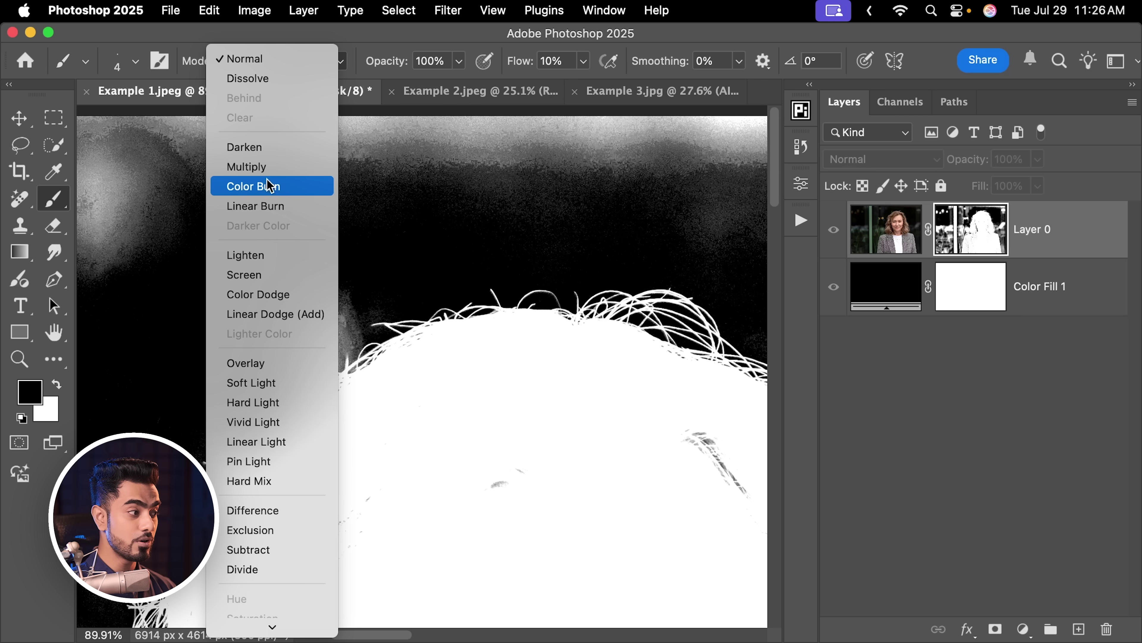
click(250, 364)
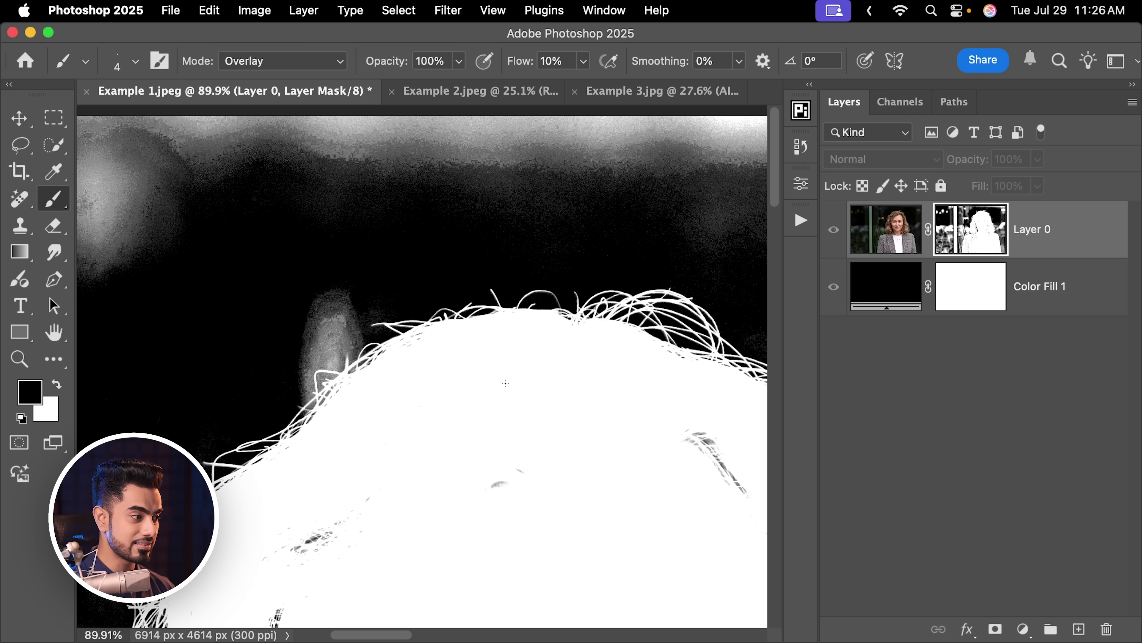
Paint black on the mask over the grey patch beside the upper-left hairline, with a brush size of 125 reduced to 90
scroll(464, 332, down, 3)
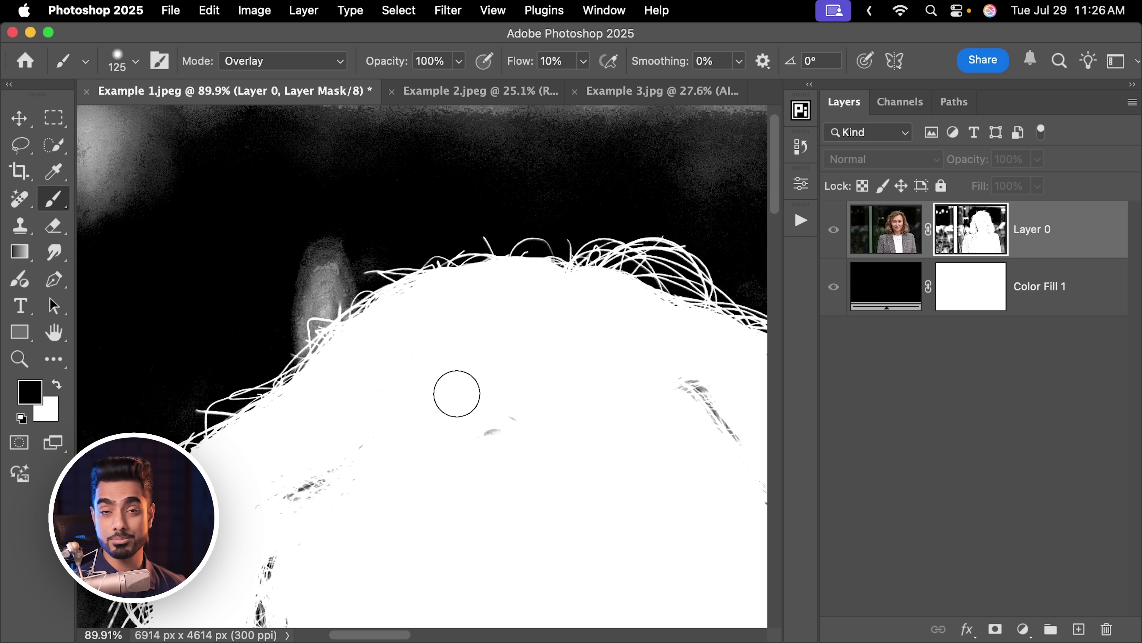
mouse_move(334, 300)
mouse_down()
mouse_move(425, 358)
mouse_move(466, 358)
mouse_move(440, 307)
mouse_move(451, 287)
mouse_move(410, 343)
mouse_move(466, 300)
mouse_move(491, 306)
mouse_move(408, 409)
mouse_move(452, 402)
mouse_up()
scroll(452, 402, up, 3)
key(bracketleft)
key(bracketleft)
mouse_move(512, 240)
mouse_down()
mouse_move(465, 334)
mouse_move(459, 391)
mouse_move(519, 312)
mouse_up()
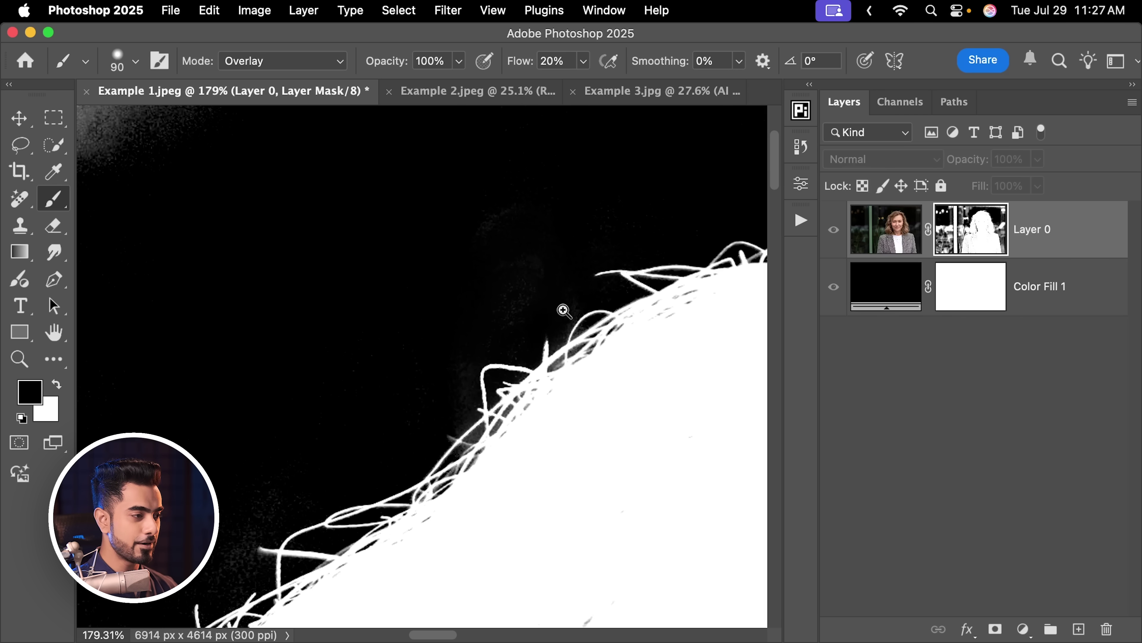
Darken the mask background beside the flyaway hairs on the head's right side, using a size 175 brush at 20% flow
drag(570, 303, 539, 303)
drag(539, 303, 324, 315)
drag(665, 345, 430, 252)
drag(582, 360, 448, 241)
key(bracketright)
key(bracketright)
key(bracketright)
key(bracketright)
mouse_move(584, 398)
mouse_down()
mouse_move(624, 389)
mouse_move(634, 353)
mouse_move(625, 296)
mouse_up()
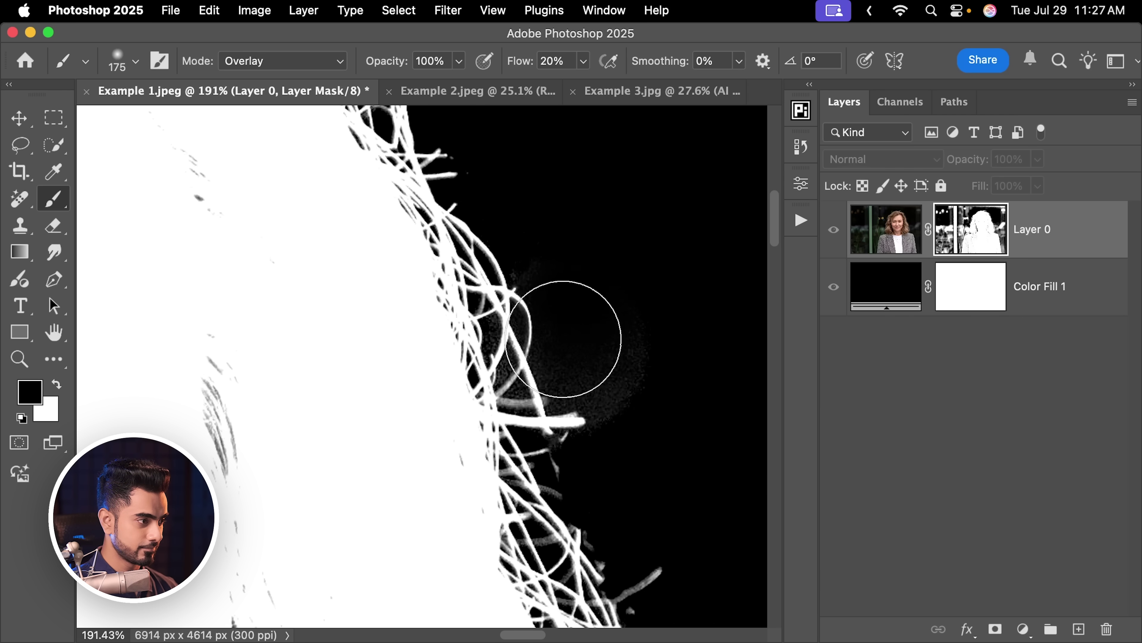
drag(602, 385, 580, 388)
drag(585, 399, 498, 229)
drag(623, 432, 485, 289)
Paint the grey background black around the lower right hair strands, varying the brush size between 250 and 125
key(bracketright)
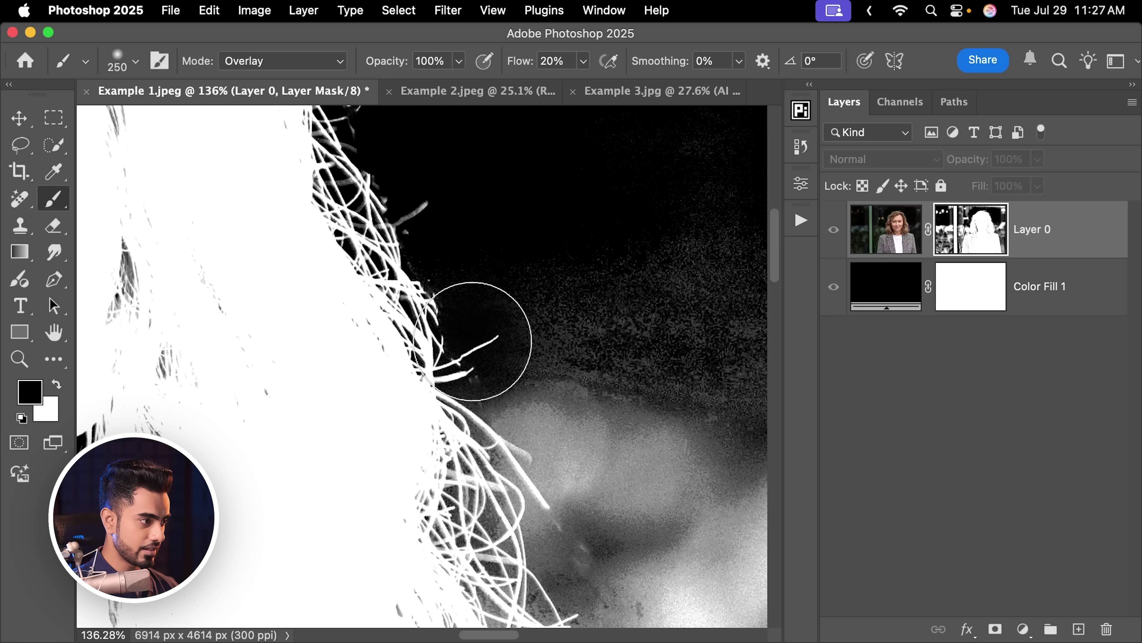
drag(485, 371, 488, 193)
key(bracketright)
key(bracketright)
key(bracketright)
key(bracketright)
mouse_move(510, 267)
mouse_down()
mouse_move(505, 311)
mouse_move(563, 378)
mouse_up()
key(bracketleft)
key(bracketleft)
key(bracketleft)
key(bracketleft)
key(bracketleft)
key(bracketleft)
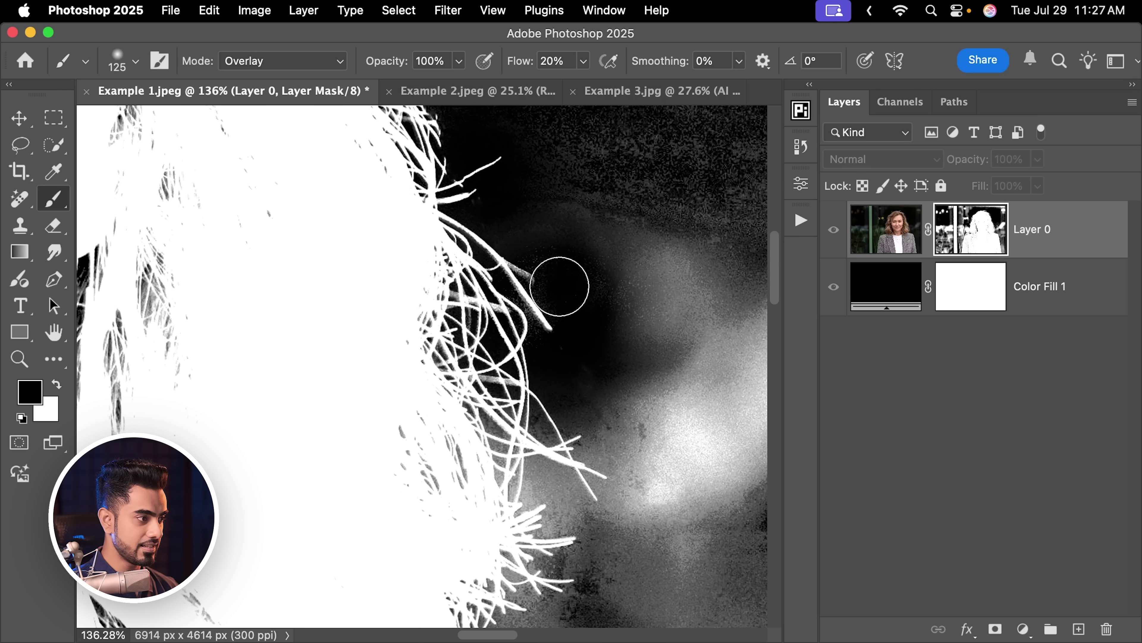
drag(584, 420, 560, 287)
mouse_move(513, 399)
mouse_down()
mouse_move(471, 350)
mouse_move(549, 500)
mouse_move(557, 547)
mouse_move(602, 381)
mouse_move(508, 370)
mouse_up()
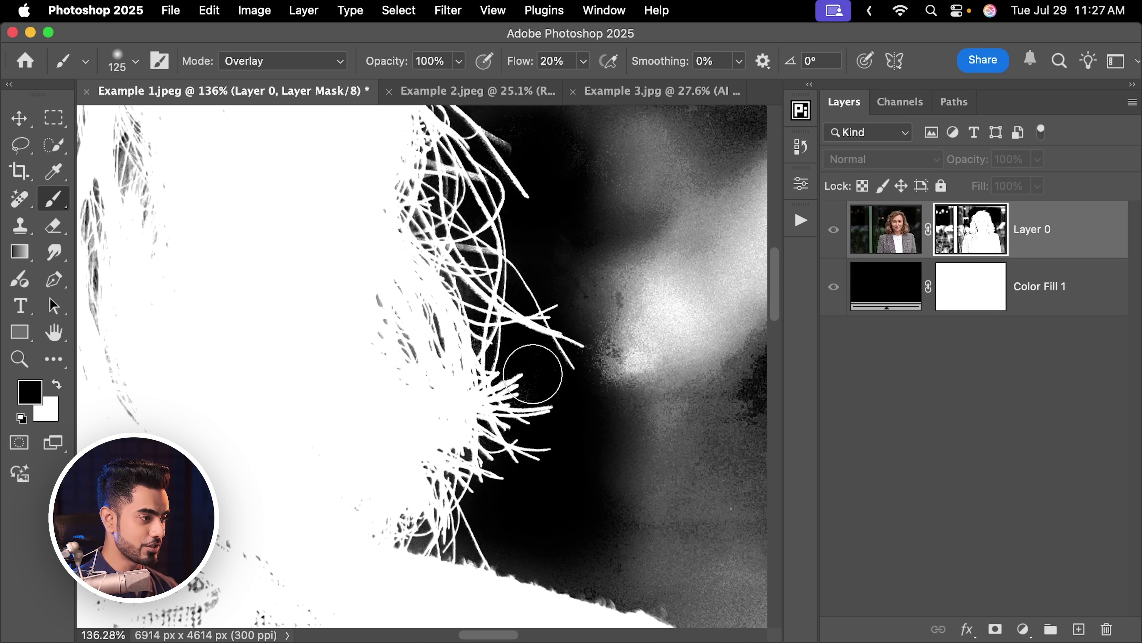
Blacken the mask background along the right shoulder edge, enlarging the Overlay brush to 400
scroll(501, 411, down, 3)
drag(665, 617, 532, 332)
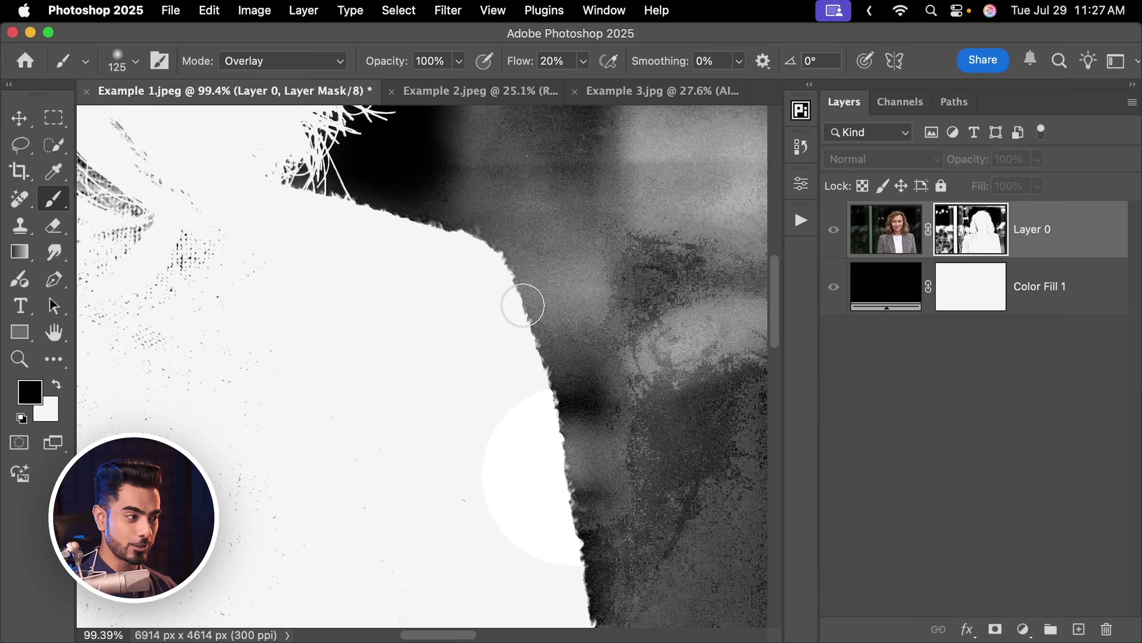
key(bracketright)
key(bracketright)
key(bracketright)
key(bracketright)
key(bracketright)
key(bracketright)
key(bracketright)
drag(454, 199, 563, 202)
drag(608, 608, 536, 290)
drag(571, 216, 614, 405)
mouse_move(614, 393)
mouse_down()
mouse_move(587, 301)
mouse_move(634, 553)
mouse_move(603, 380)
mouse_up()
drag(639, 472, 662, 579)
drag(535, 135, 619, 560)
drag(604, 372, 643, 405)
drag(525, 131, 534, 286)
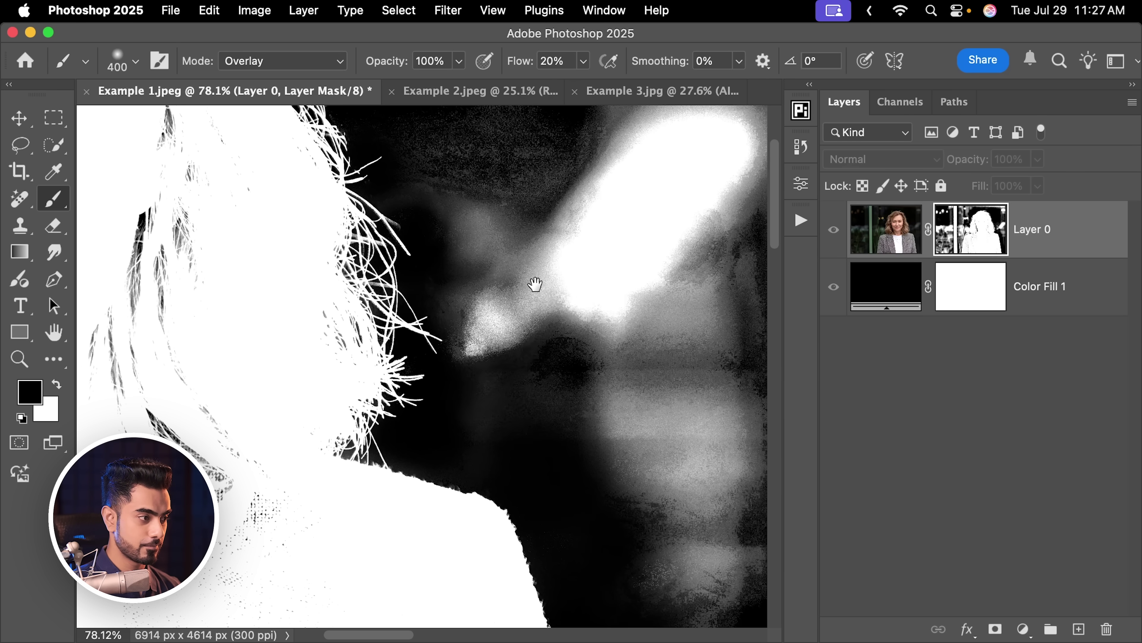
Darken the mask background along the left shoulder and sleeve edge with the size 400 Overlay brush
scroll(534, 287, down, 2)
scroll(450, 315, left, 3)
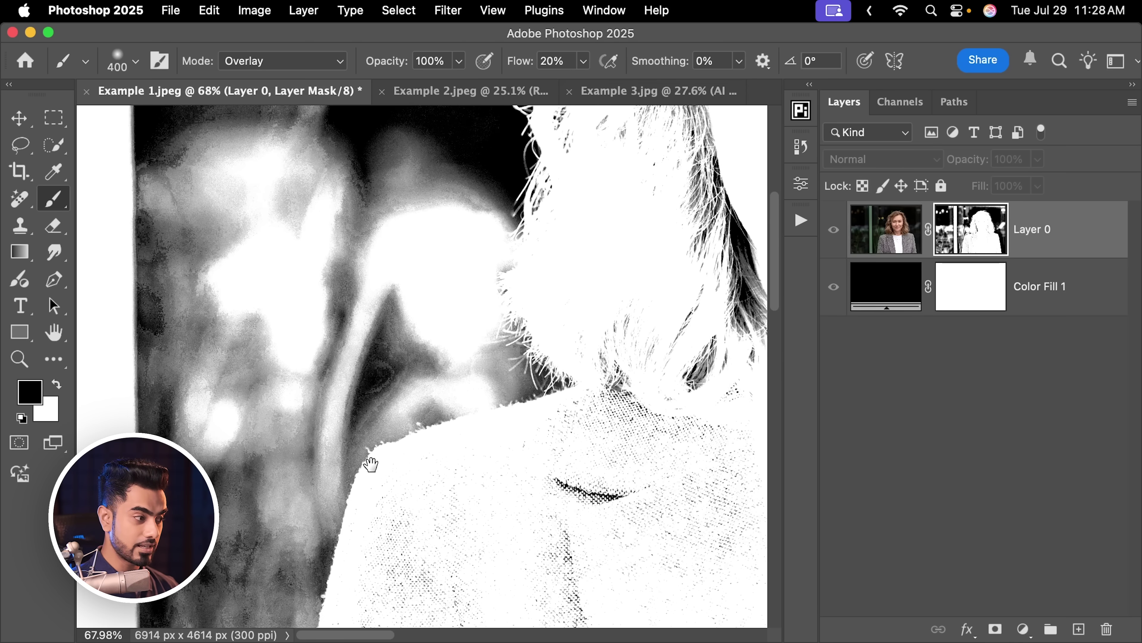
drag(370, 456, 430, 238)
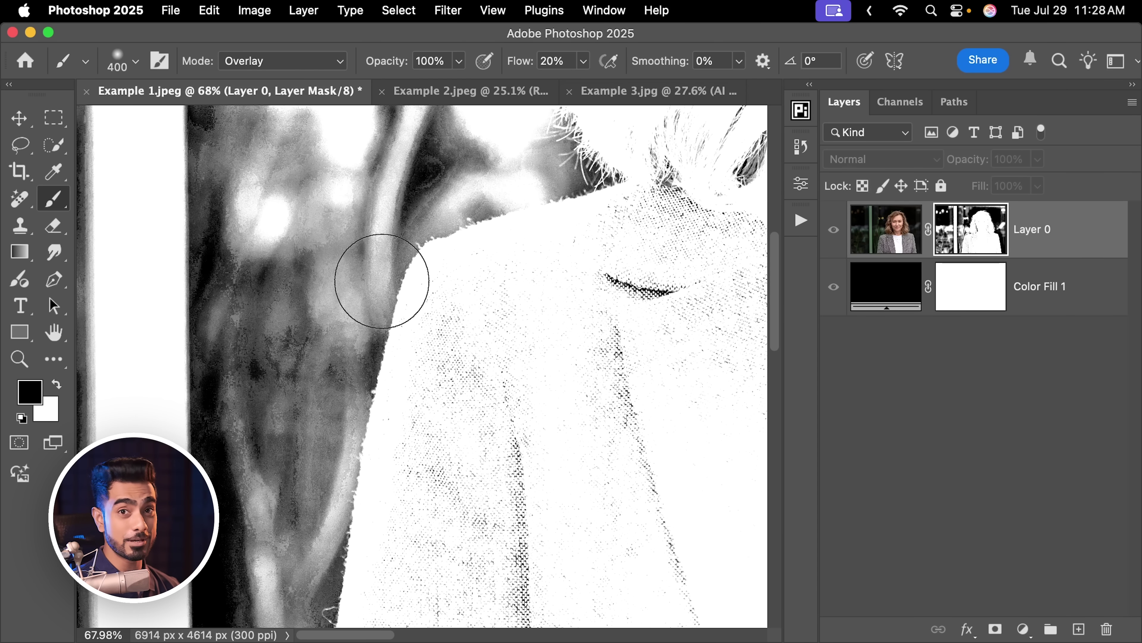
mouse_move(365, 324)
mouse_down()
mouse_move(453, 217)
mouse_move(561, 184)
mouse_up()
drag(408, 325, 497, 124)
mouse_move(453, 182)
mouse_down()
mouse_move(418, 373)
mouse_move(345, 559)
mouse_move(503, 349)
mouse_move(395, 472)
mouse_up()
scroll(395, 472, down, 3)
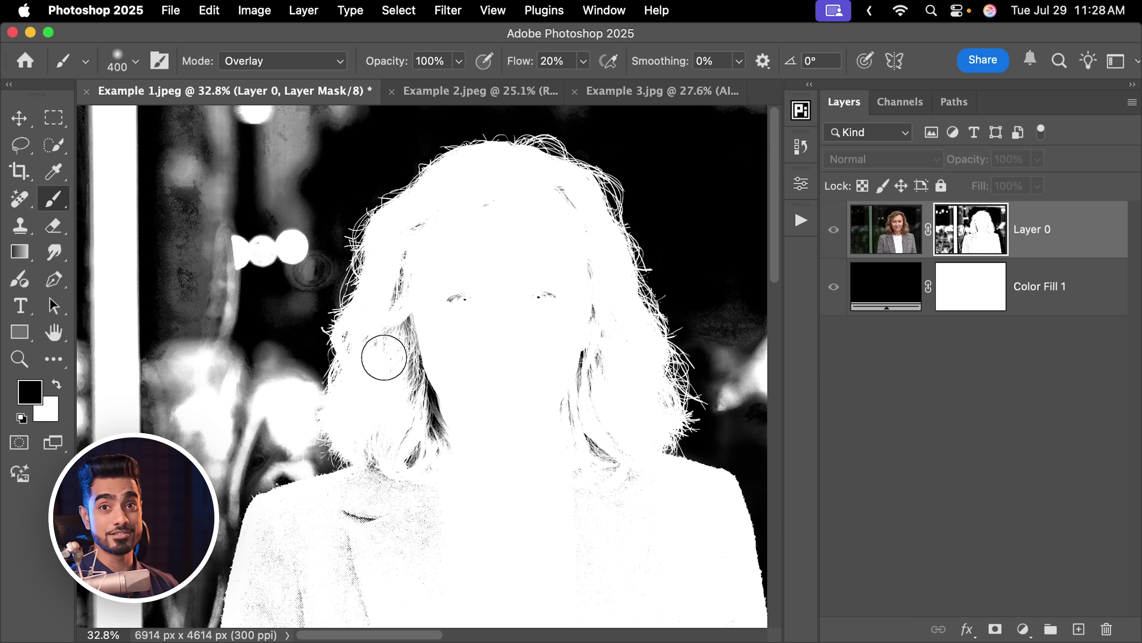
Set the brush blending mode back to Normal and its flow to 100%
click(288, 70)
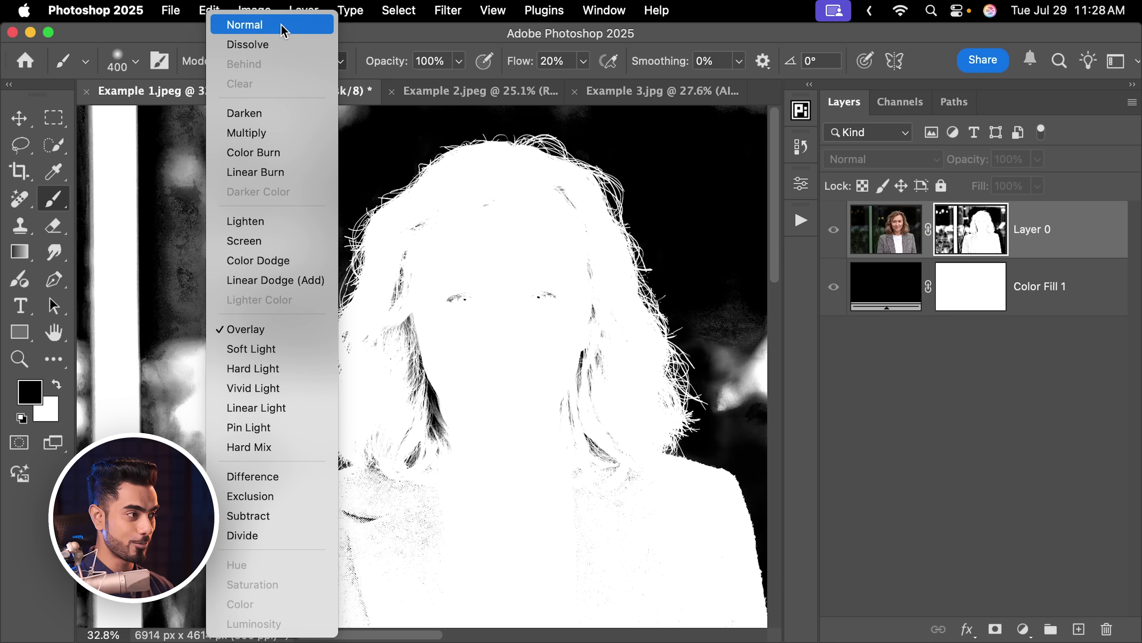
click(245, 25)
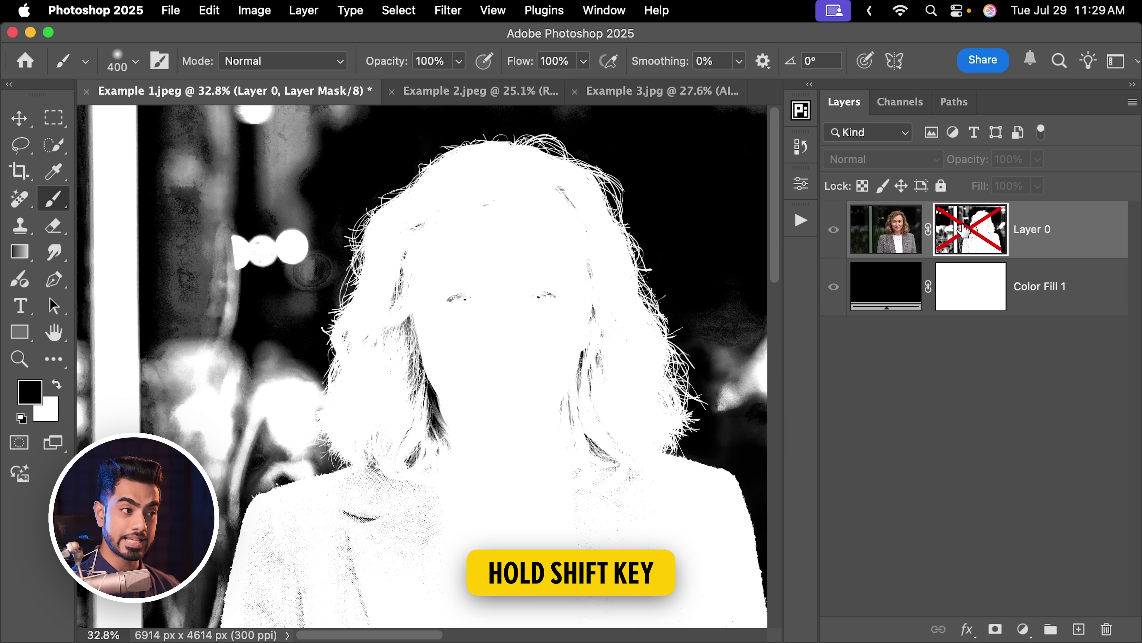
Select the woman in the photo with the Quick Selection tool, and display the Layer 0 mask alone again
click(896, 229)
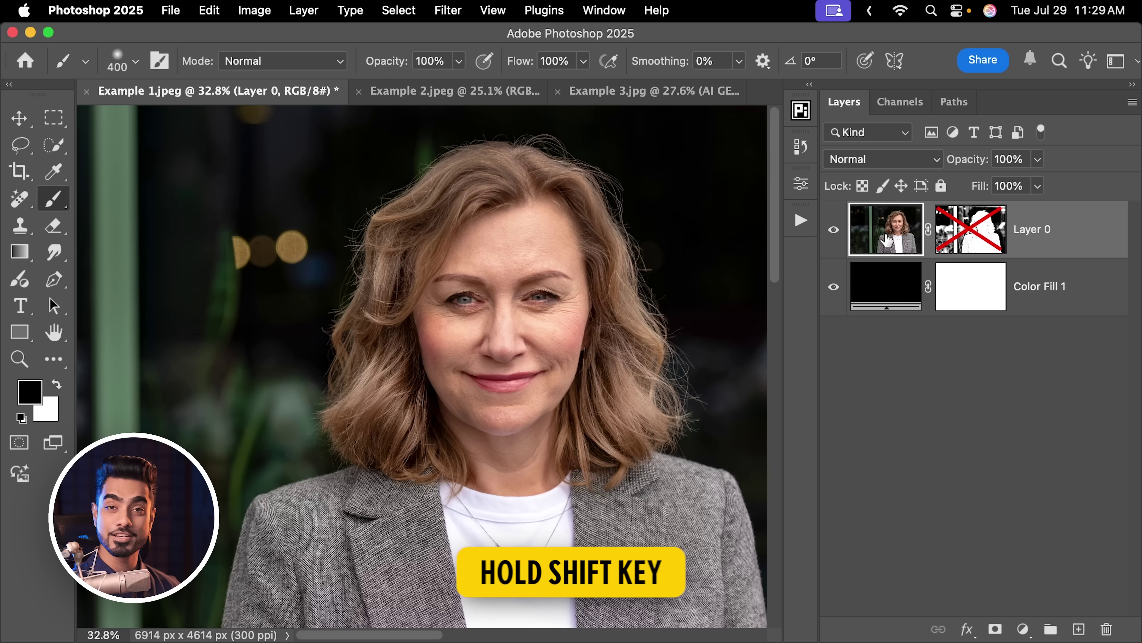
click(57, 151)
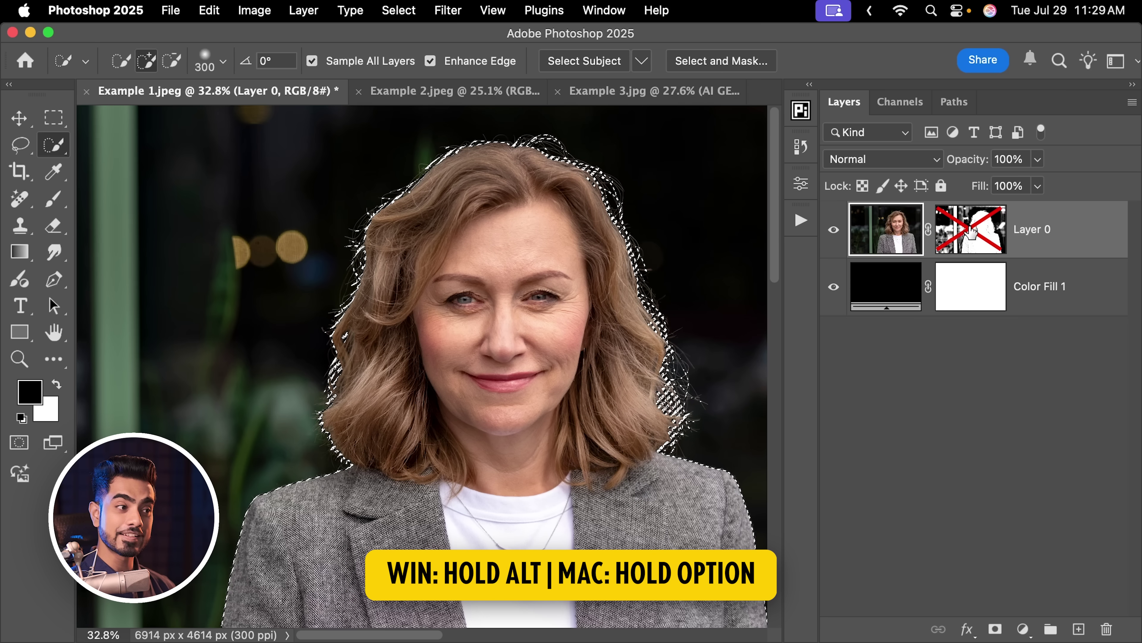
alt+click(964, 243)
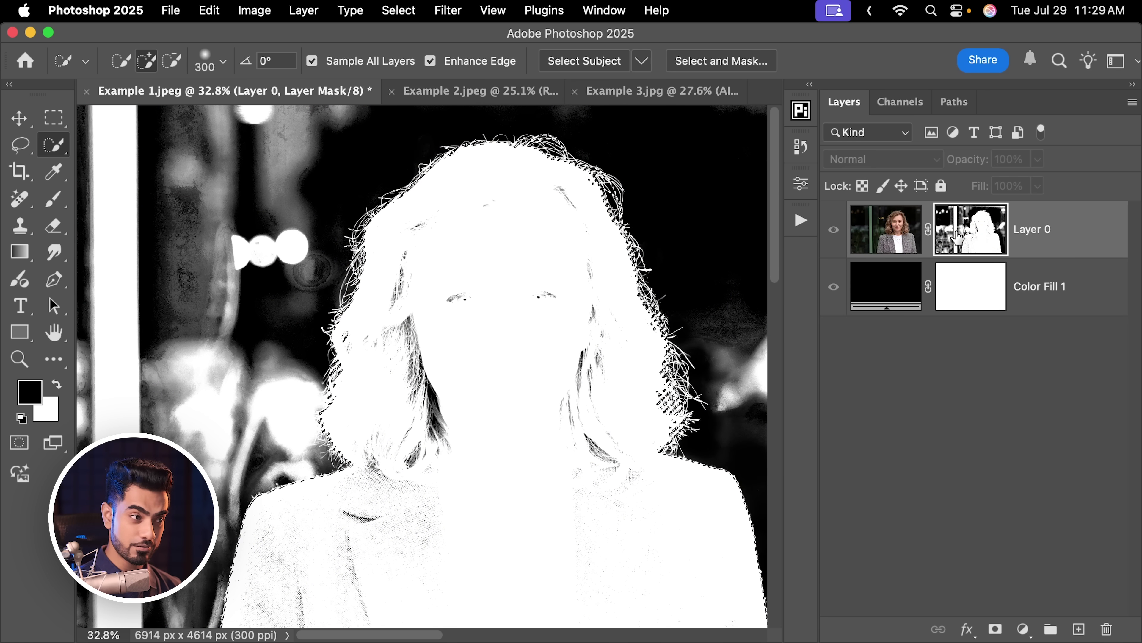
Paint the dark spots in the face and inner hair white on the mask, using a size 700 brush within the selection
click(59, 205)
key(x)
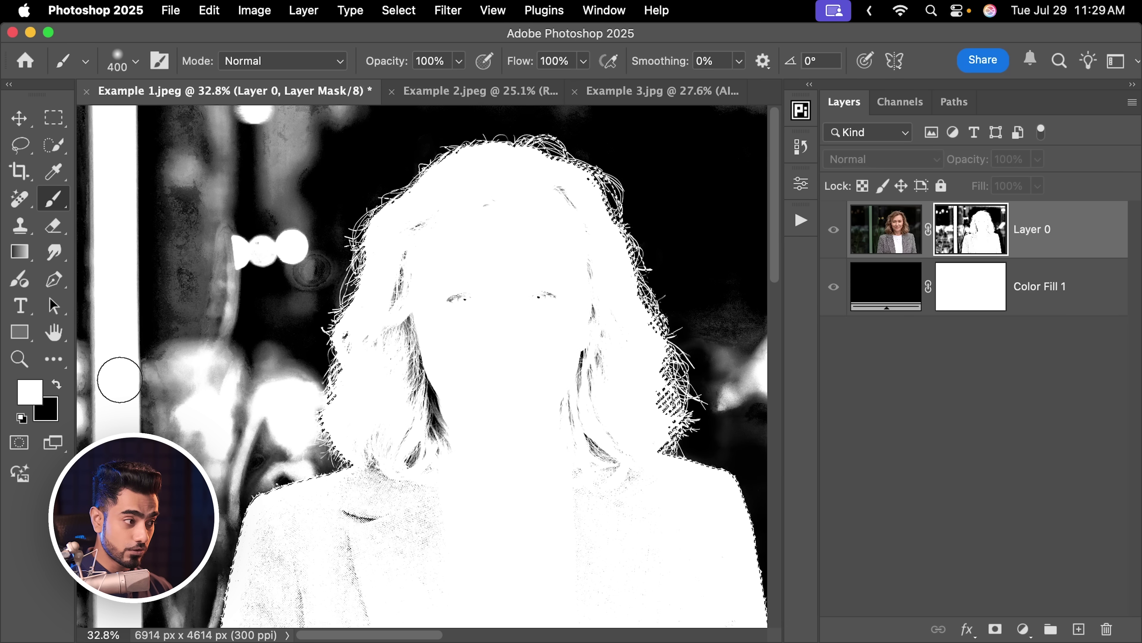
key(bracketright)
key(bracketright)
key(bracketright)
mouse_move(475, 296)
mouse_down()
mouse_move(460, 318)
mouse_move(468, 294)
mouse_up()
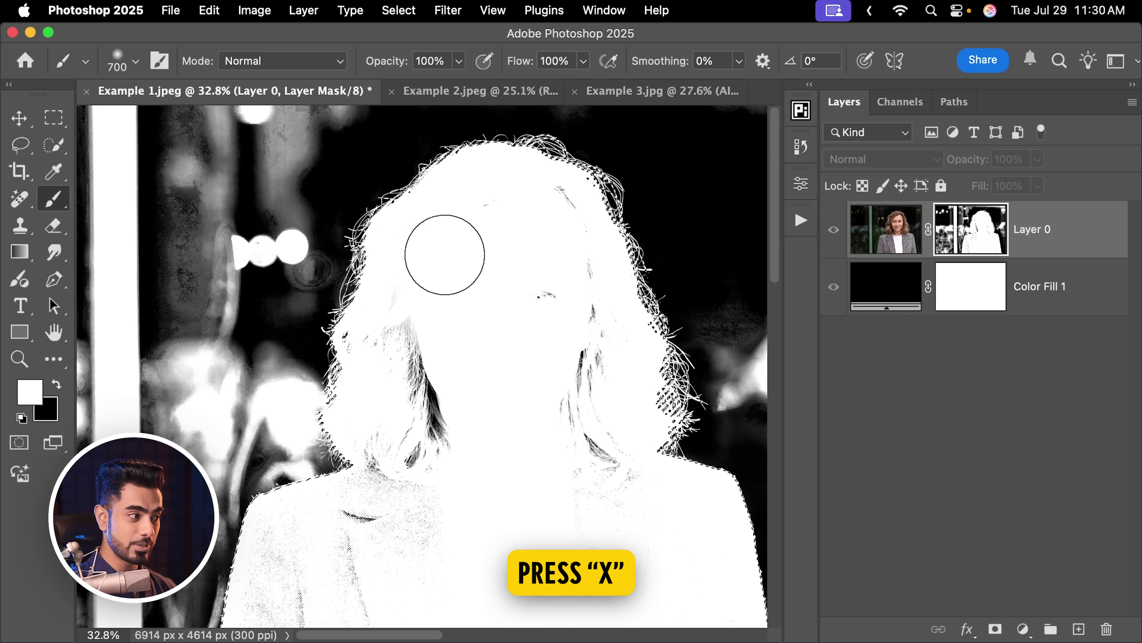
mouse_move(436, 392)
mouse_down()
mouse_move(461, 437)
mouse_move(549, 375)
mouse_up()
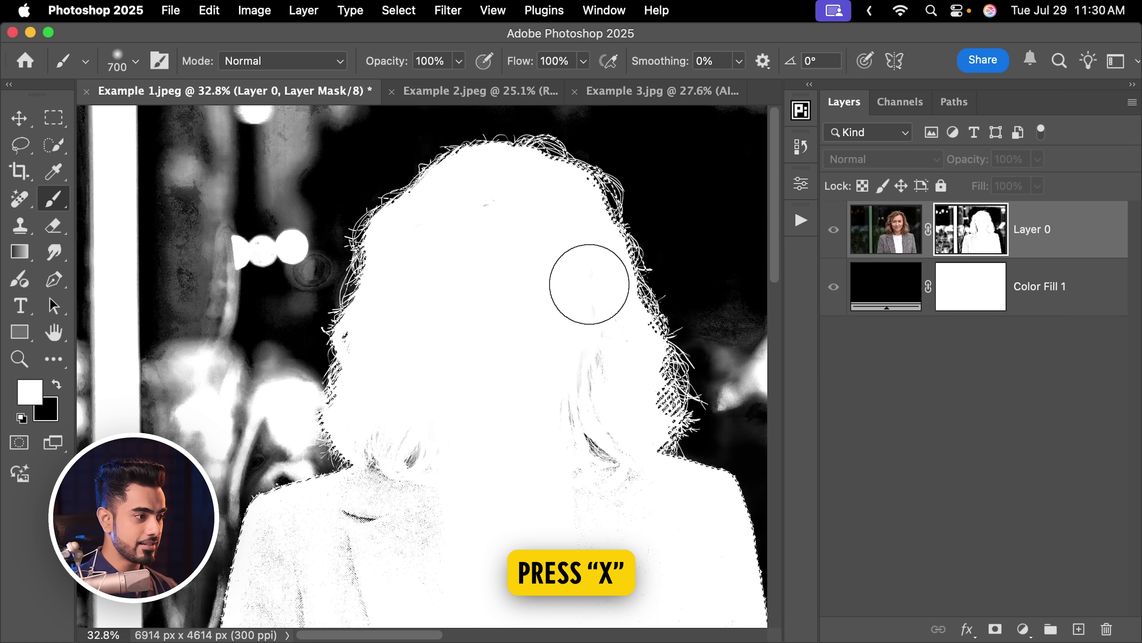
mouse_move(591, 292)
mouse_down()
mouse_move(610, 381)
mouse_move(608, 464)
mouse_move(614, 380)
mouse_up()
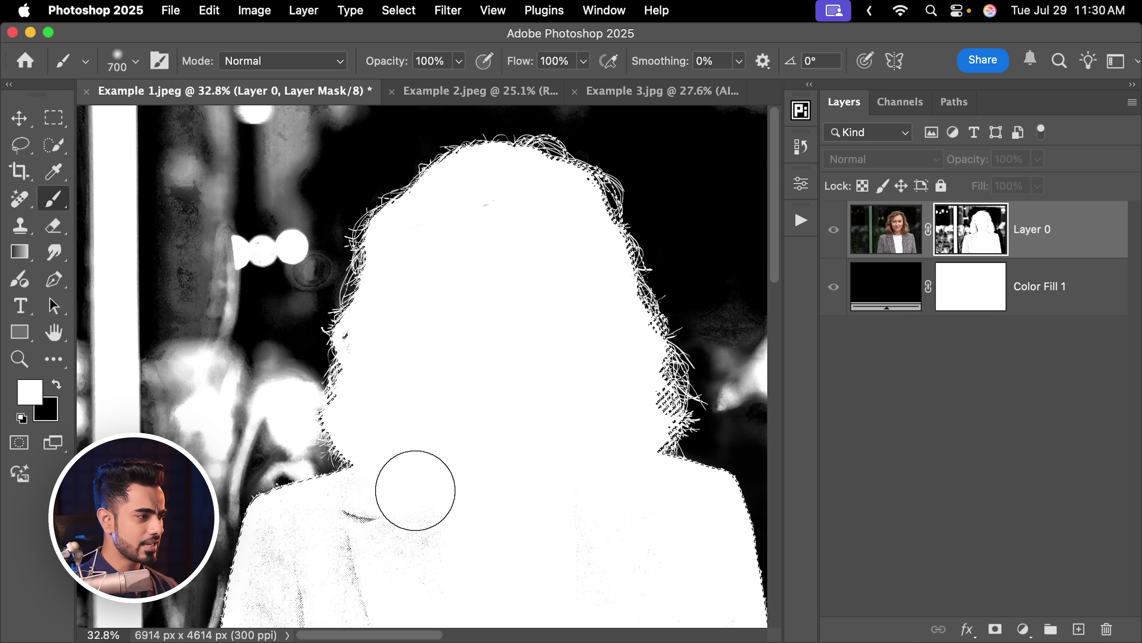
Fill the remaining specks in the jacket and lower hair with white on the mask, enlarging the brush to 1000
drag(420, 471, 420, 494)
key(space)
drag(433, 449, 413, 205)
drag(396, 259, 384, 283)
drag(570, 381, 482, 430)
drag(317, 265, 410, 428)
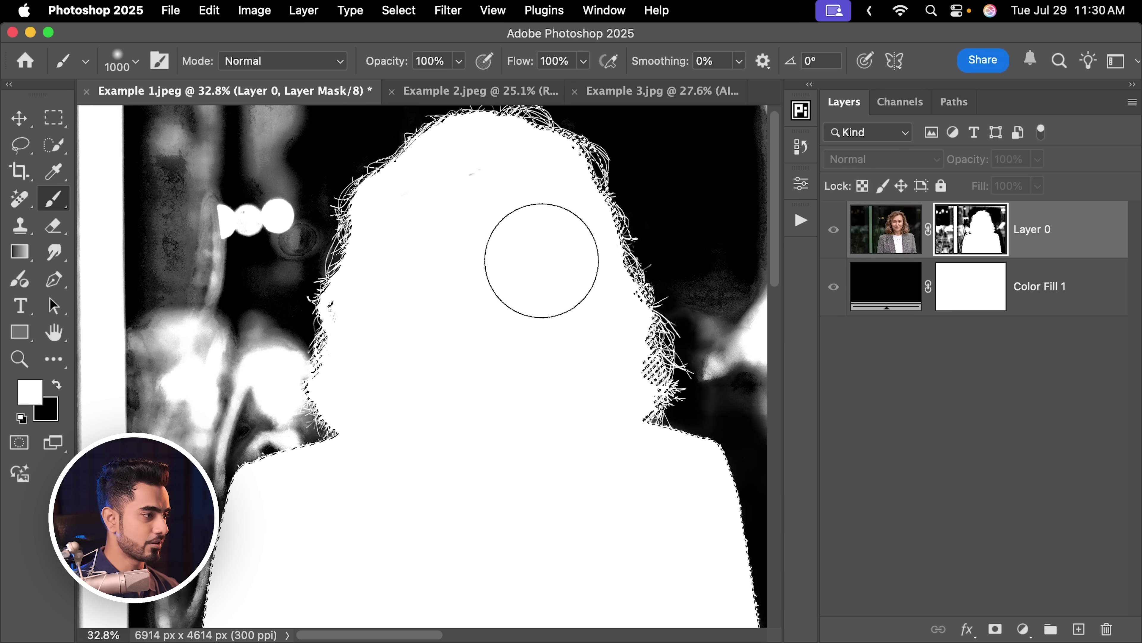
drag(502, 196, 507, 243)
drag(407, 501, 491, 255)
drag(408, 361, 379, 396)
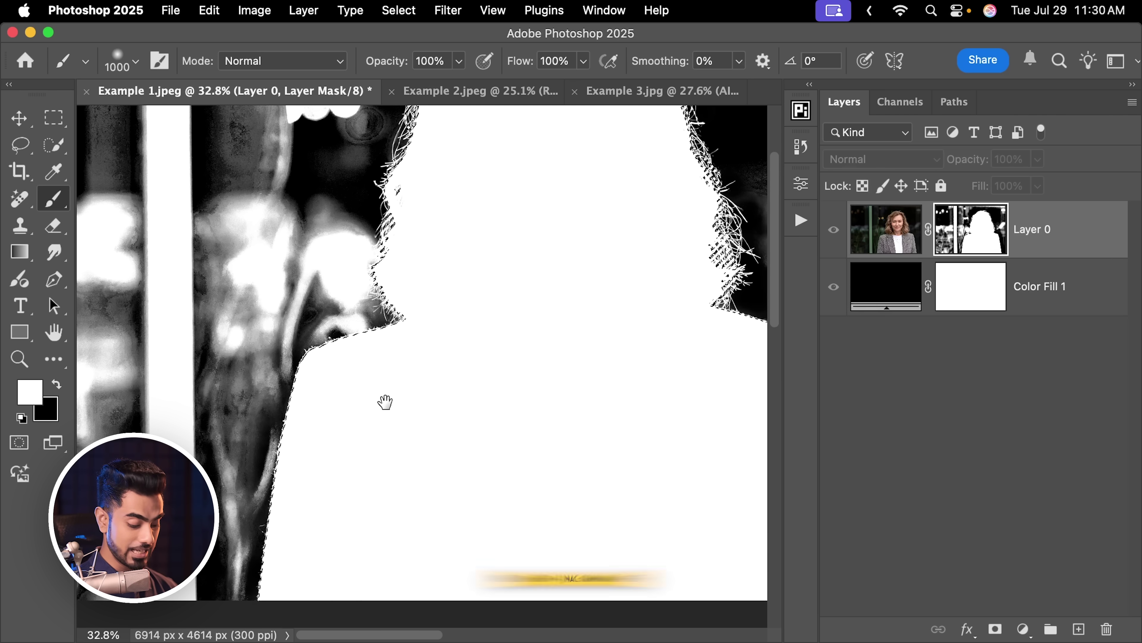
Invert the selection to target the background around the woman, and reduce the brush size to 400
key(shift+super+i)
drag(389, 252, 295, 479)
mouse_move(450, 341)
mouse_down()
mouse_move(324, 263)
mouse_move(510, 301)
mouse_up()
key(bracketleft)
key(bracketleft)
key(bracketleft)
key(bracketleft)
key(bracketleft)
key(bracketleft)
mouse_move(526, 254)
mouse_down()
mouse_move(535, 316)
mouse_move(535, 276)
mouse_up()
key(super+z)
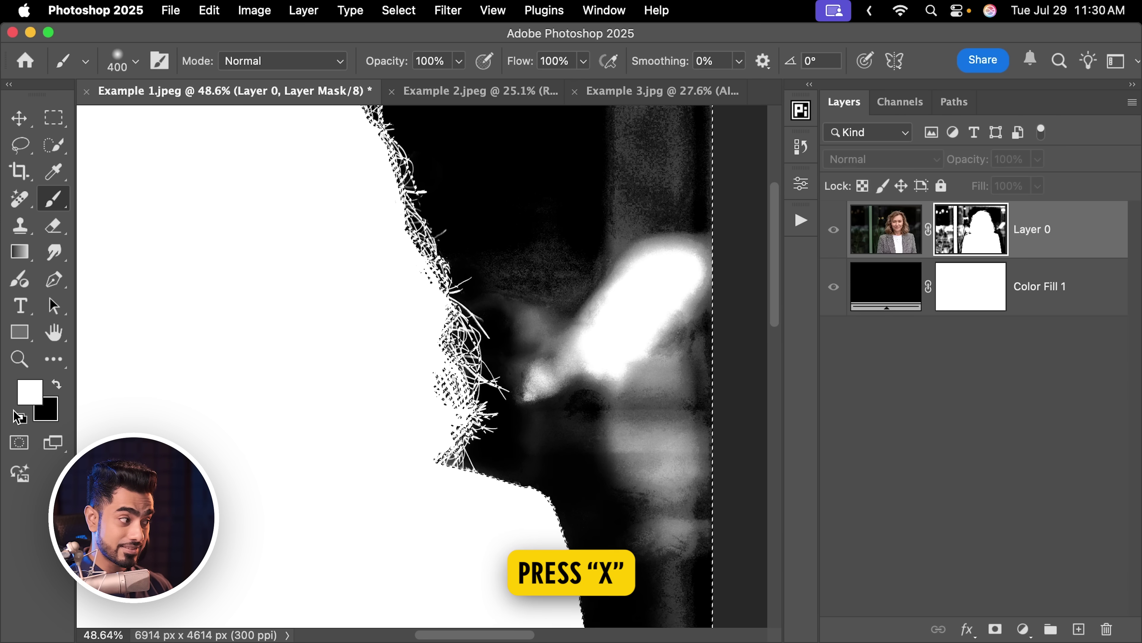
Paint the bright patches in the background to the right of the woman black on the mask, enlarging the brush for the outer strip
key(x)
drag(544, 260, 565, 370)
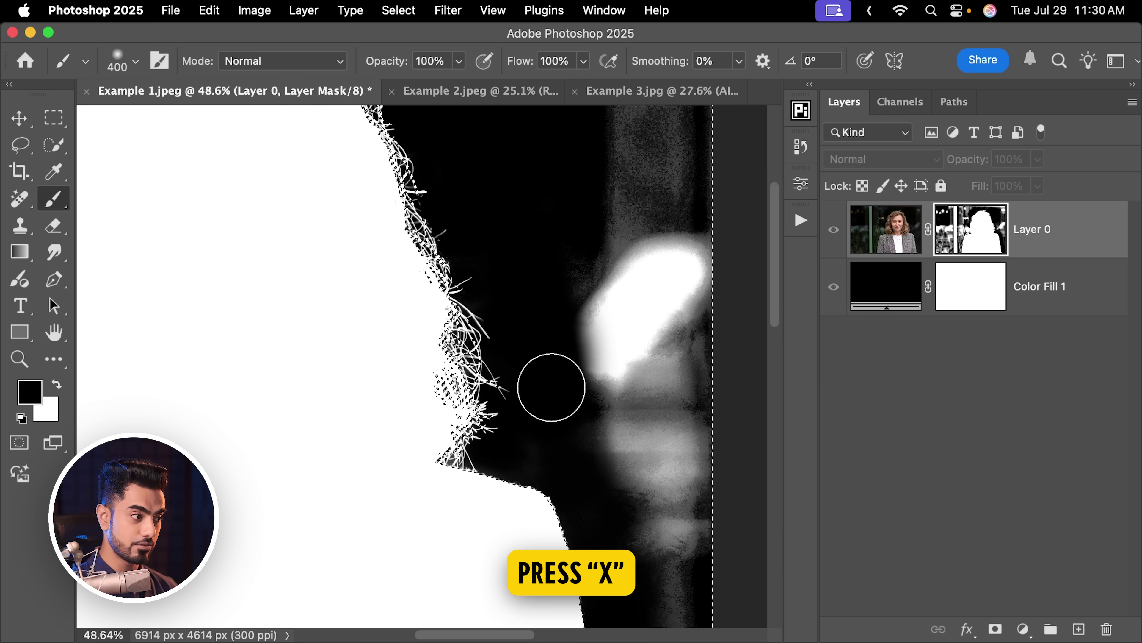
drag(607, 297, 562, 300)
key(bracketright)
key(bracketright)
key(bracketright)
key(bracketright)
key(bracketright)
key(bracketright)
drag(639, 252, 656, 550)
key(bracketleft)
key(bracketleft)
key(bracketleft)
Paint the bright background shapes across the area to the left of the woman black on the mask, using larger brush sizes
drag(517, 217, 167, 244)
drag(166, 243, 400, 191)
scroll(401, 192, down, 3)
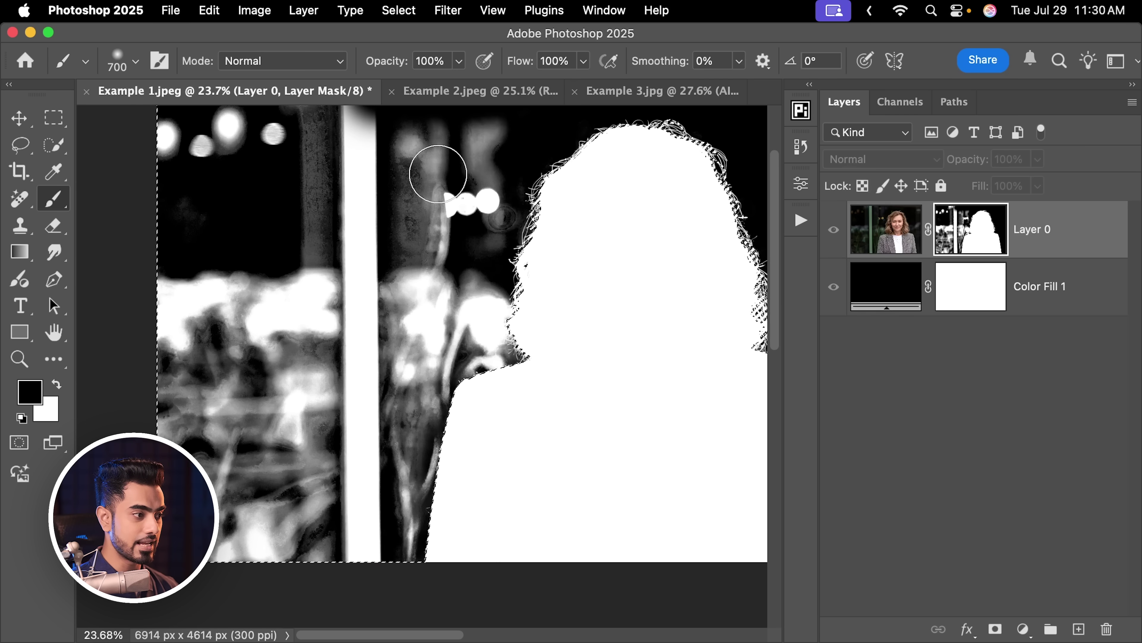
key(bracketleft)
mouse_move(466, 153)
mouse_down()
mouse_move(372, 546)
mouse_move(270, 553)
mouse_up()
key(bracketright)
key(bracketright)
key(bracketright)
key(bracketright)
key(bracketright)
key(bracketright)
key(bracketright)
mouse_move(357, 217)
mouse_down()
mouse_move(326, 503)
mouse_move(211, 418)
mouse_up()
scroll(391, 300, up, 4)
key(bracketright)
key(bracketright)
drag(391, 299, 180, 549)
Paint the remaining gray areas along the left edge of the jacket black on the mask, reducing the brush to 175
drag(396, 558, 439, 333)
drag(439, 424, 518, 423)
drag(484, 444, 510, 334)
mouse_move(446, 385)
mouse_down()
mouse_move(475, 385)
mouse_move(433, 377)
mouse_move(416, 420)
mouse_up()
key(bracketleft)
key(bracketleft)
key(bracketleft)
key(bracketleft)
key(bracketleft)
key(bracketleft)
key(bracketleft)
key(bracketleft)
key(bracketleft)
key(bracketleft)
key(bracketleft)
key(bracketleft)
key(bracketleft)
key(bracketleft)
key(bracketleft)
key(bracketleft)
scroll(430, 377, up, 3)
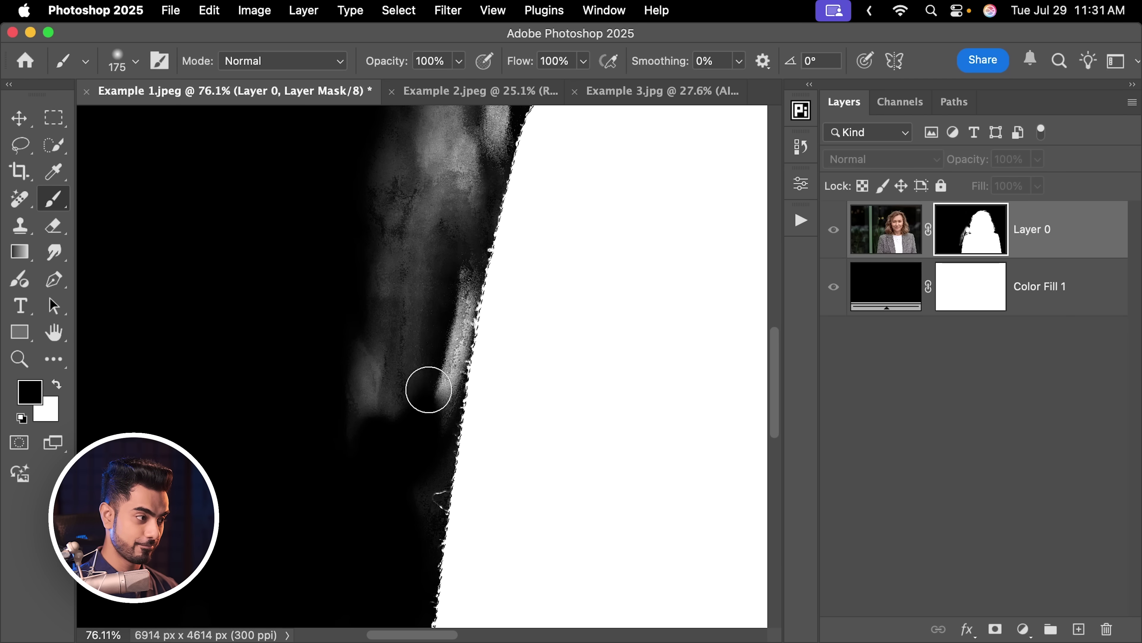
Paint the bright patch between the lower left hair and the shoulder black on the mask with a size 500 brush
key(bracketright)
key(bracketright)
key(bracketright)
key(bracketright)
scroll(362, 217, up, 10)
key(bracketright)
key(bracketright)
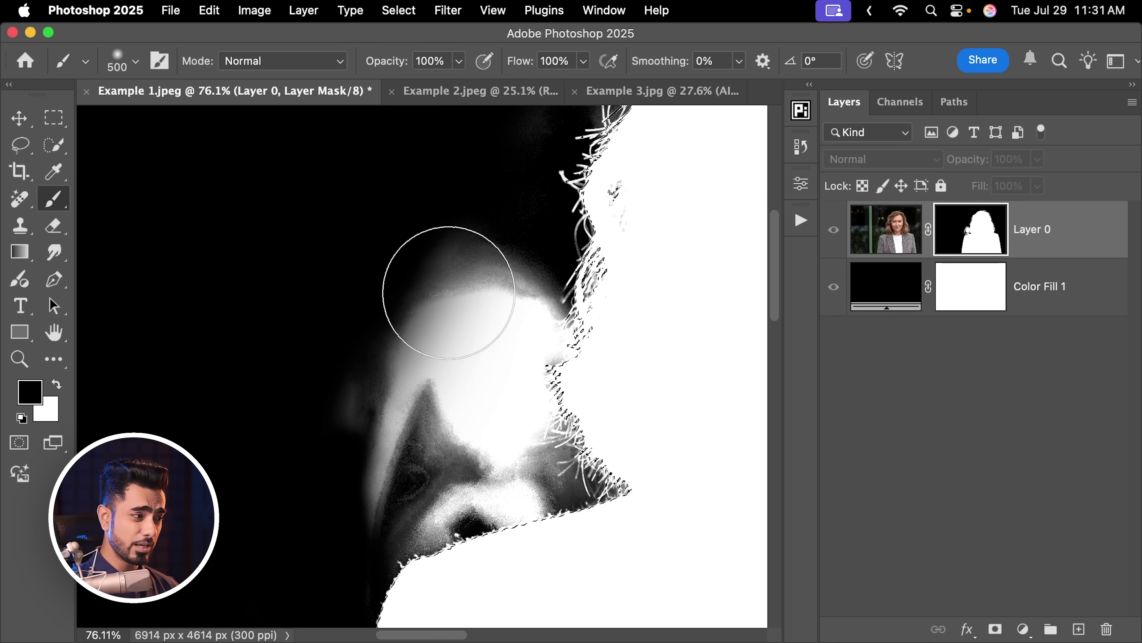
mouse_move(421, 250)
mouse_down()
mouse_move(528, 347)
mouse_move(502, 393)
mouse_move(523, 416)
mouse_move(527, 454)
mouse_move(500, 487)
mouse_up()
key(bracketleft)
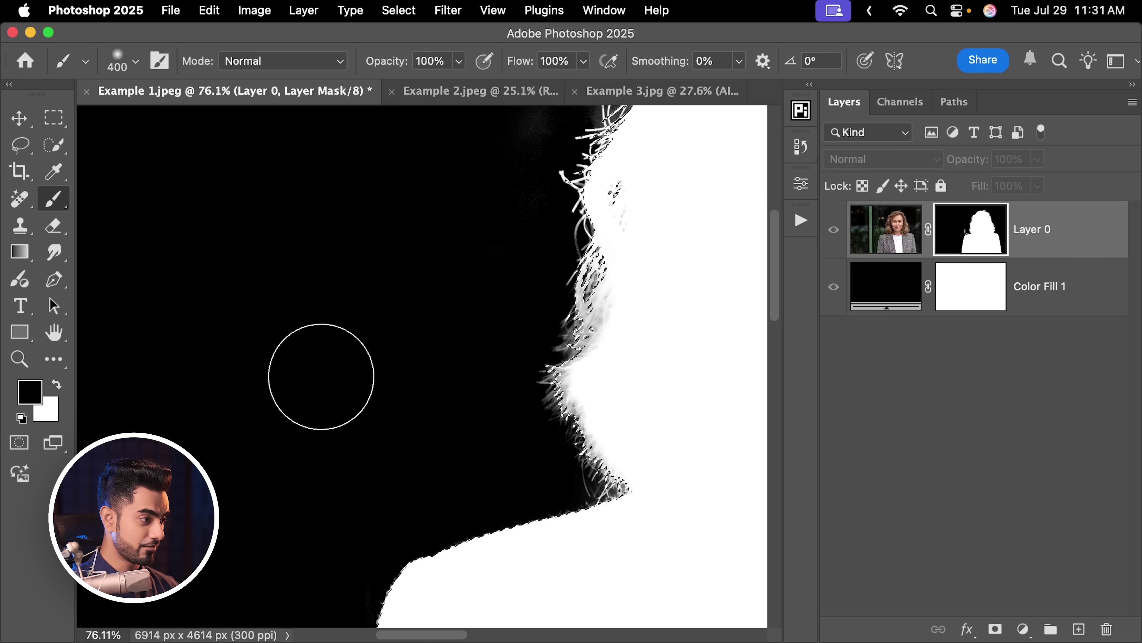
Deselect the background selection and switch from the mask to Layer 0's image to check the hair edges against black
key(super+0)
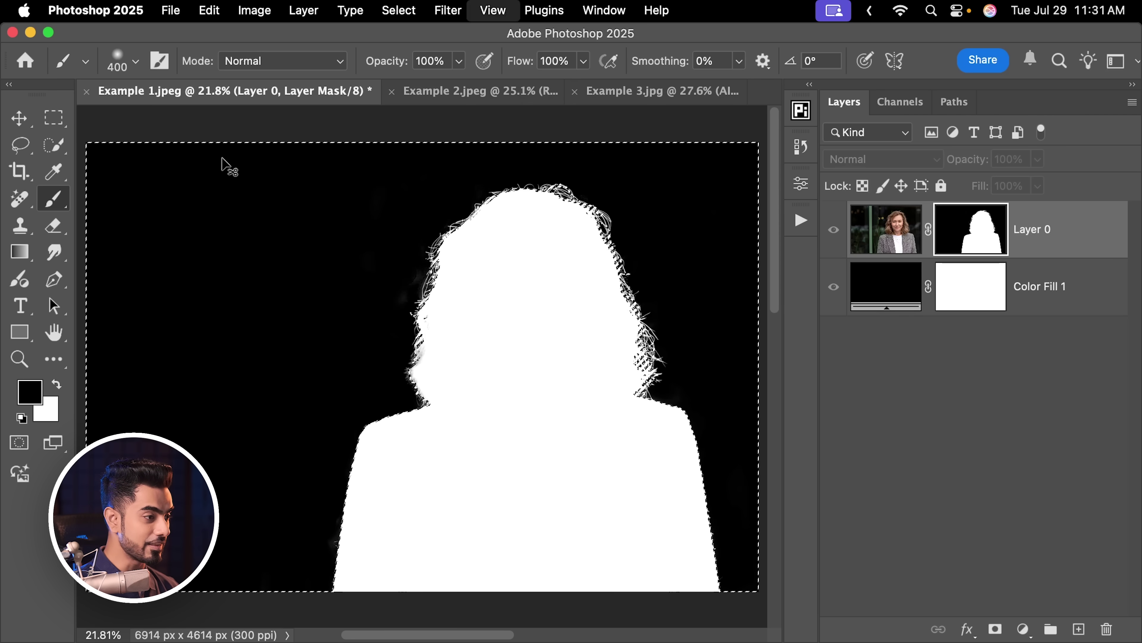
key(super+d)
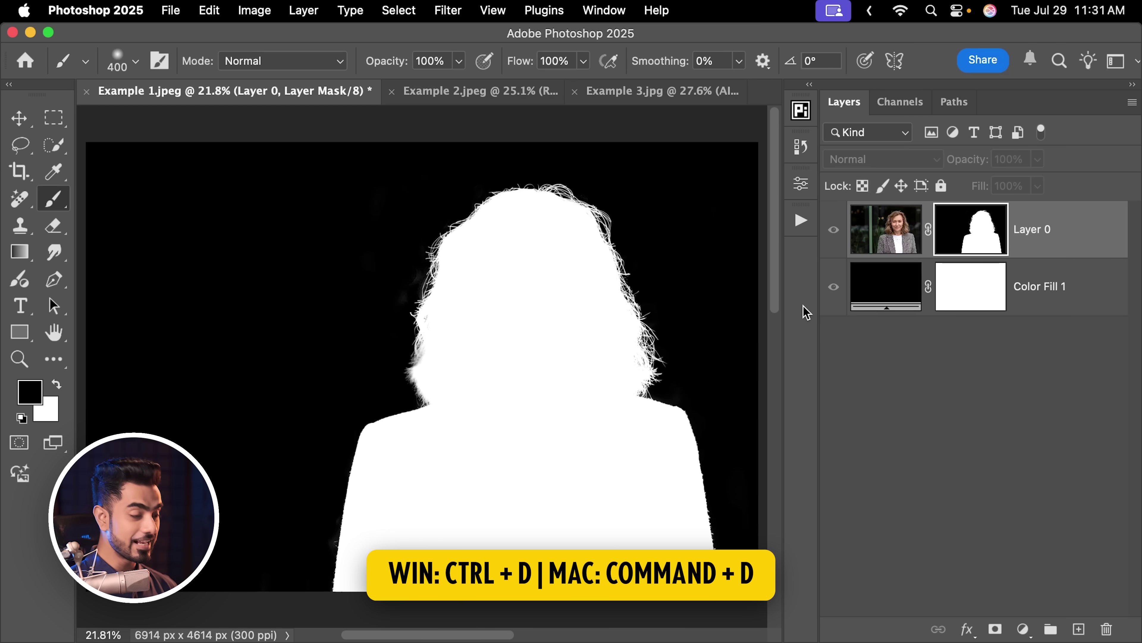
click(897, 232)
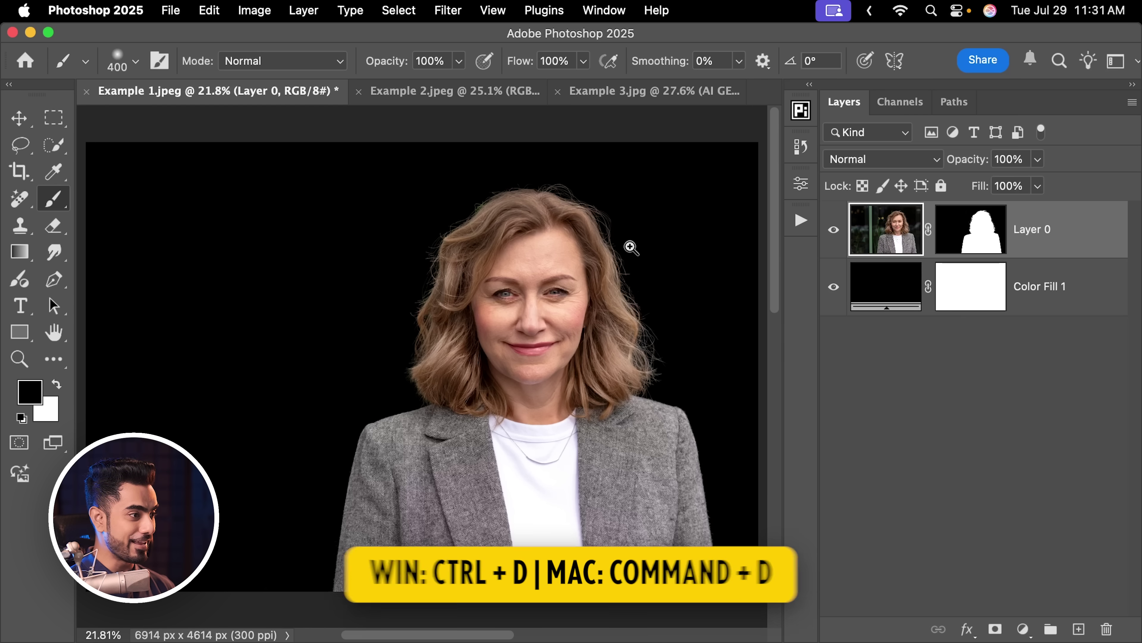
scroll(623, 242, up, 5)
drag(610, 218, 679, 379)
drag(371, 285, 585, 295)
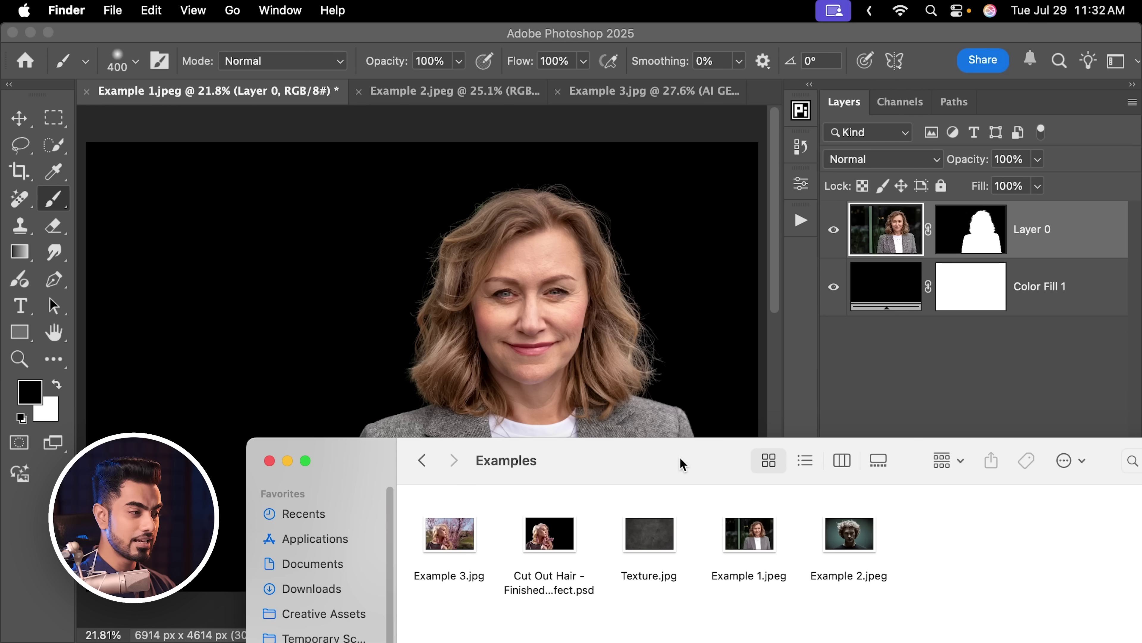
Place Texture.jpg from the Examples folder into the document and scale it to about 112% so it extends past the canvas
drag(624, 444, 570, 482)
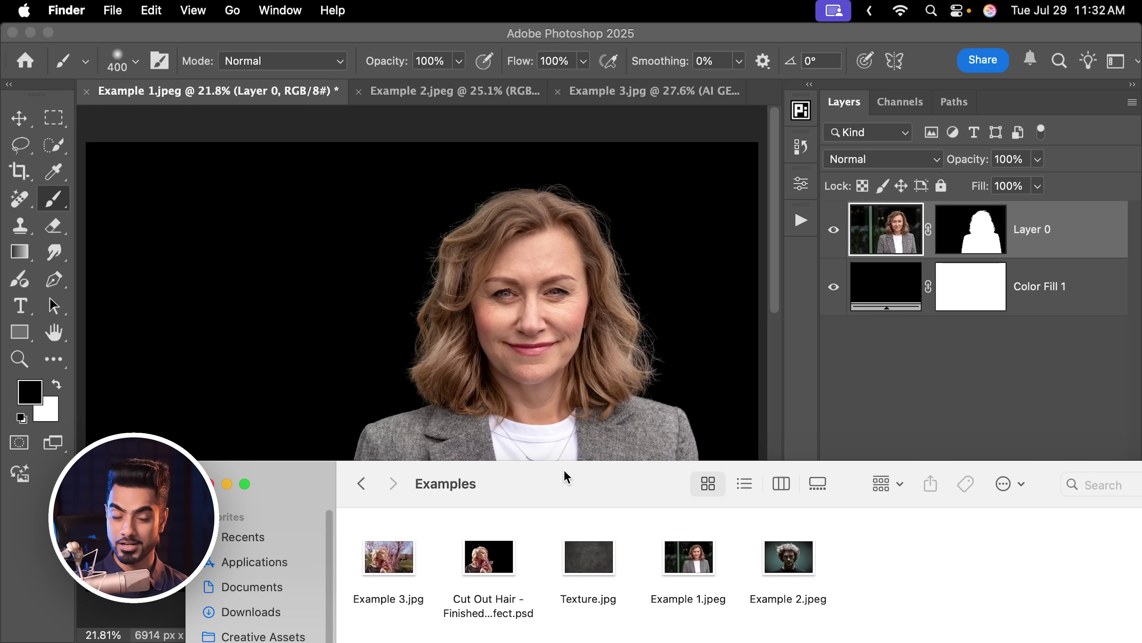
click(614, 533)
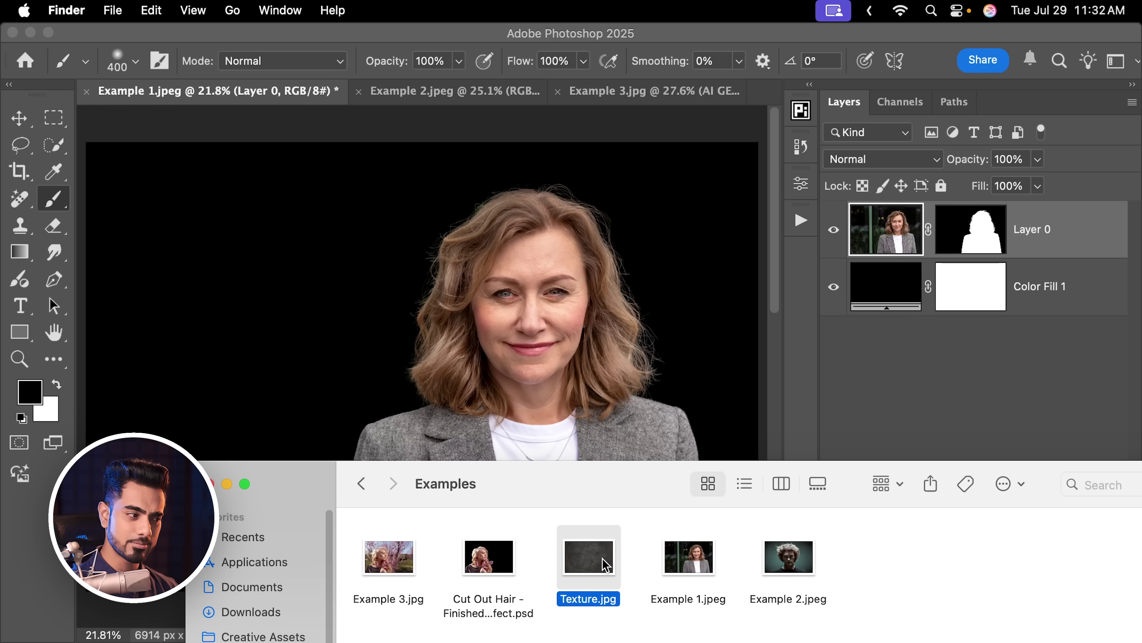
drag(606, 565, 512, 297)
scroll(528, 291, down, 2)
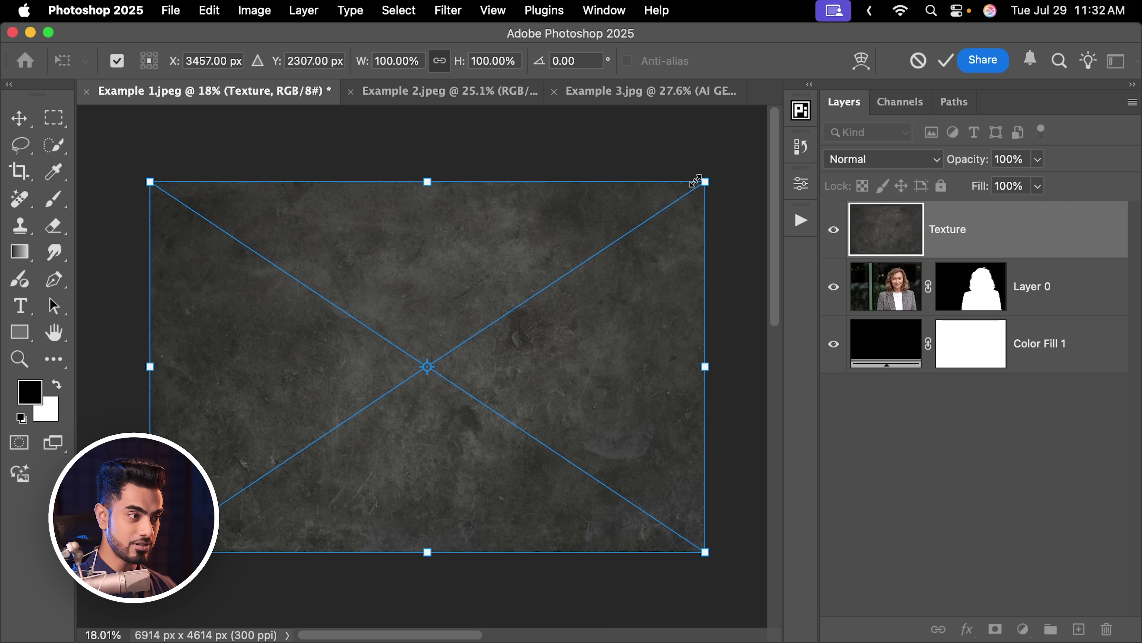
drag(701, 180, 729, 163)
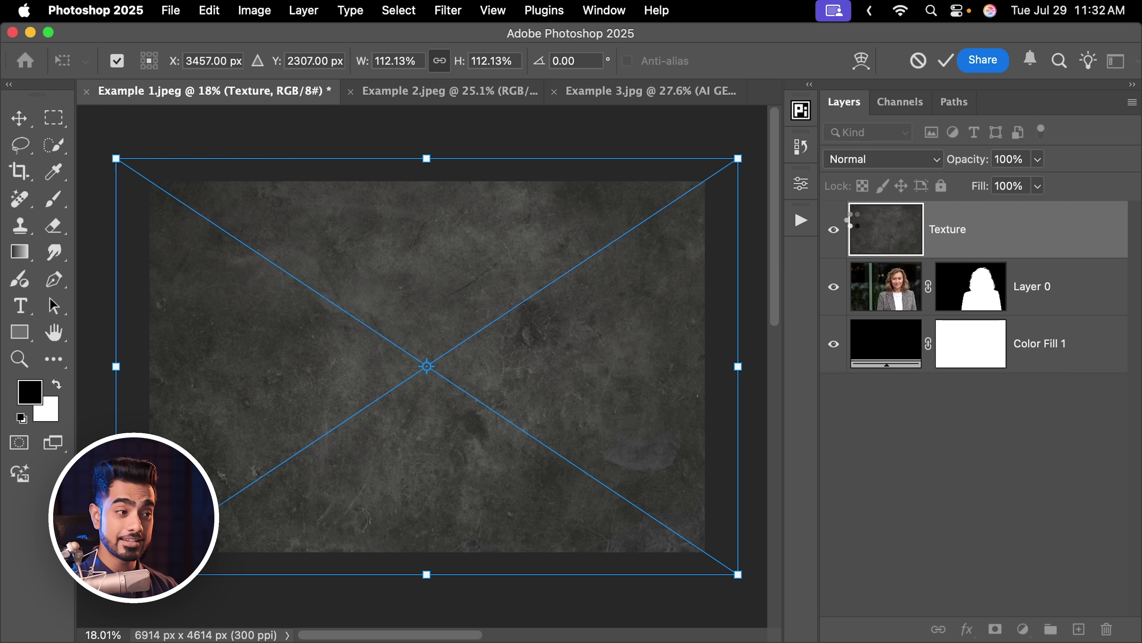
key(Return)
Move the Texture layer directly below Layer 0 and check the woman's hair edges against it
key(b)
drag(980, 230, 887, 310)
scroll(591, 293, up, 2)
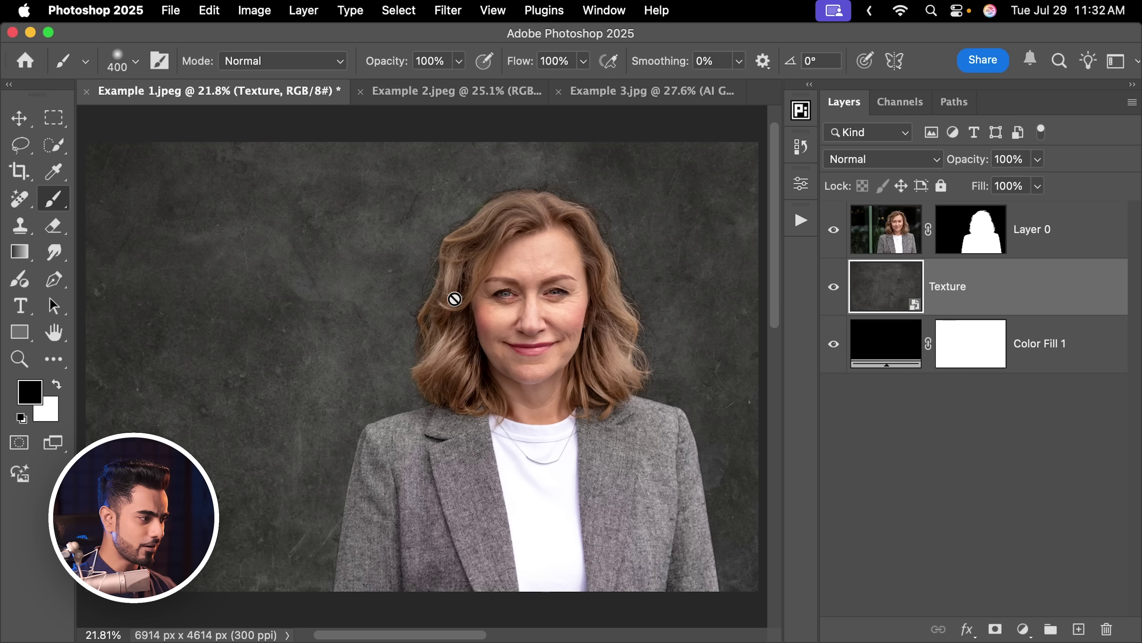
drag(627, 277, 736, 245)
drag(641, 220, 607, 400)
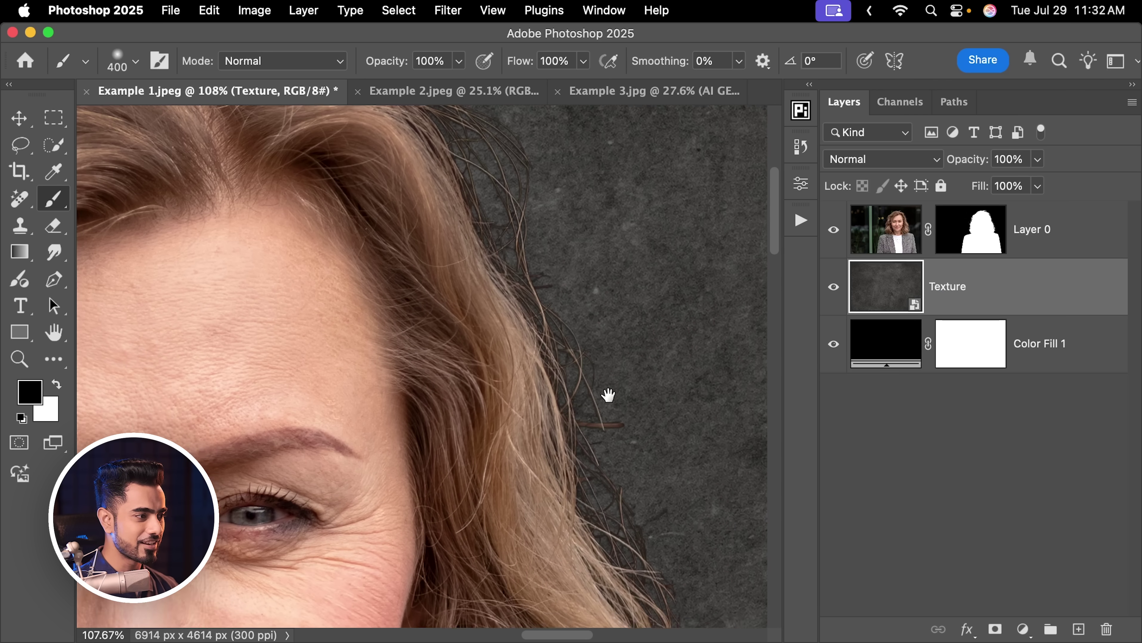
drag(547, 233, 576, 347)
drag(481, 257, 602, 287)
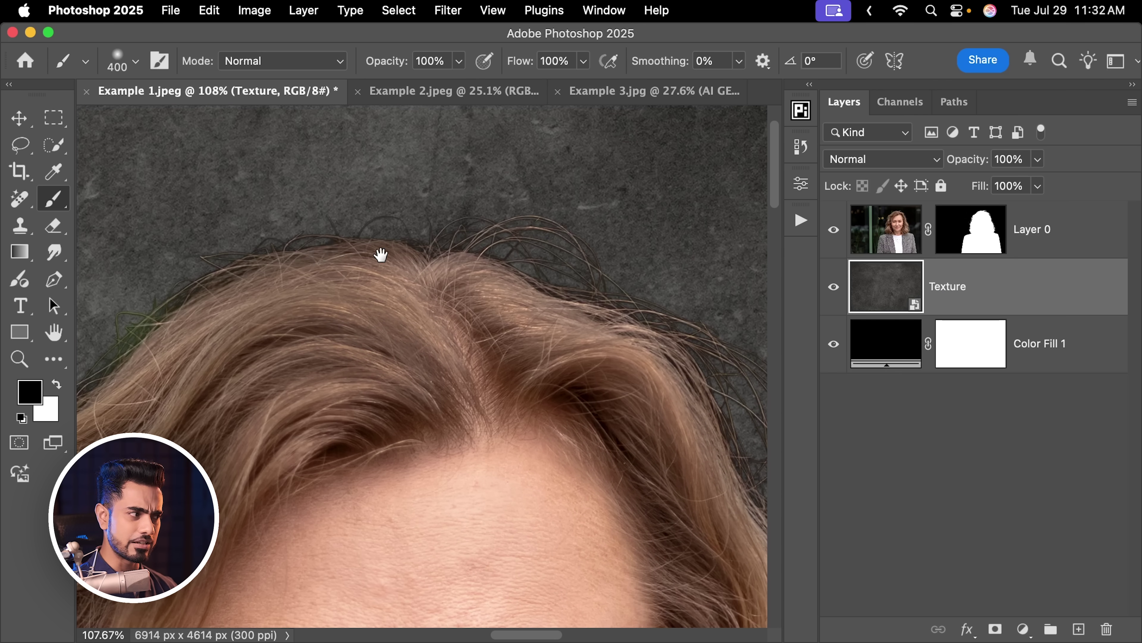
drag(359, 261, 497, 235)
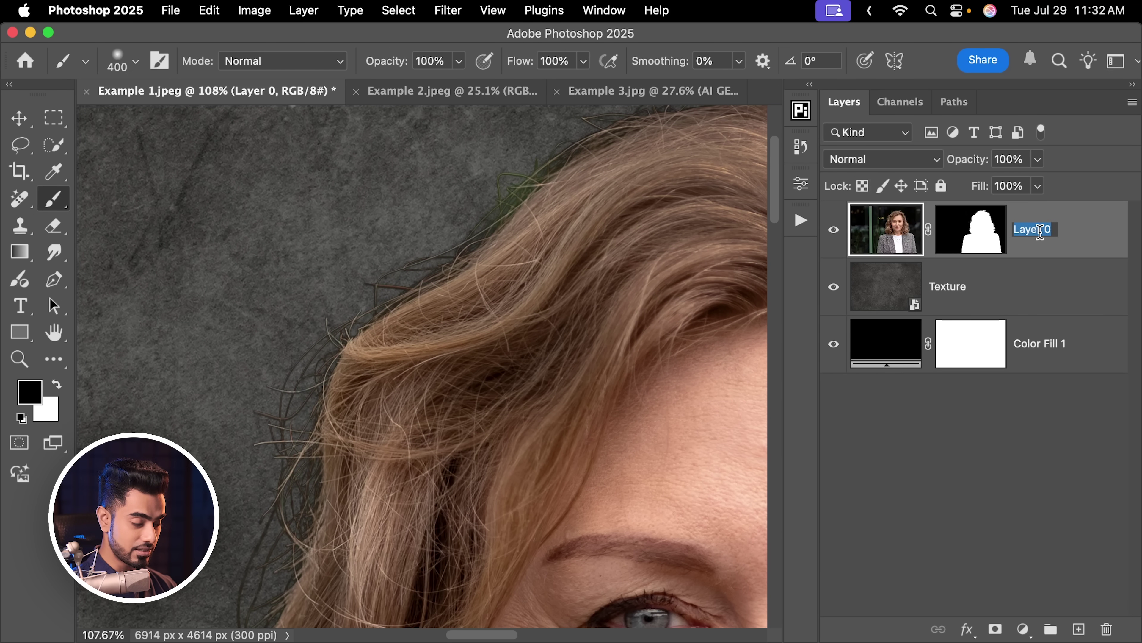
Rename Layer 0 as Subject and set its blend mode to Screen
text(Subject)
key(Return)
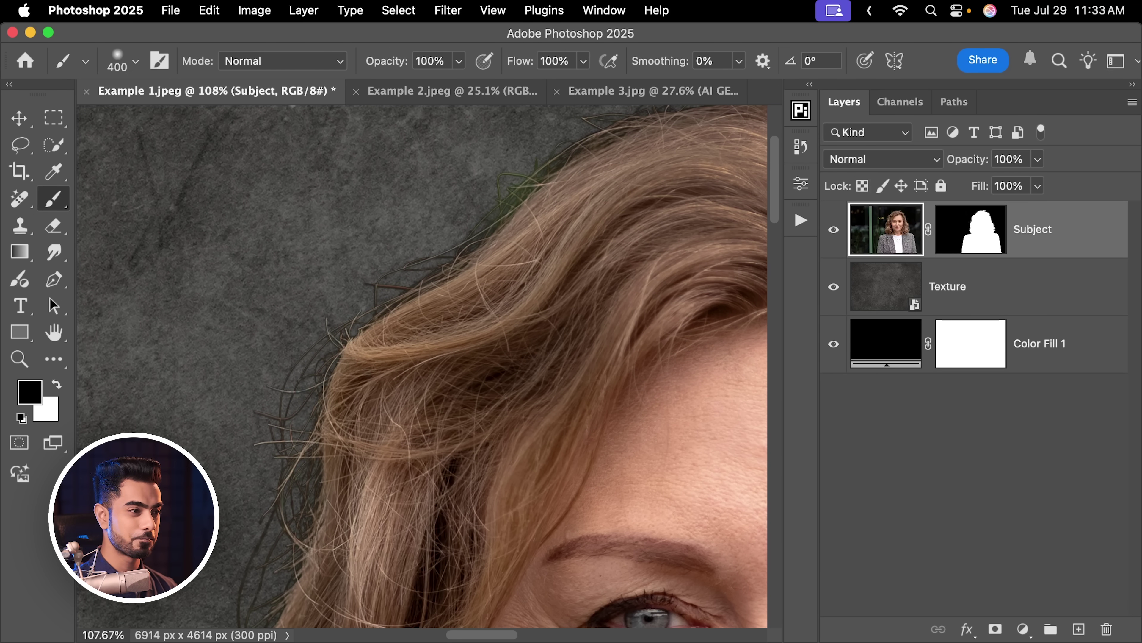
click(872, 163)
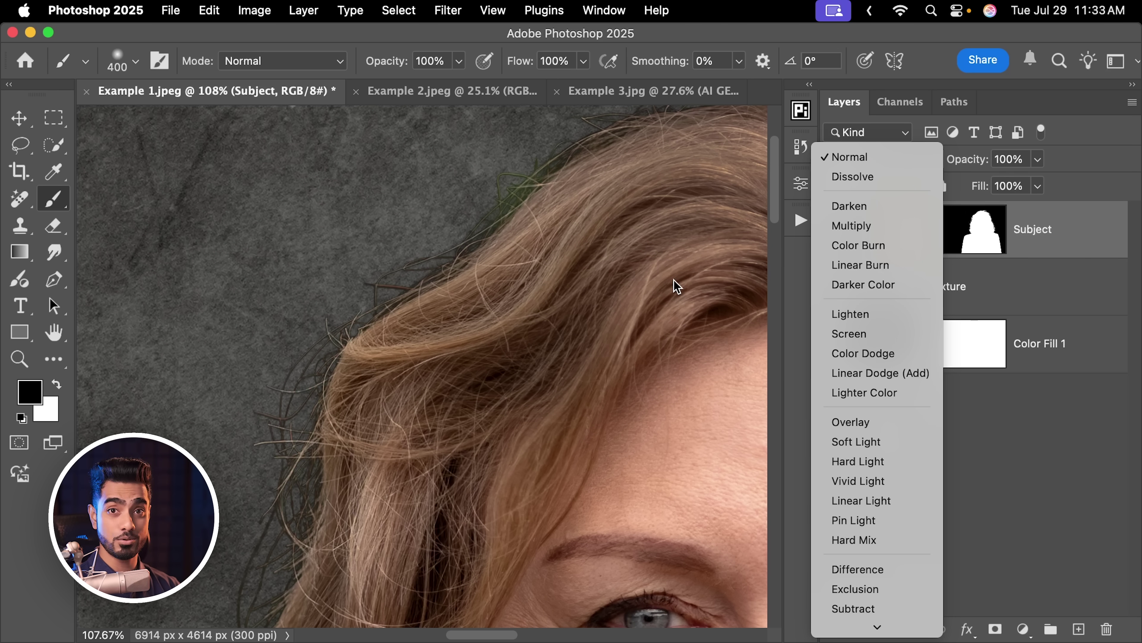
click(825, 329)
drag(356, 457, 559, 179)
drag(425, 409, 460, 311)
drag(539, 587, 498, 357)
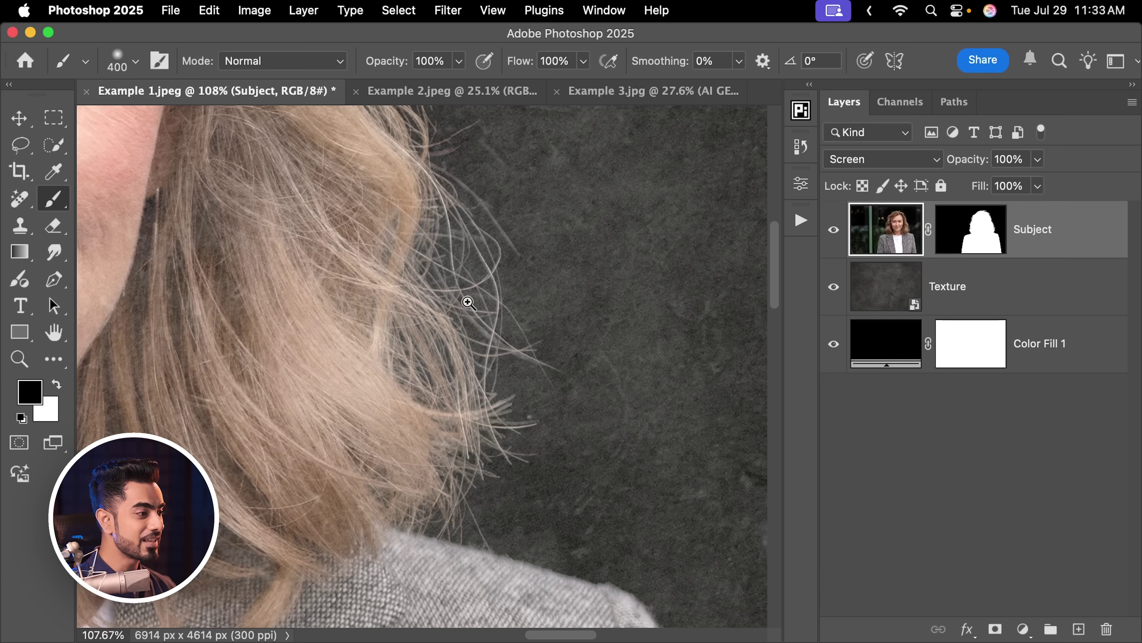
drag(468, 302, 558, 378)
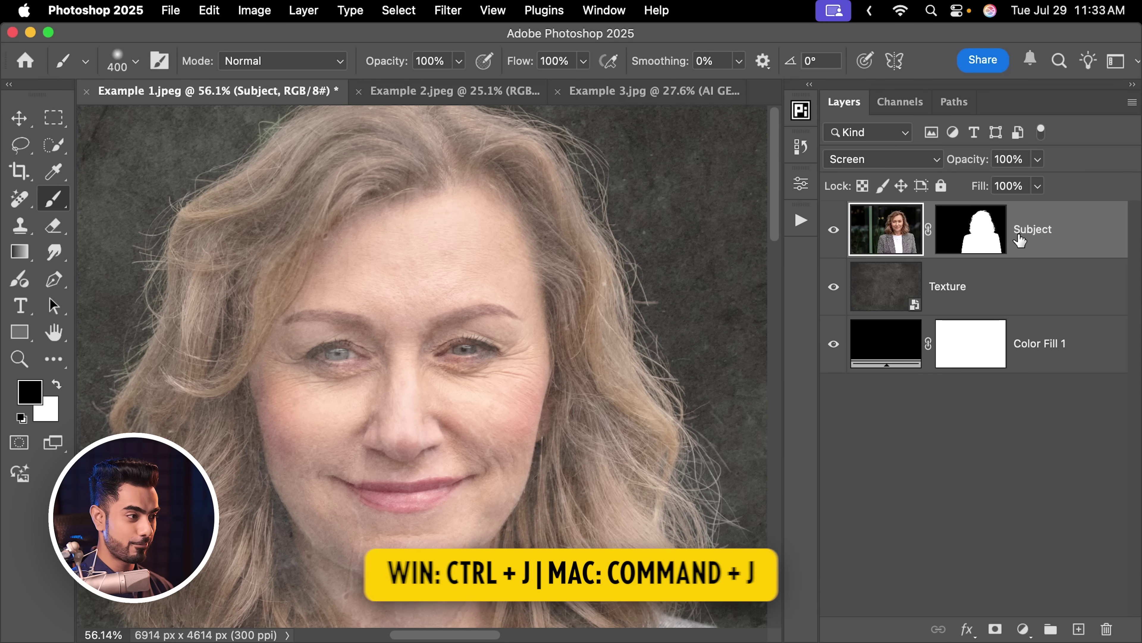
Duplicate the Subject layer and set the copy's blend mode to Normal
key(super+j)
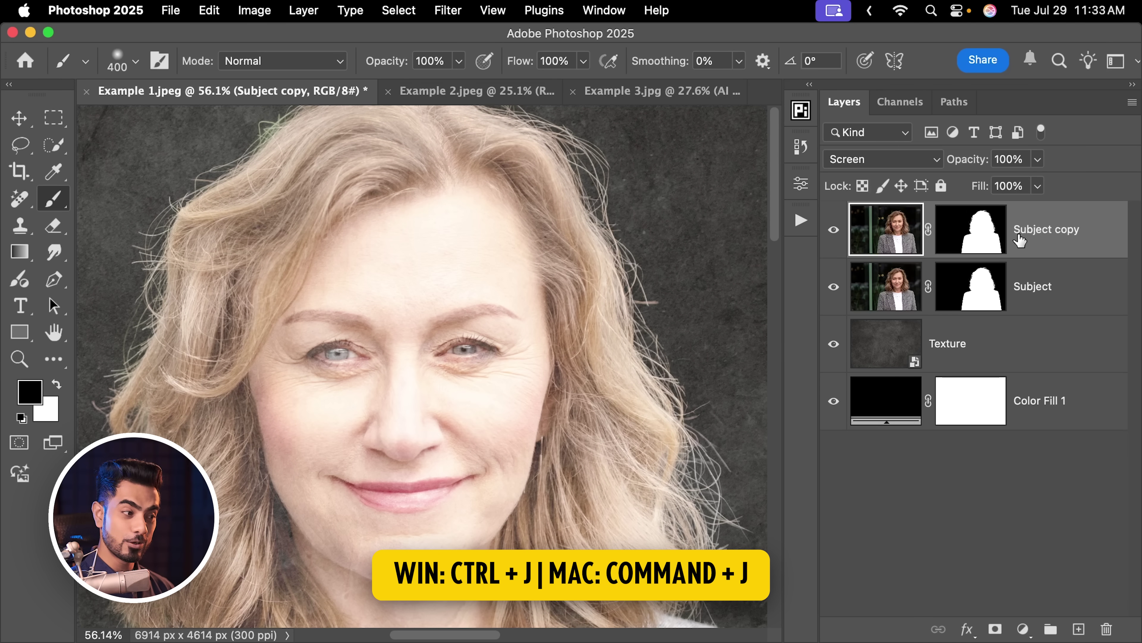
click(880, 159)
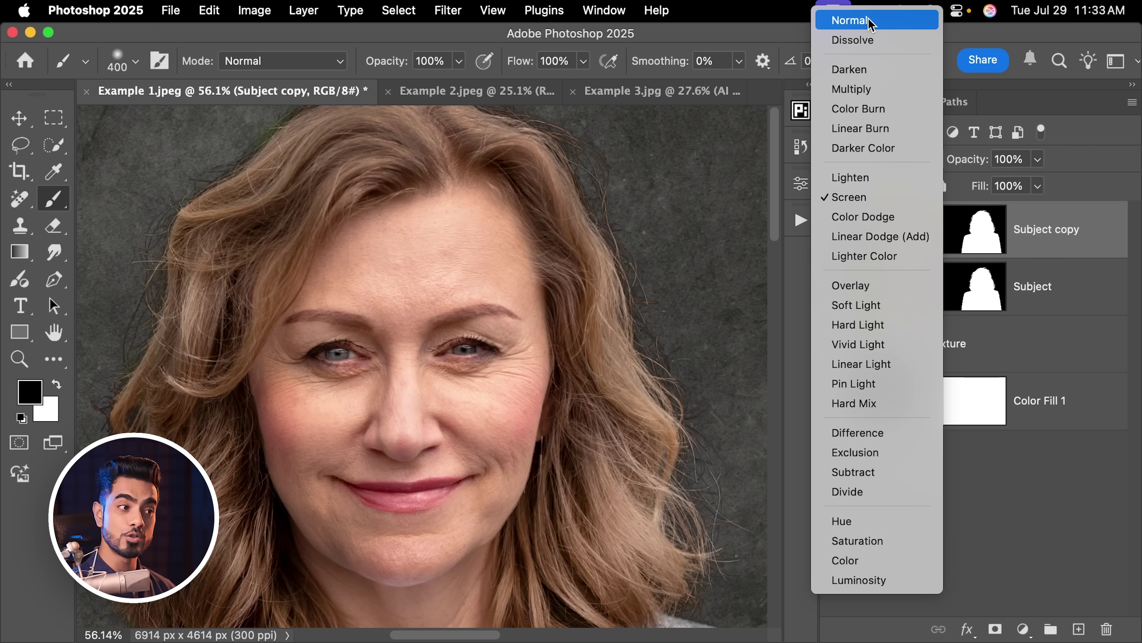
click(871, 22)
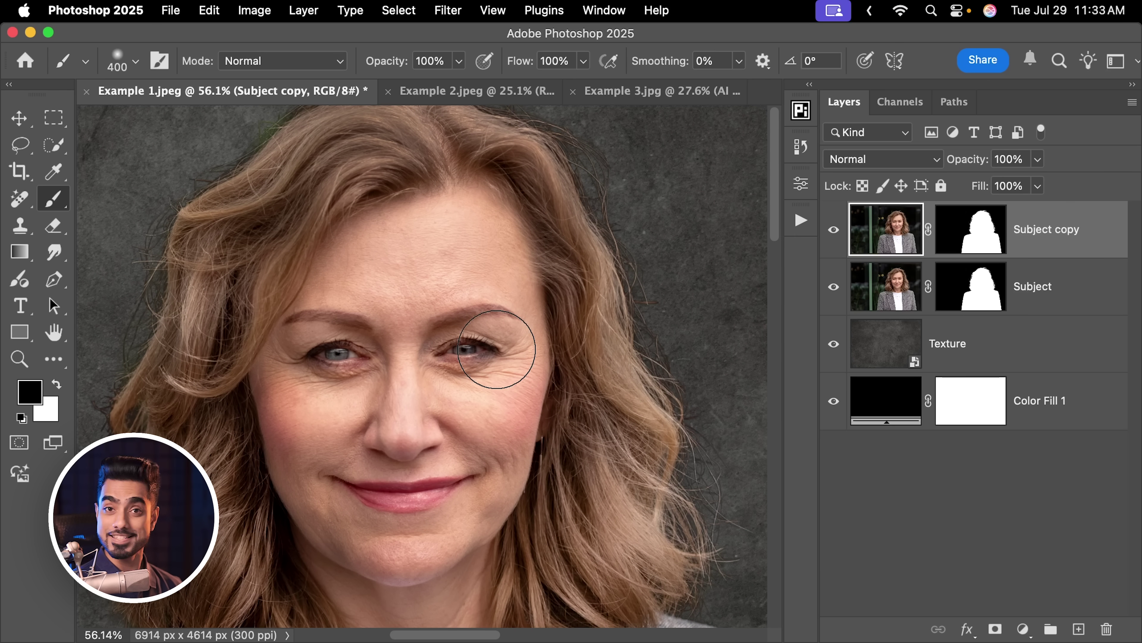
Put the Subject copy layer into its own group, collapse the group and add a white layer mask to it
click(972, 241)
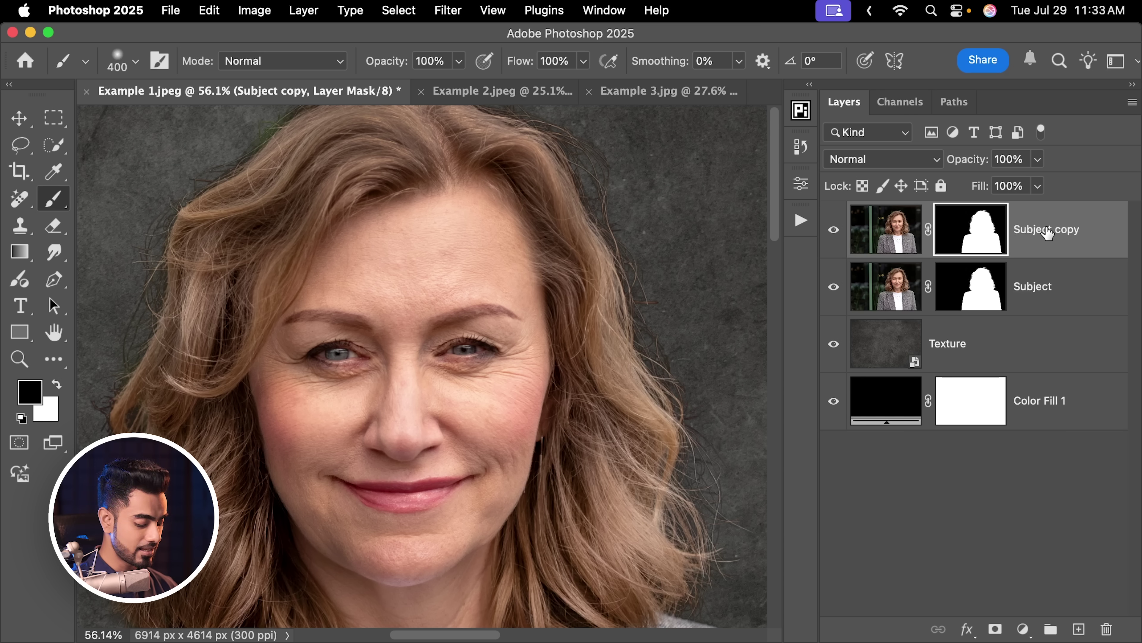
key(super+g)
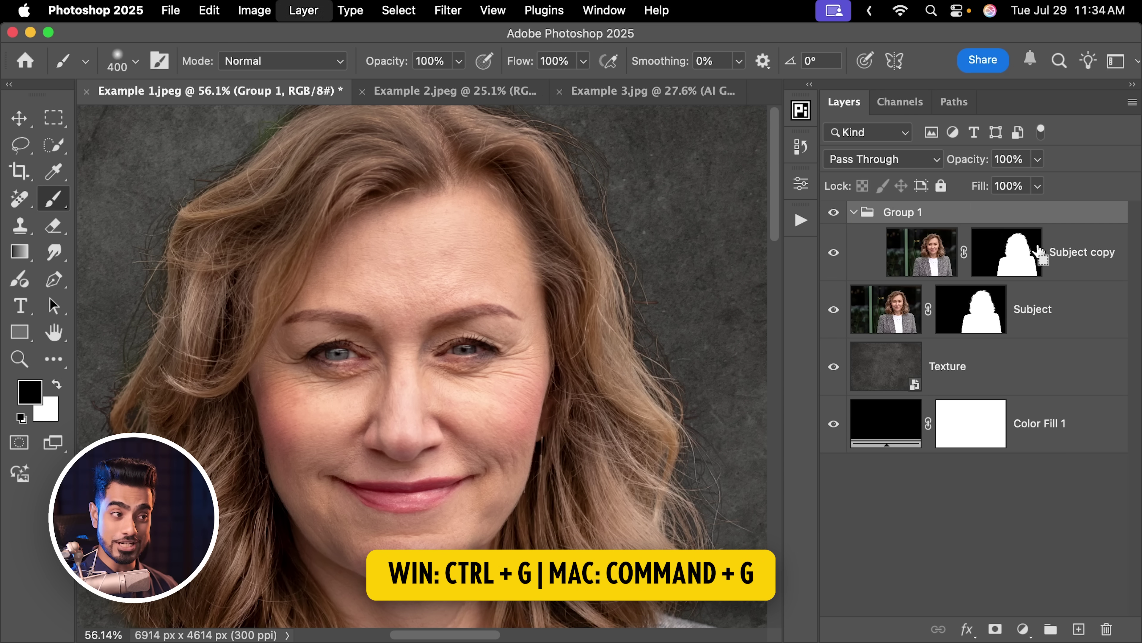
click(854, 212)
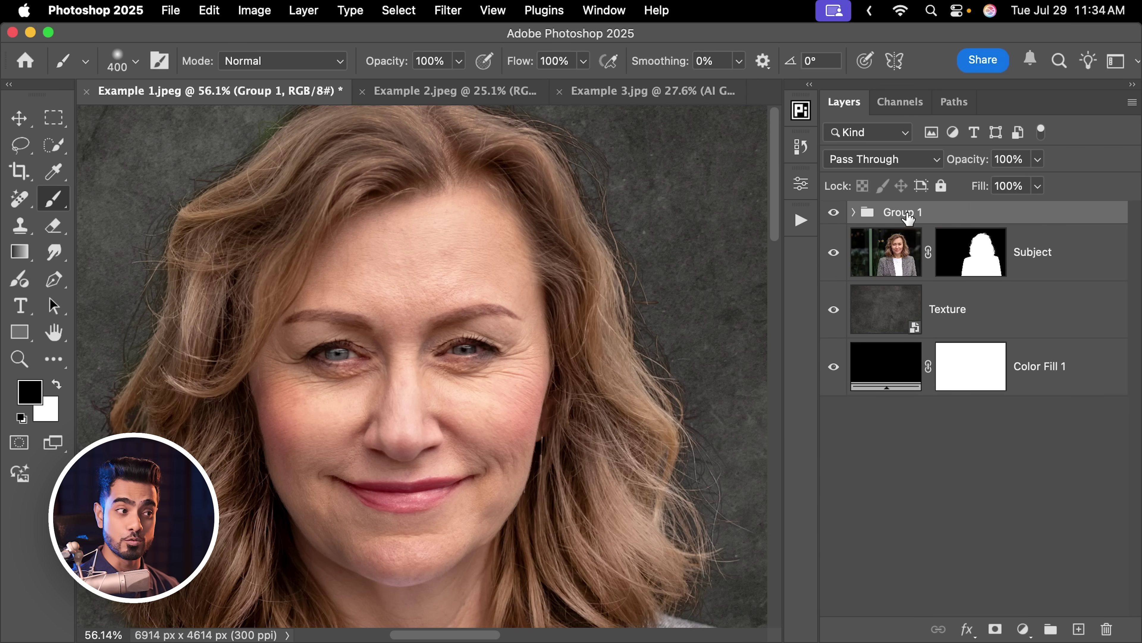
click(995, 630)
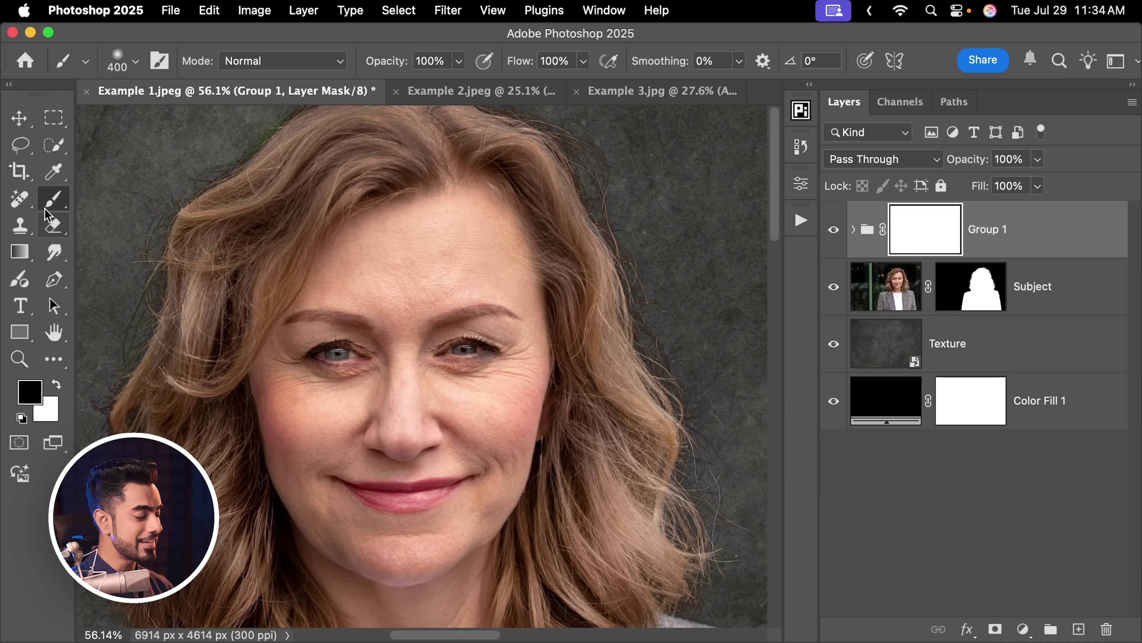
Paint black on the group mask along the right side of the woman's hair with a brush of about size 600
drag(599, 225, 490, 288)
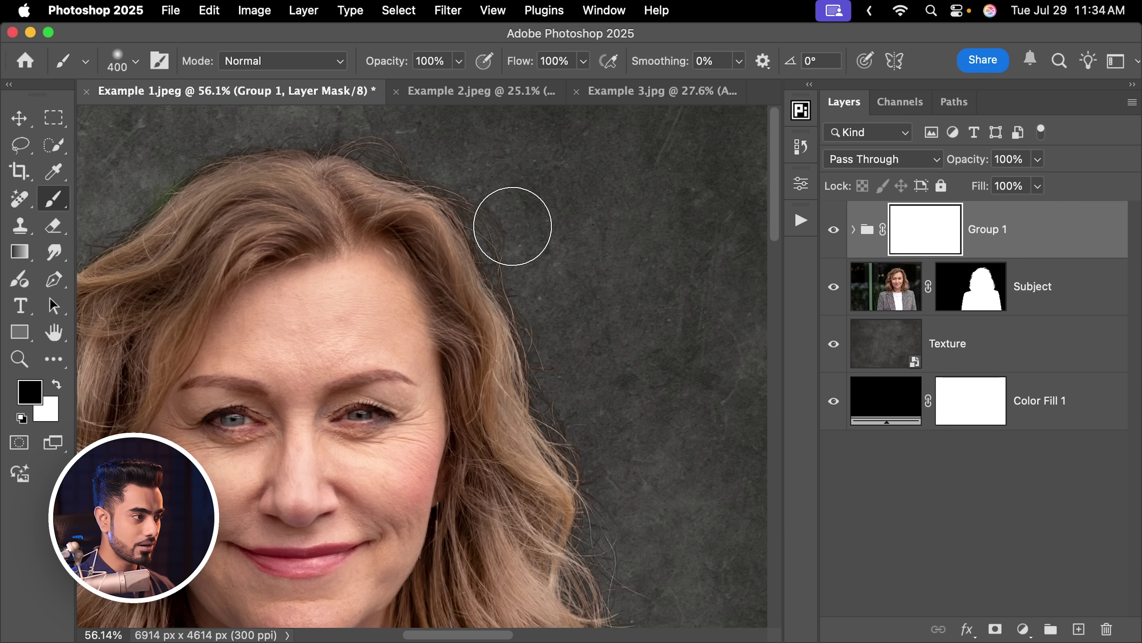
mouse_move(490, 202)
mouse_down()
mouse_move(525, 276)
mouse_move(570, 265)
mouse_move(553, 289)
mouse_up()
key(bracketright)
key(bracketright)
drag(599, 360, 537, 299)
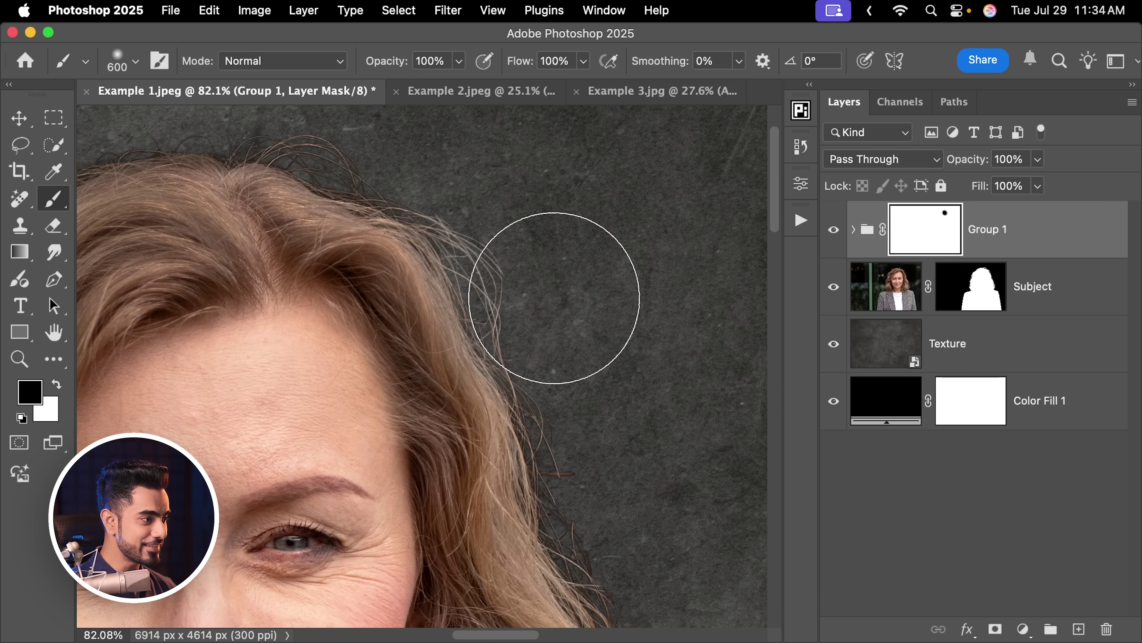
scroll(558, 286, down, 5)
scroll(559, 286, right, 2)
drag(563, 349, 577, 416)
mouse_move(576, 416)
mouse_down()
mouse_move(577, 309)
mouse_move(602, 423)
mouse_up()
mouse_move(602, 424)
mouse_down()
mouse_move(607, 312)
mouse_move(593, 372)
mouse_move(544, 442)
mouse_up()
drag(427, 324, 471, 442)
Paint black on the group mask over the top of the head and down the left hair edge, starting with a size 400 brush
scroll(470, 443, up, 20)
scroll(503, 312, left, 3)
key(bracketleft)
key(bracketleft)
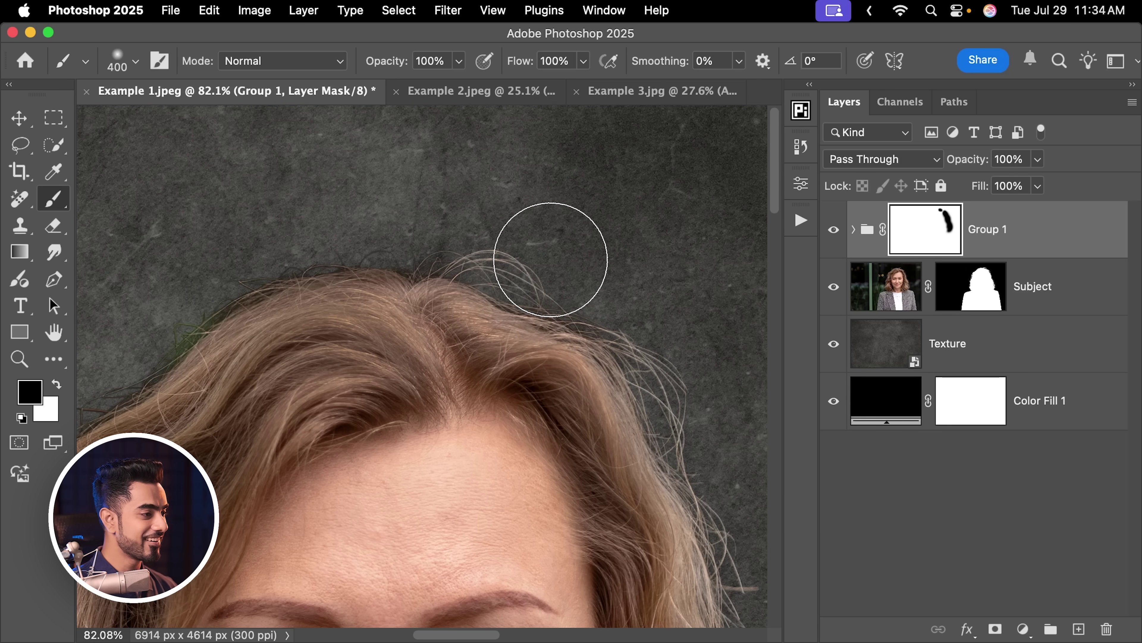
drag(423, 219, 286, 243)
mouse_move(285, 243)
mouse_down()
mouse_move(436, 222)
mouse_move(260, 347)
mouse_move(400, 203)
mouse_up()
mouse_move(401, 203)
mouse_down()
mouse_move(296, 316)
mouse_move(289, 425)
mouse_up()
mouse_move(289, 425)
mouse_down()
mouse_move(326, 281)
mouse_move(245, 442)
mouse_move(269, 496)
mouse_up()
key(bracketright)
mouse_move(252, 522)
mouse_down()
mouse_move(268, 324)
mouse_move(225, 454)
mouse_up()
key(bracketright)
Paint black on the group mask along the left shoulder and sleeve edge of the jacket with a smaller brush
key(bracketleft)
key(bracketleft)
key(bracketleft)
key(bracketleft)
mouse_move(292, 538)
mouse_down()
mouse_move(333, 381)
mouse_move(388, 286)
mouse_up()
key(bracketleft)
mouse_move(362, 329)
mouse_down()
mouse_move(229, 411)
mouse_move(338, 220)
mouse_up()
key(bracketright)
key(bracketright)
mouse_move(335, 225)
mouse_down()
mouse_move(284, 447)
mouse_move(305, 293)
mouse_up()
mouse_move(305, 293)
mouse_down()
mouse_move(268, 468)
mouse_move(277, 603)
mouse_up()
scroll(259, 400, down, 5)
Paint black on the group mask along the right shoulder and sleeve edge of the jacket with a size 300 brush
drag(585, 243, 270, 351)
scroll(501, 260, up, 4)
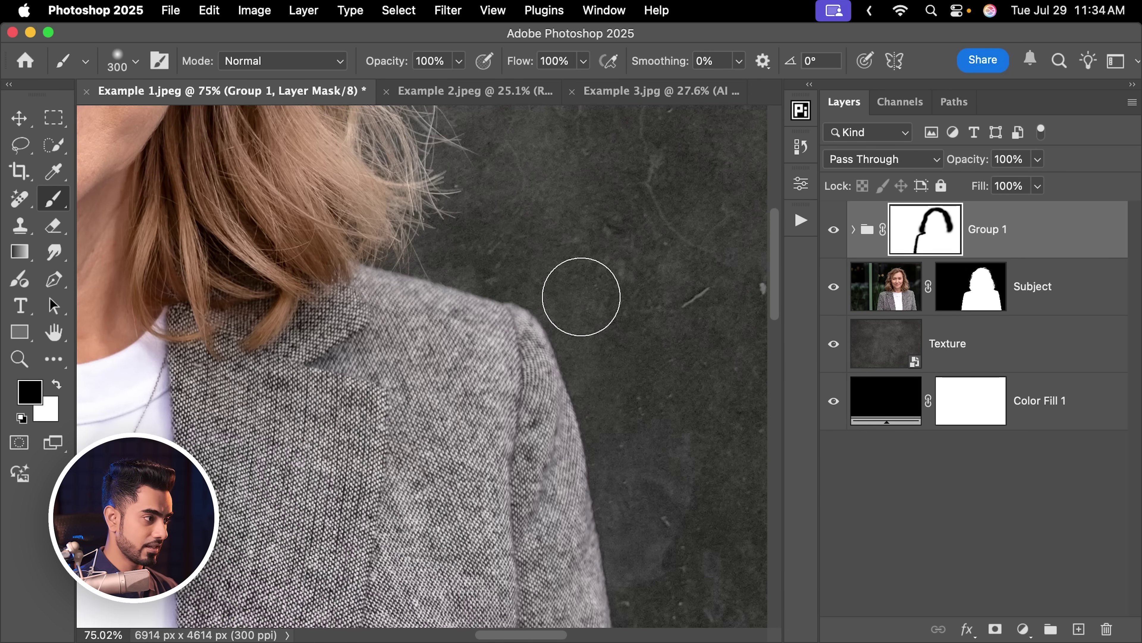
scroll(599, 369, down, 10)
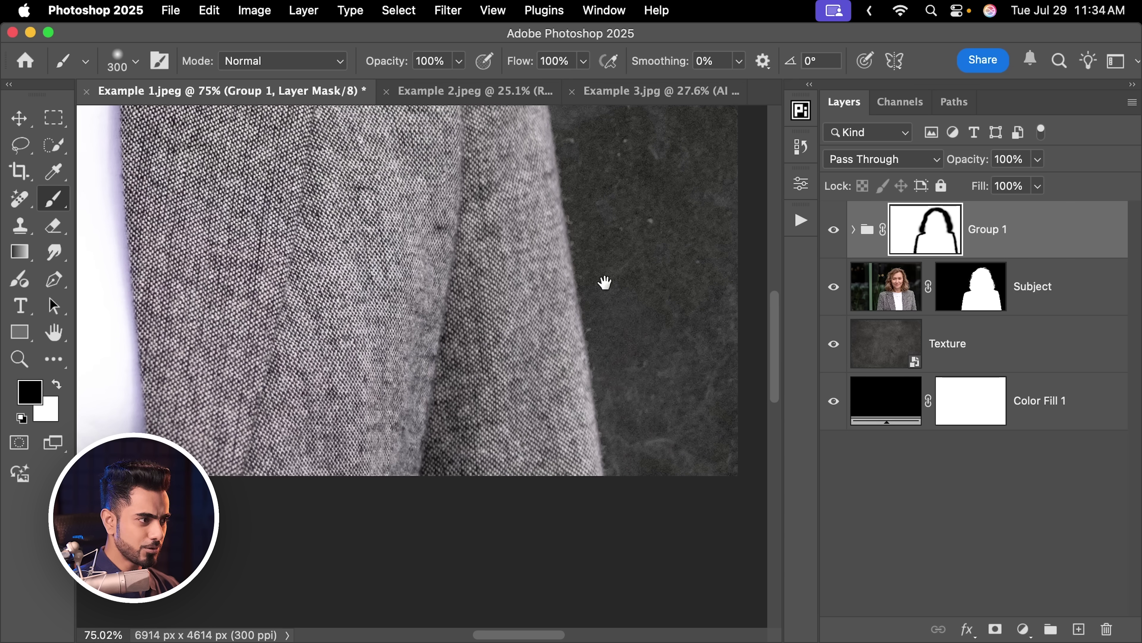
drag(604, 261, 596, 380)
scroll(596, 377, up, 3)
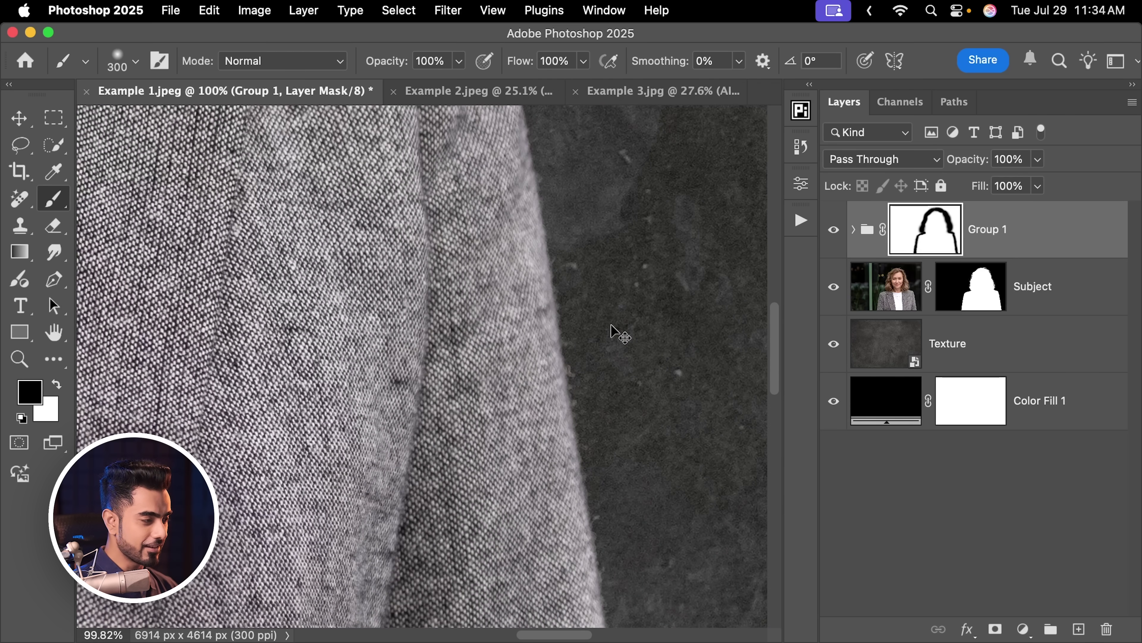
key(super+0)
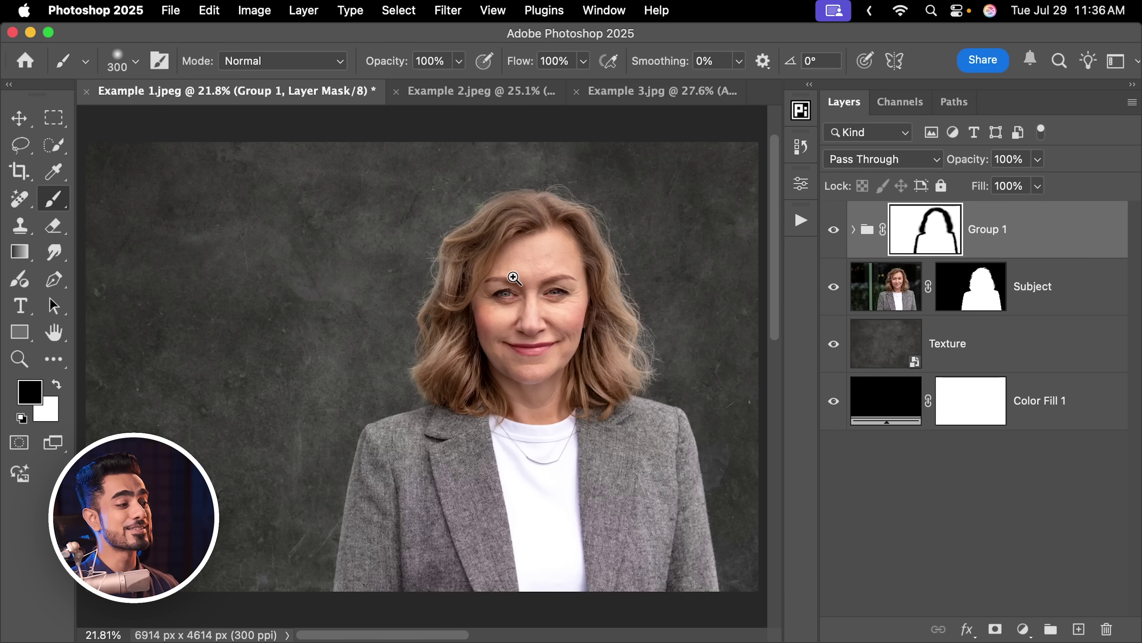
Add a new empty layer above the Subject layer and clip it to that layer
drag(515, 275, 564, 299)
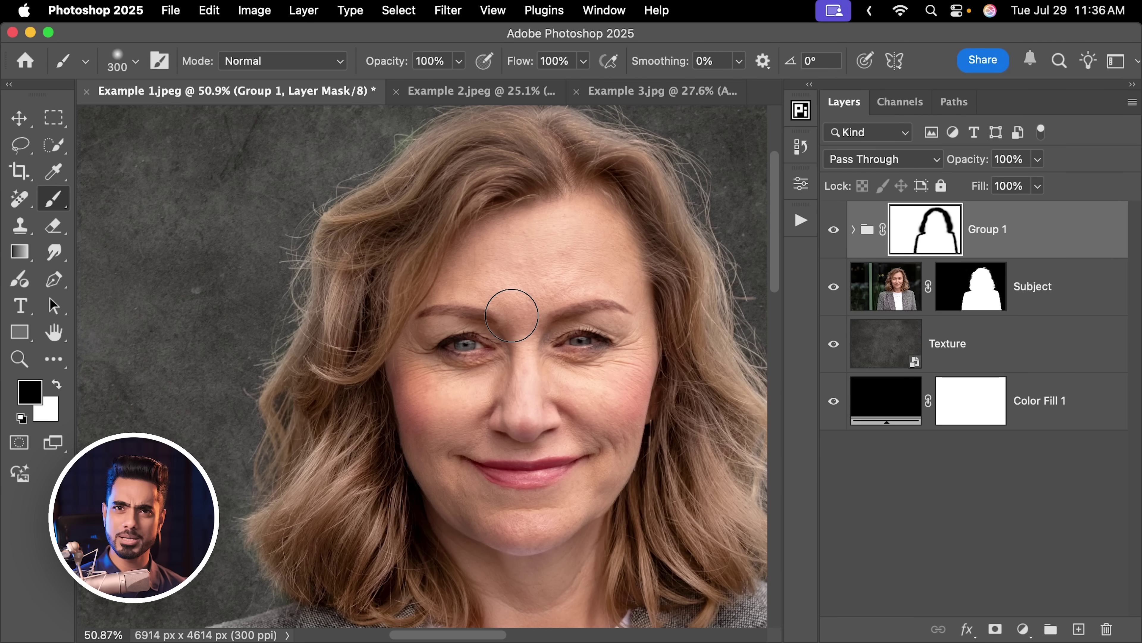
drag(400, 160, 449, 303)
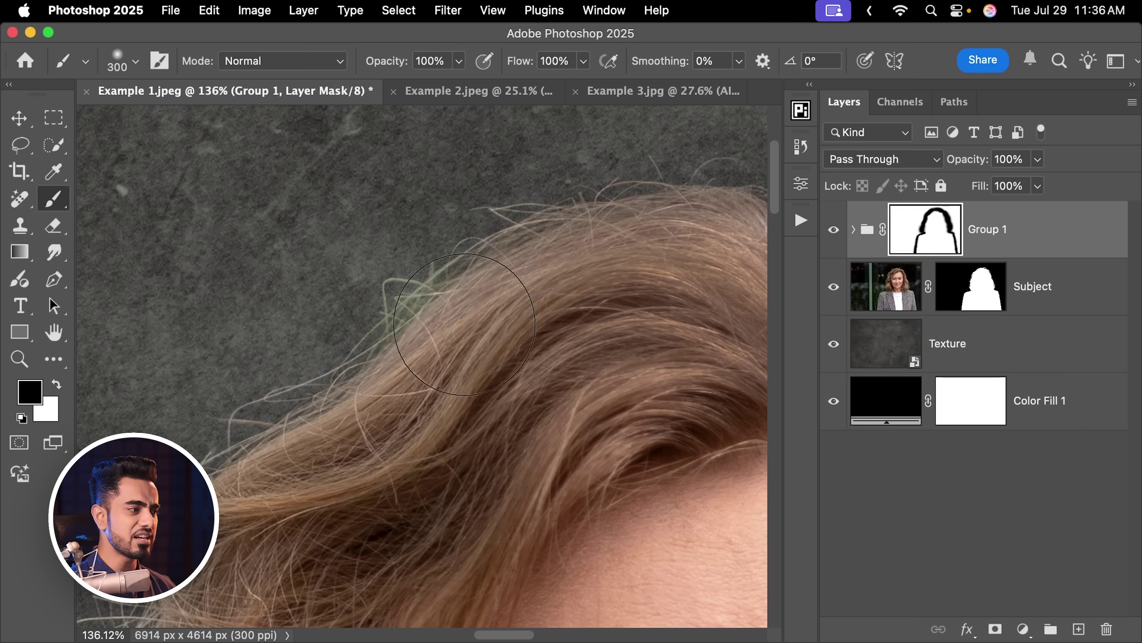
drag(502, 335, 460, 337)
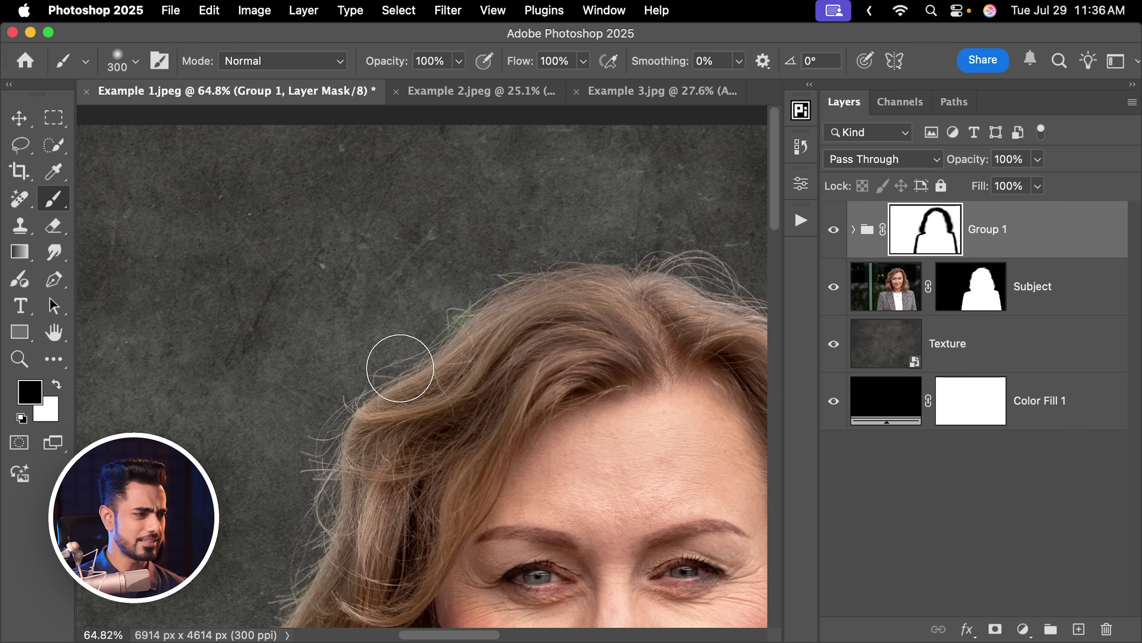
click(893, 297)
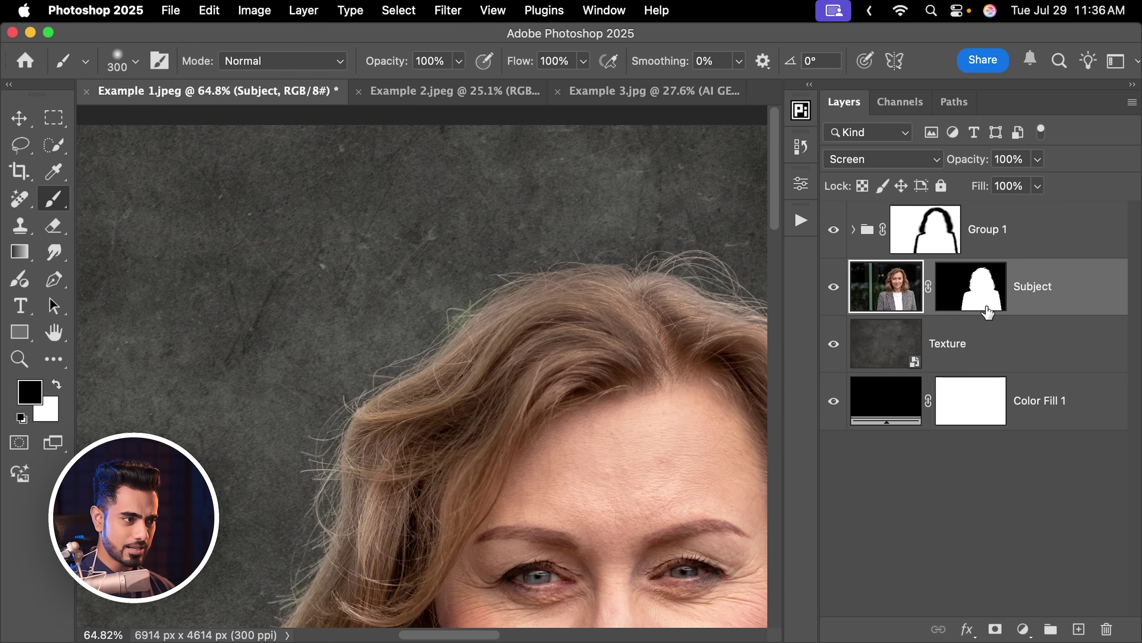
click(834, 288)
click(834, 288)
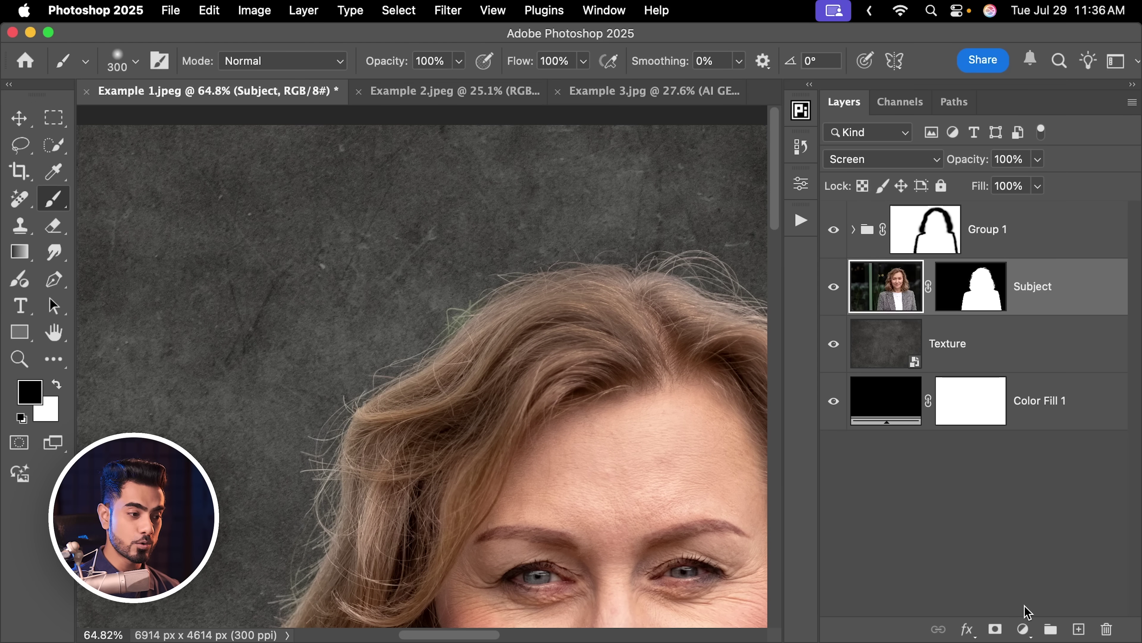
click(1079, 630)
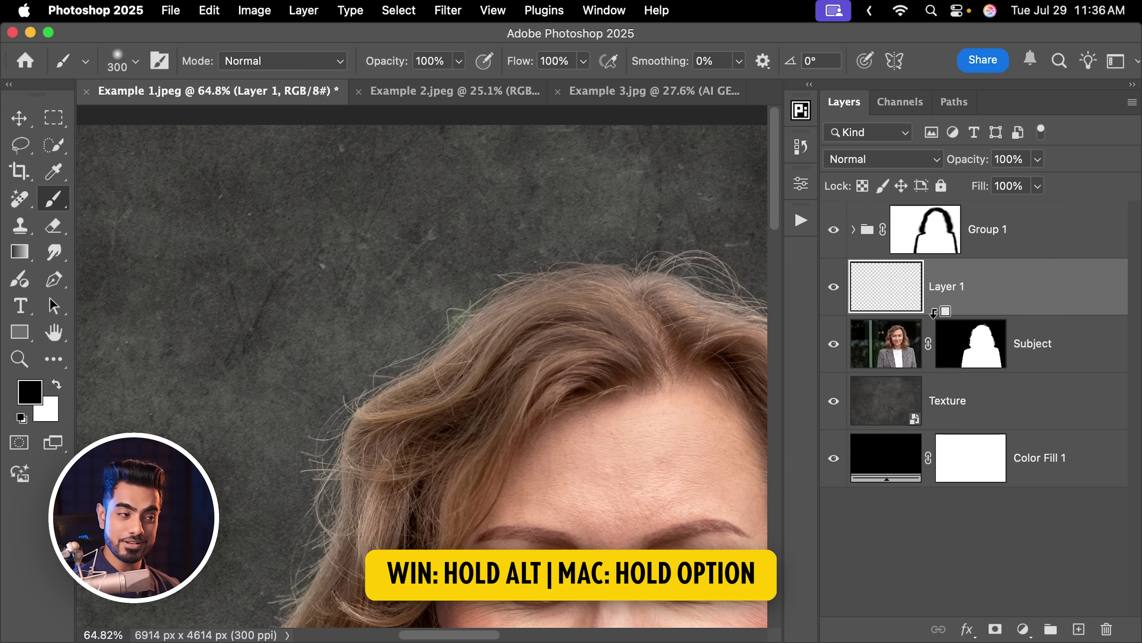
alt+click(932, 310)
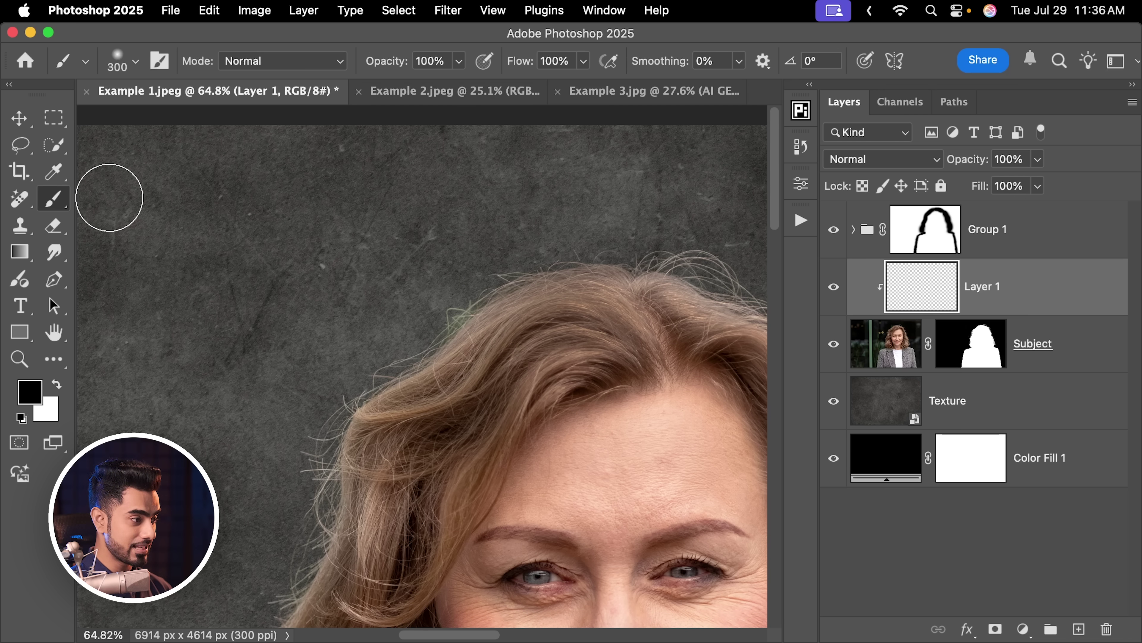
Sample the light brown hair colour and paint it over the greenish stray hairs at the upper-left hair edge with a size 400 brush
scroll(490, 318, up, 5)
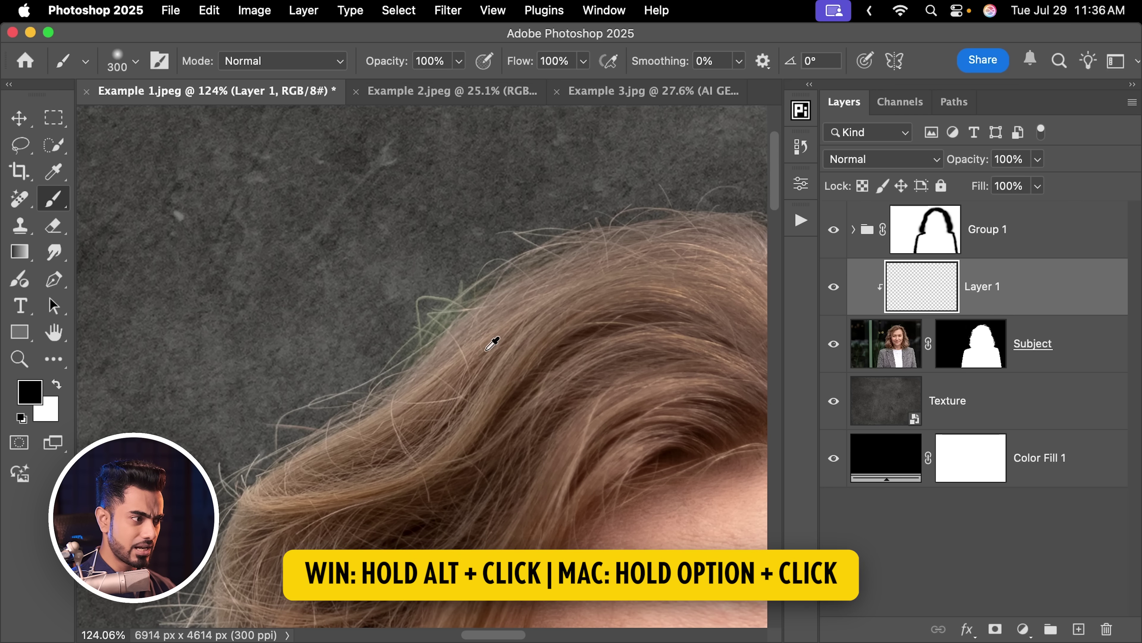
alt+click(484, 335)
alt+click(486, 332)
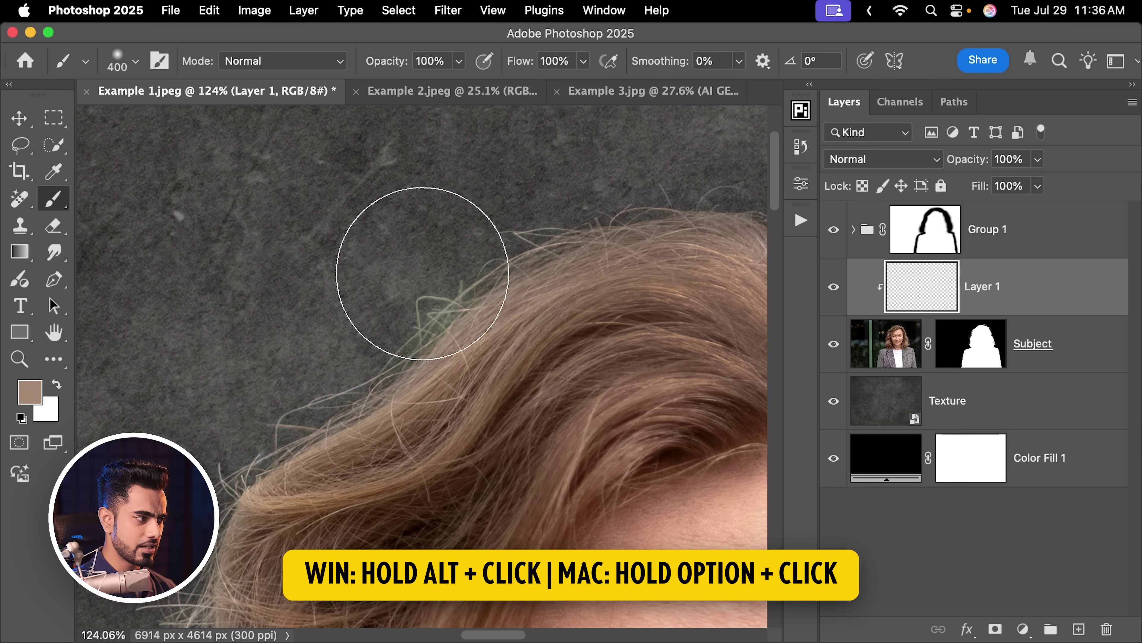
mouse_move(441, 260)
mouse_down()
mouse_move(422, 291)
mouse_move(393, 301)
mouse_move(432, 297)
mouse_up()
scroll(421, 289, up, 2)
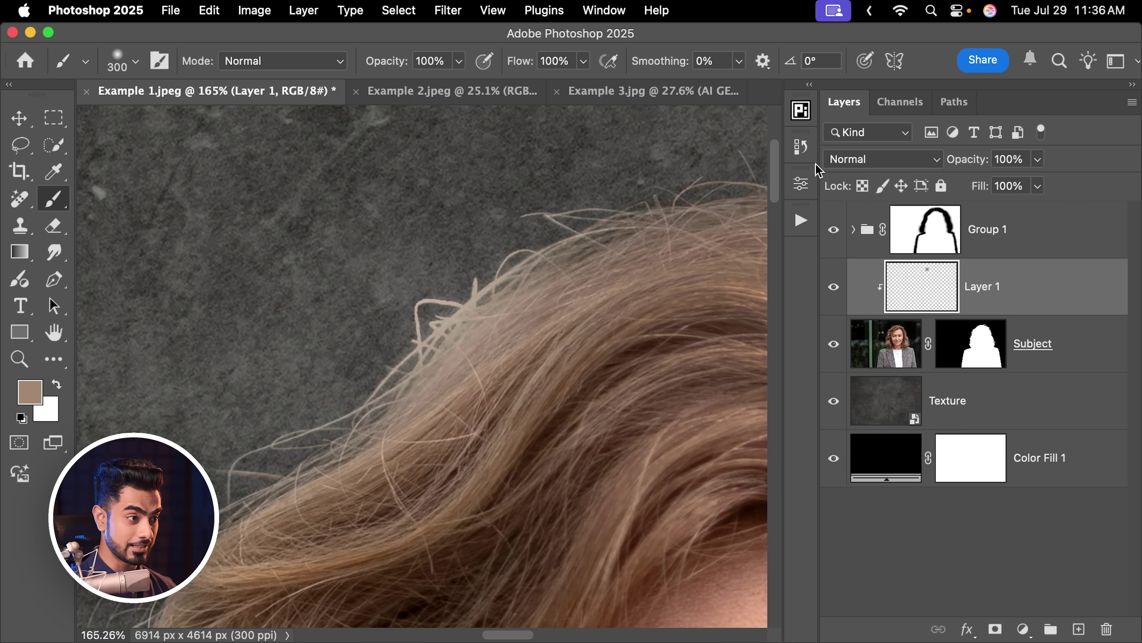
Set the clipped paint layer to the Color blend mode at 70% opacity and tint the hair's right edge with a size 500 brush
click(878, 168)
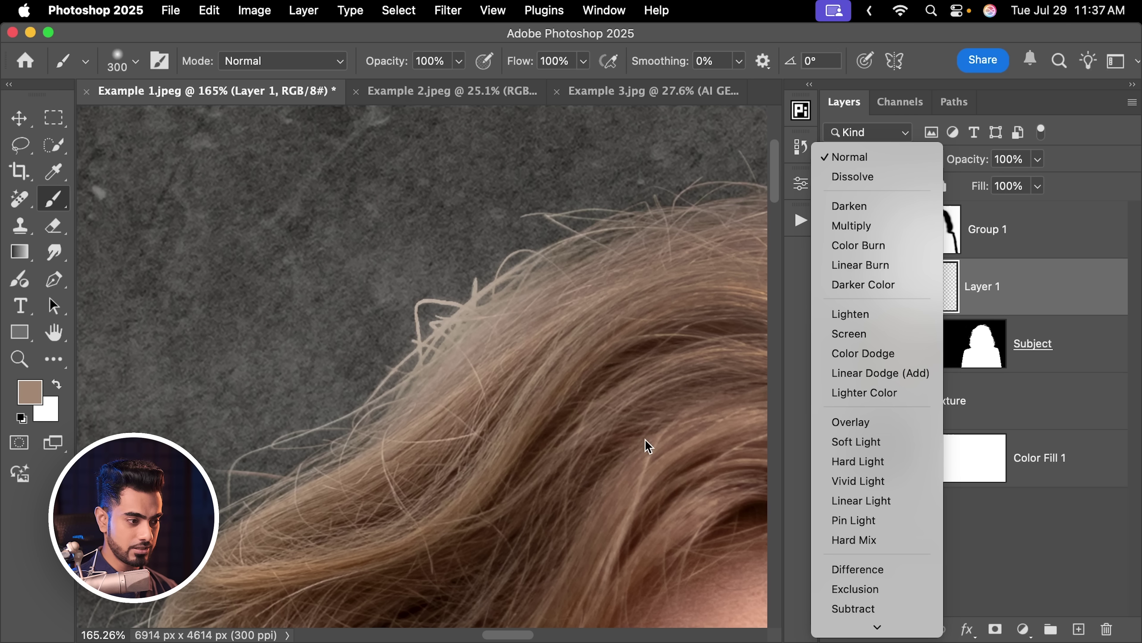
click(859, 603)
scroll(462, 255, down, 3)
drag(971, 164, 961, 167)
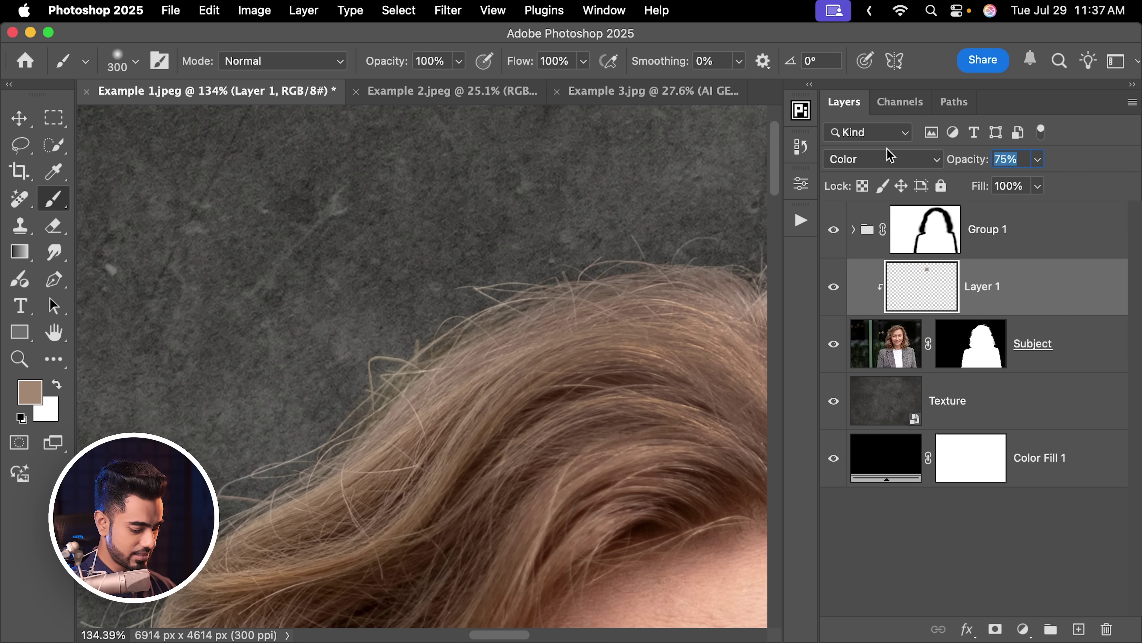
key(super+0)
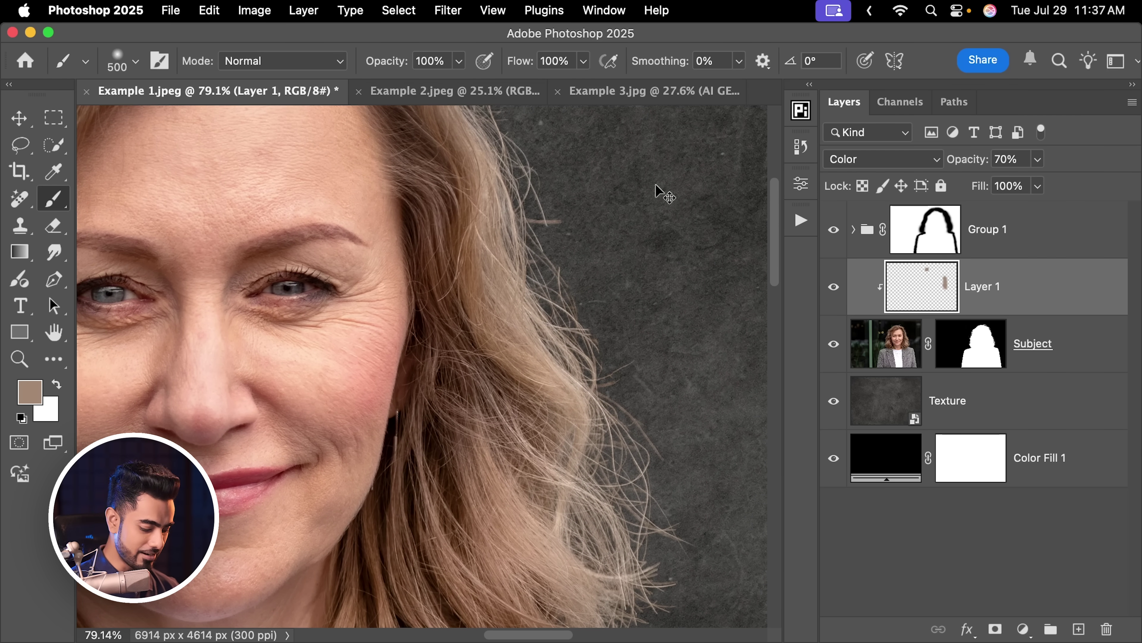
key(super+0)
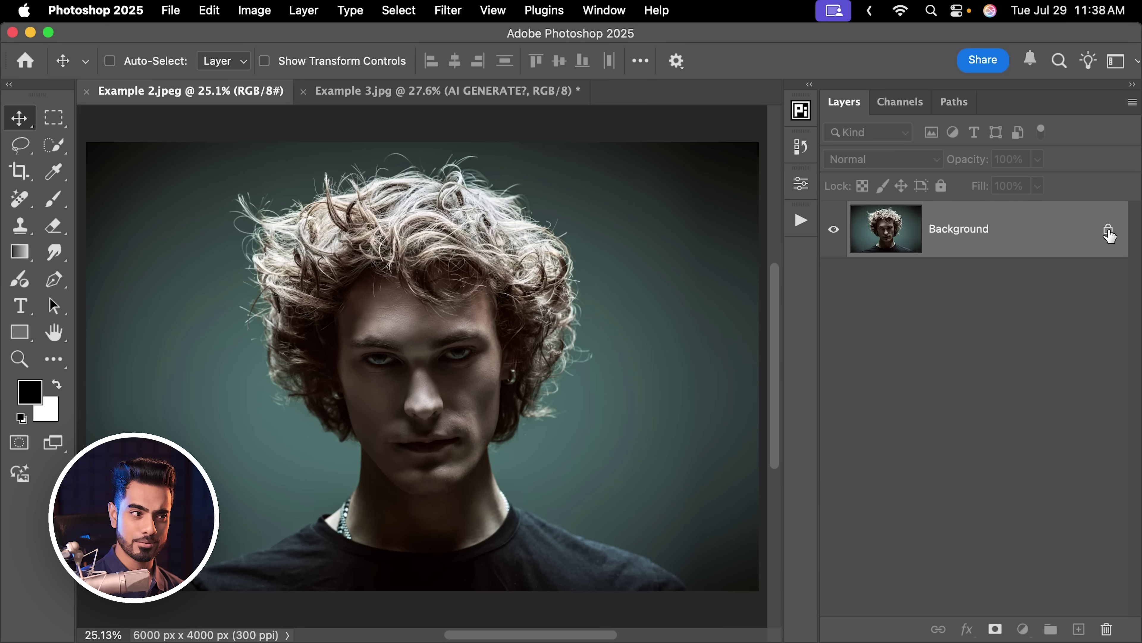
Unlock the Background layer in Example 2.jpeg and add a #474747 solid-color fill layer beneath it
click(1109, 233)
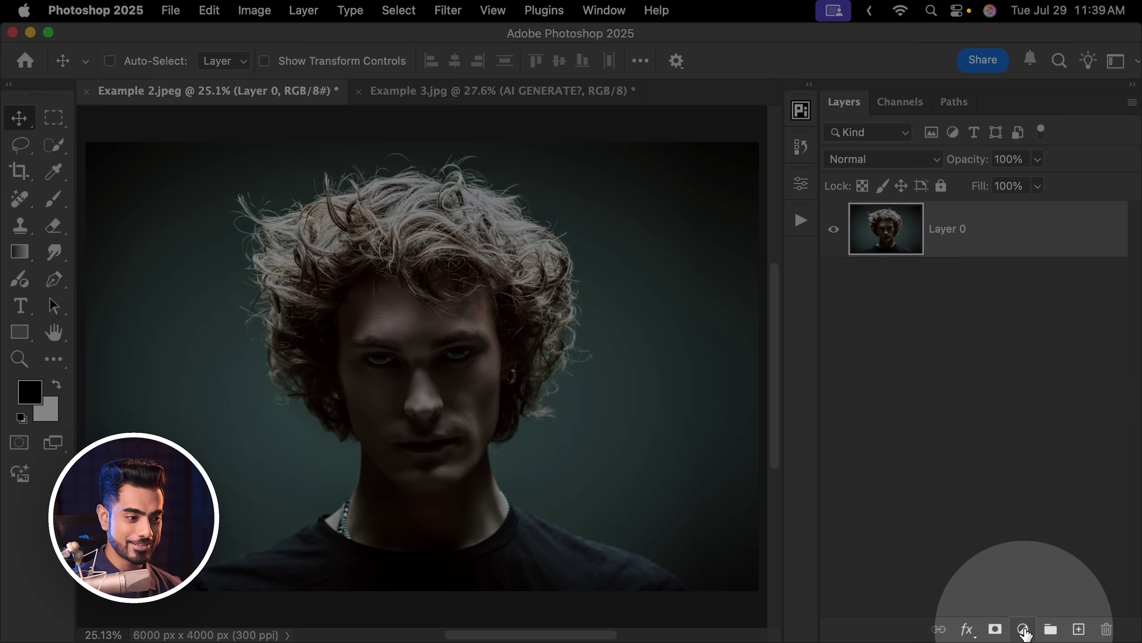
click(1024, 629)
click(1017, 291)
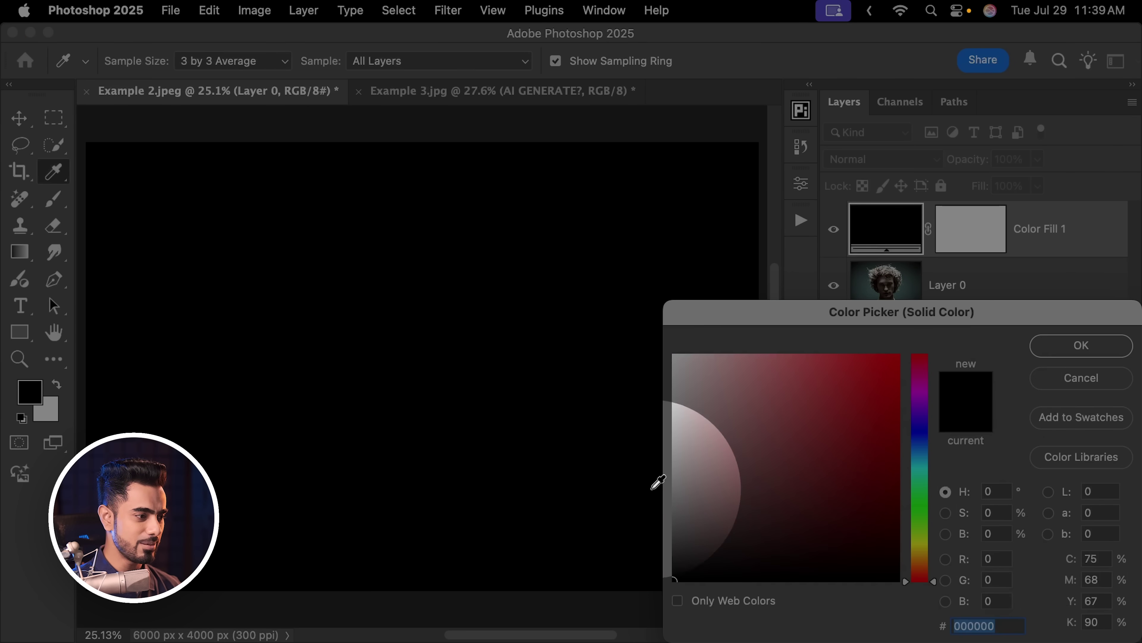
click(672, 507)
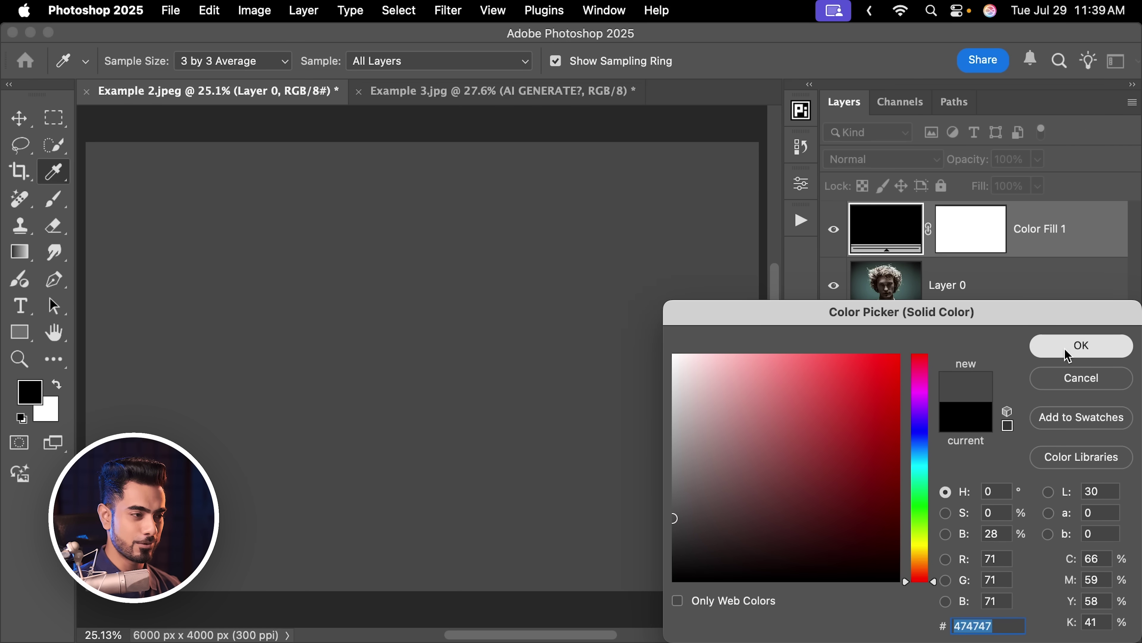
click(1035, 346)
drag(1046, 225, 1024, 323)
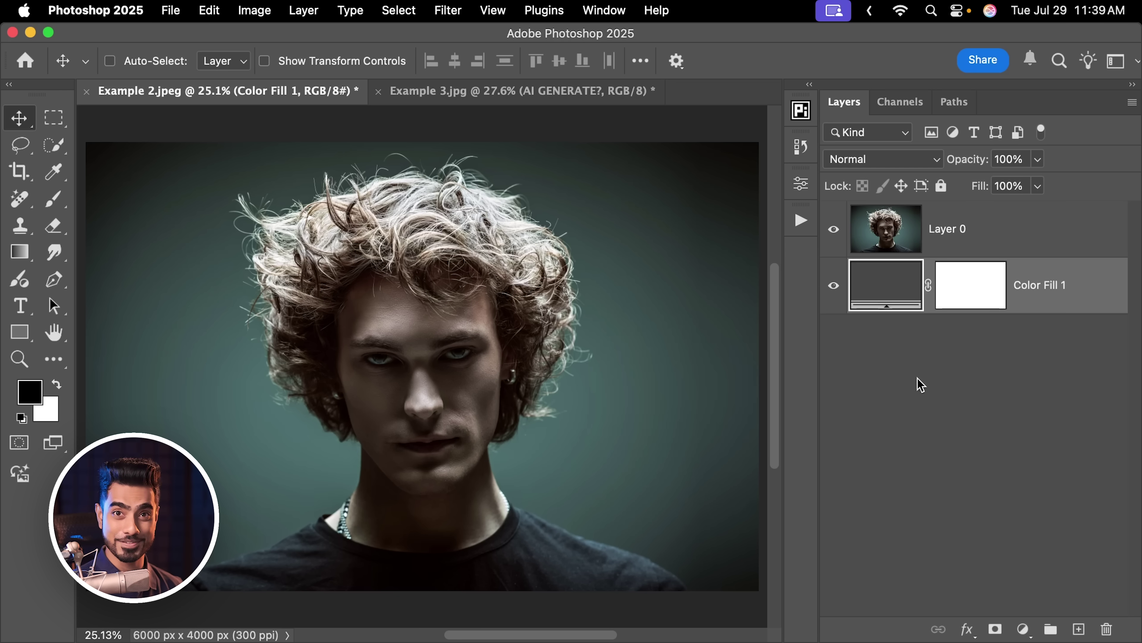
Select the man on Layer 0 and turn the selection into a layer mask
click(950, 236)
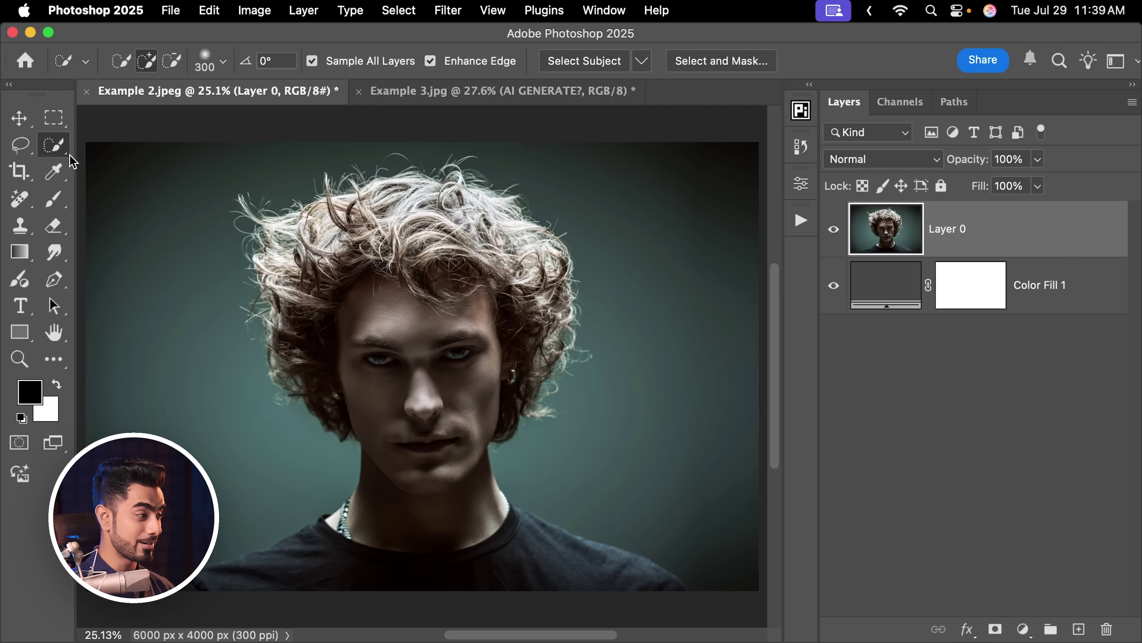
right_click(62, 153)
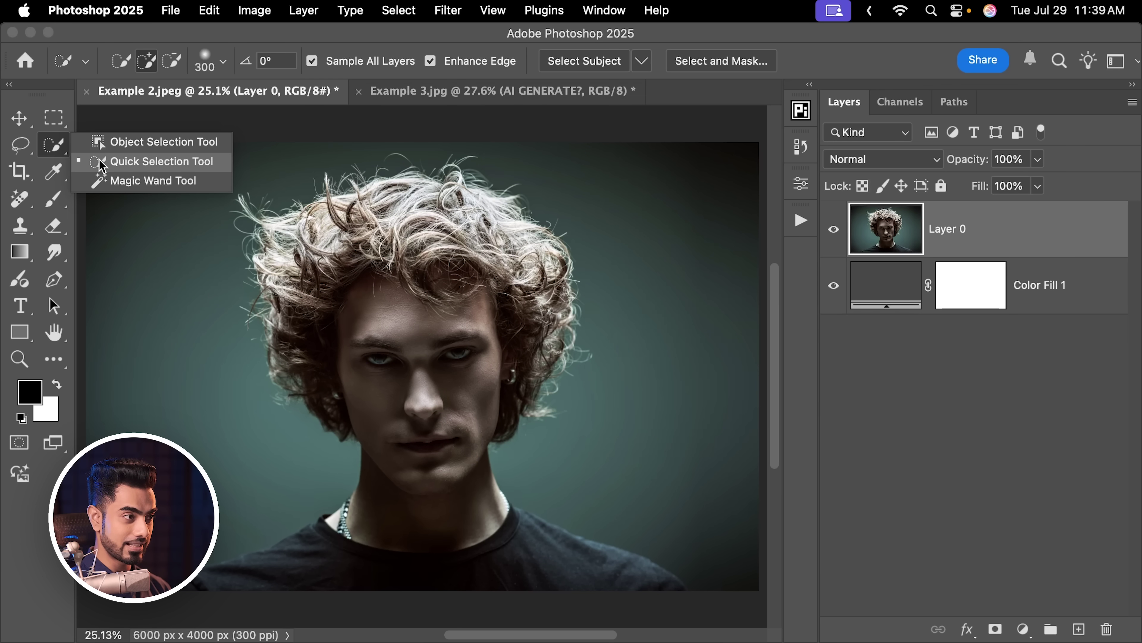
click(113, 158)
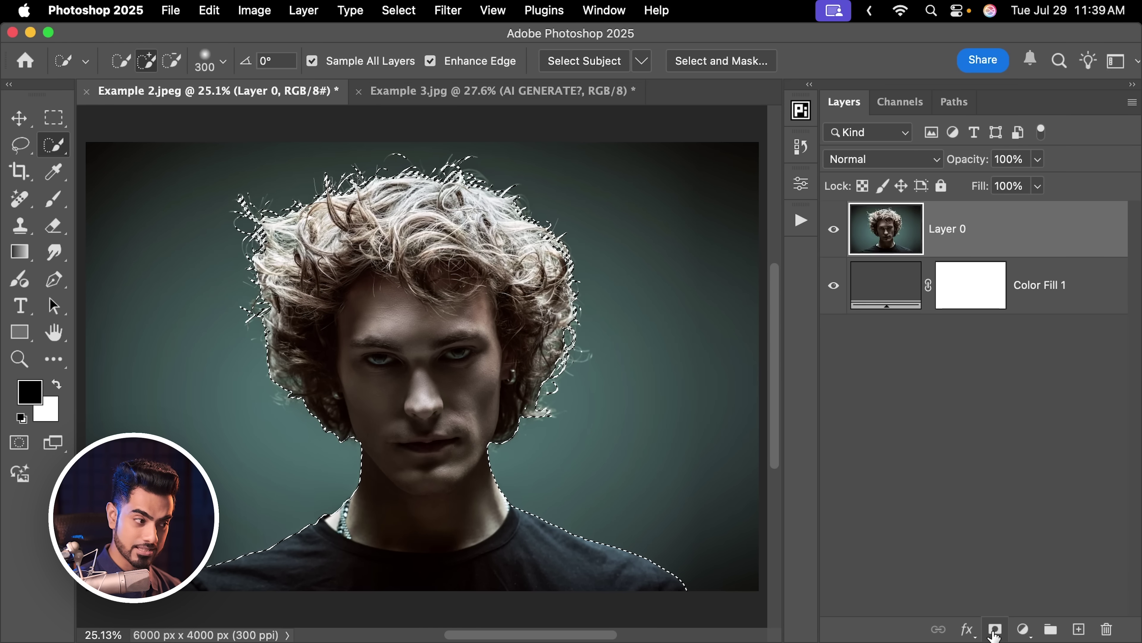
click(995, 630)
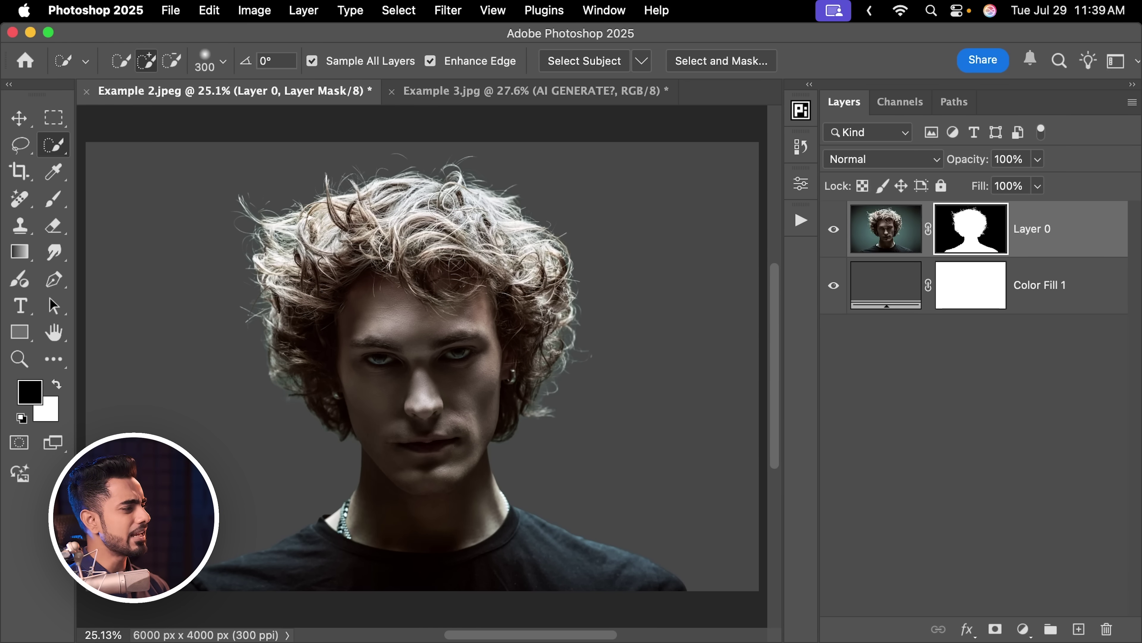
Examine the masked hair edges on both sides and across the top of the man's head for leftover background colour
click(19, 121)
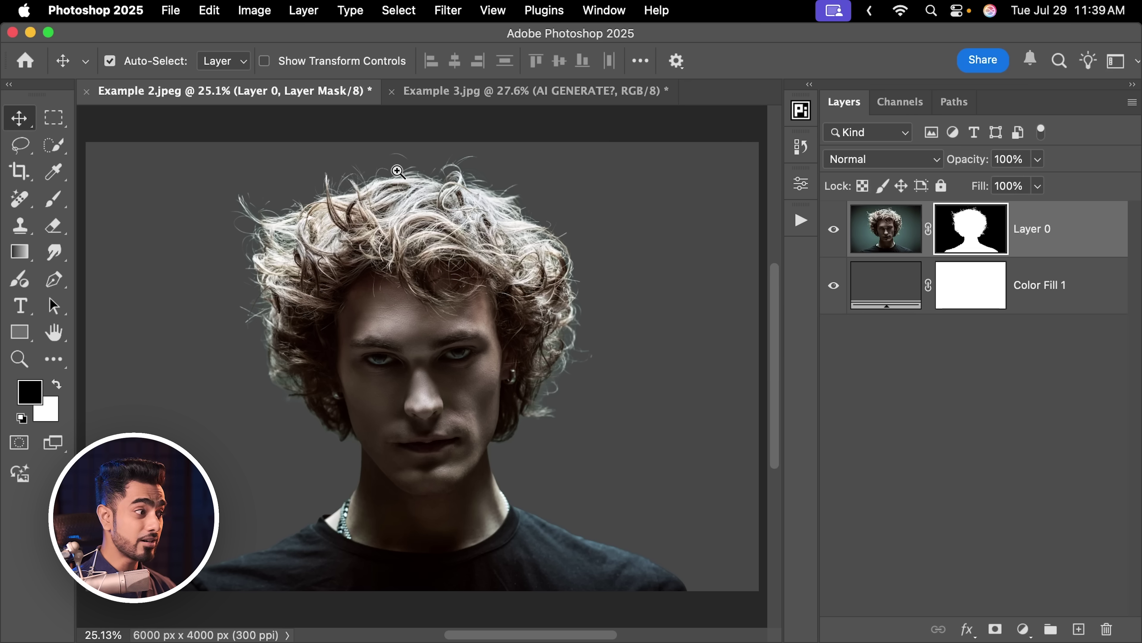
drag(311, 208, 400, 208)
drag(227, 486, 219, 324)
drag(517, 360, 390, 266)
drag(511, 448, 450, 236)
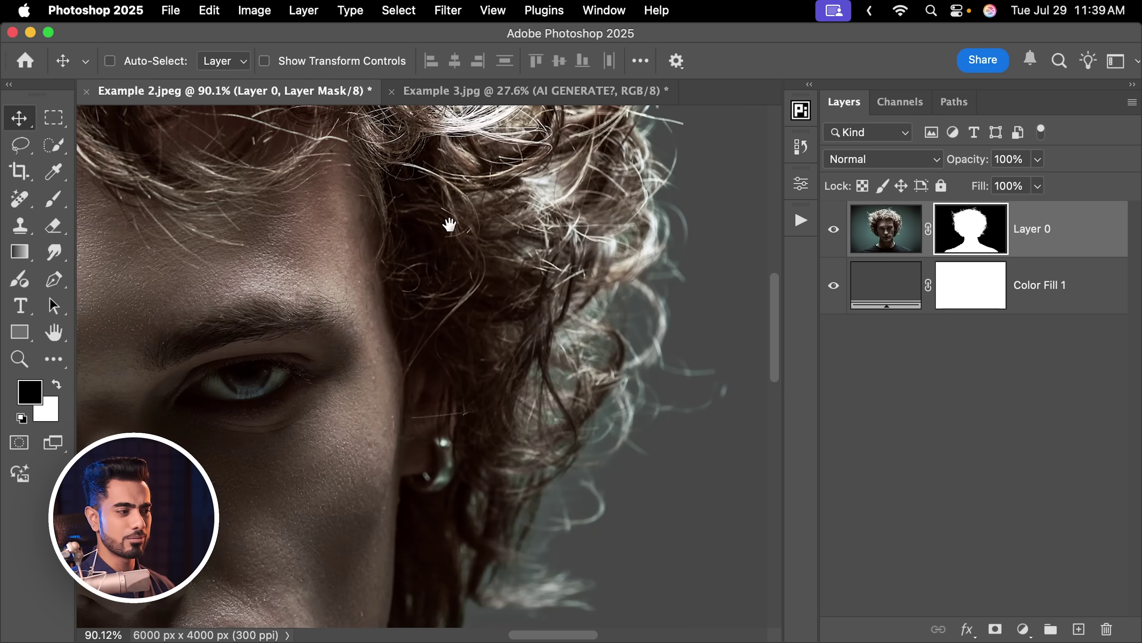
scroll(450, 235, down, 5)
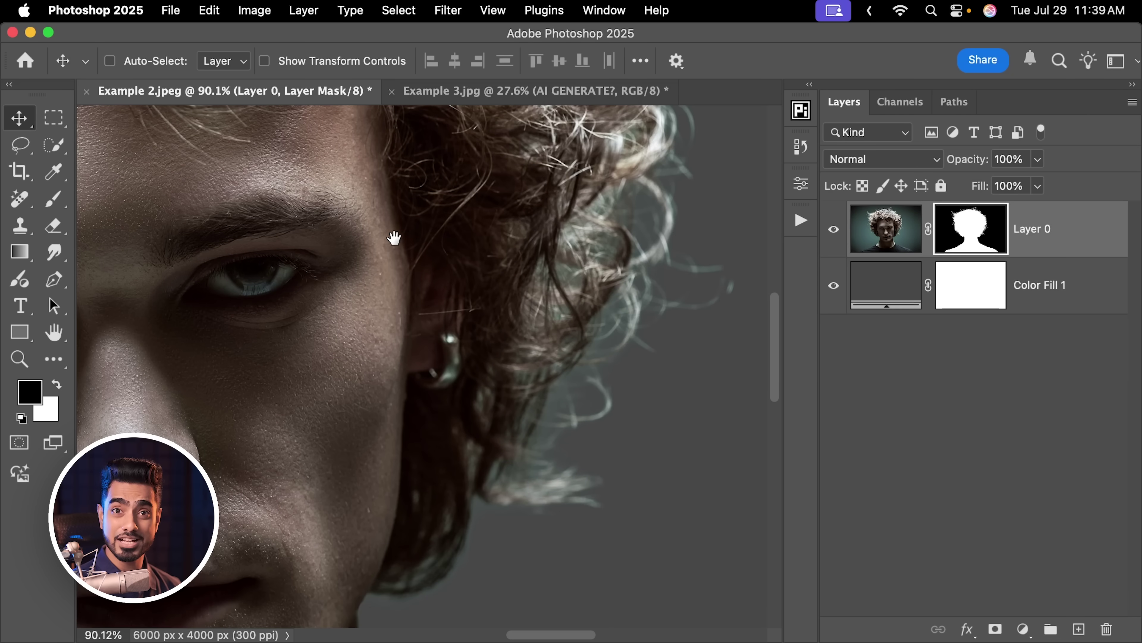
scroll(387, 232, up, 15)
scroll(388, 232, left, 3)
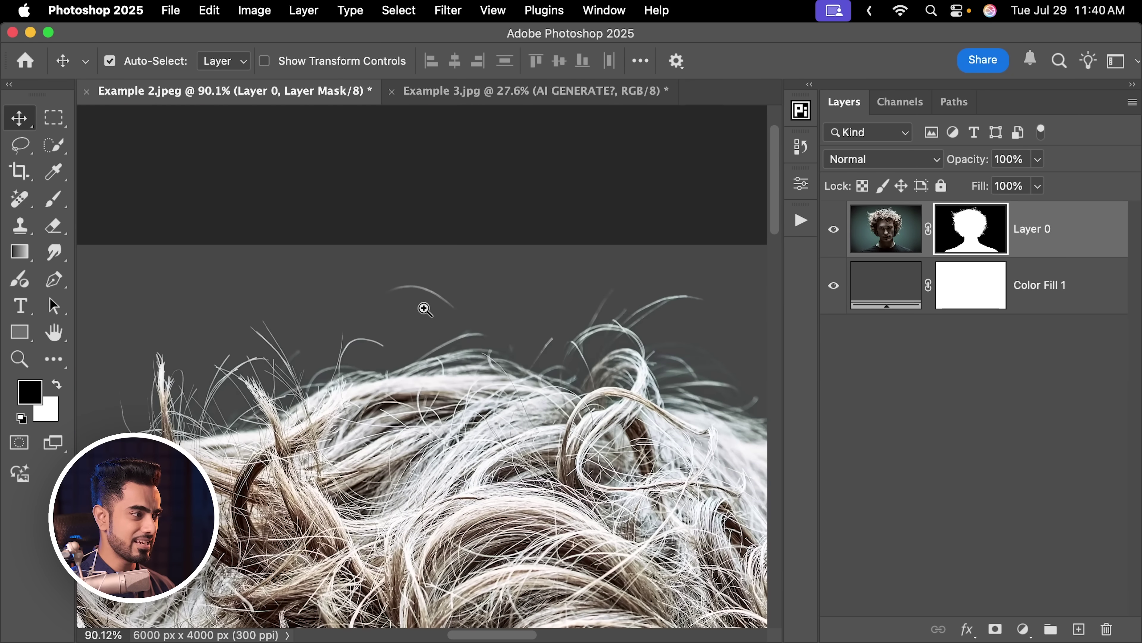
Paint black on Layer 0's mask with a size 90 brush to remove the detached stray hair above the head
scroll(426, 309, up, 5)
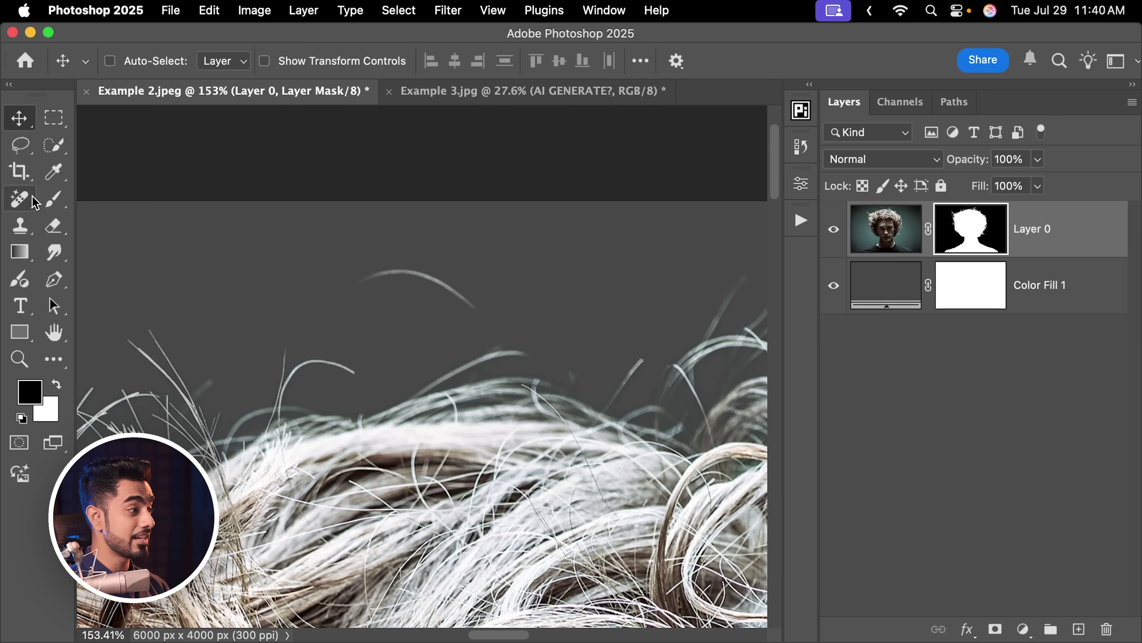
click(40, 201)
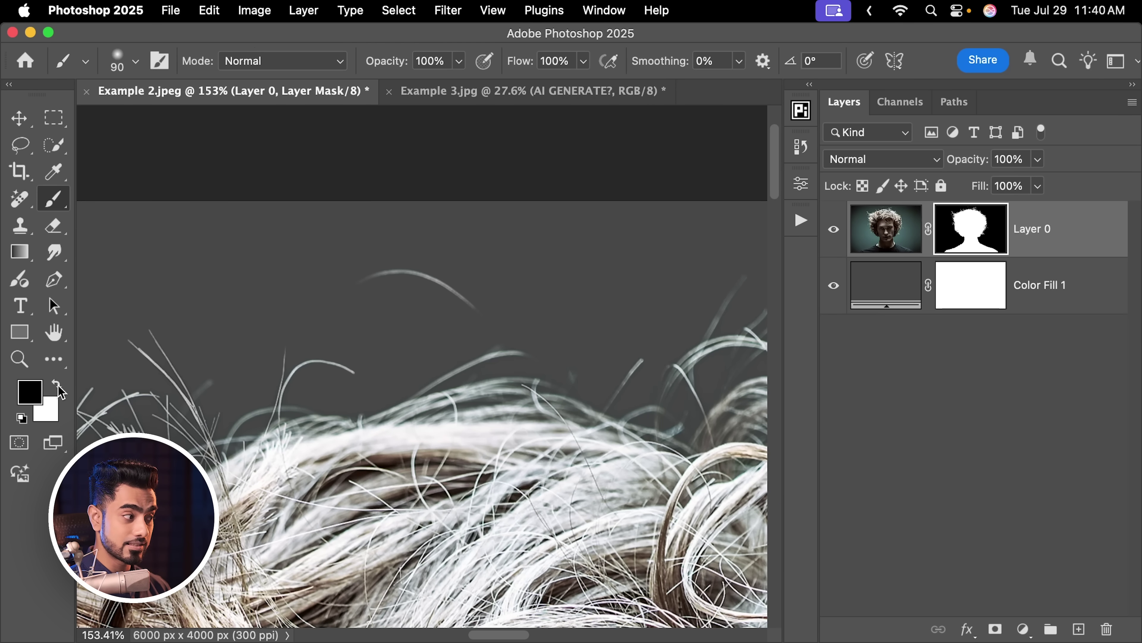
key(bracketleft)
key(bracketleft)
key(bracketleft)
key(bracketleft)
key(bracketleft)
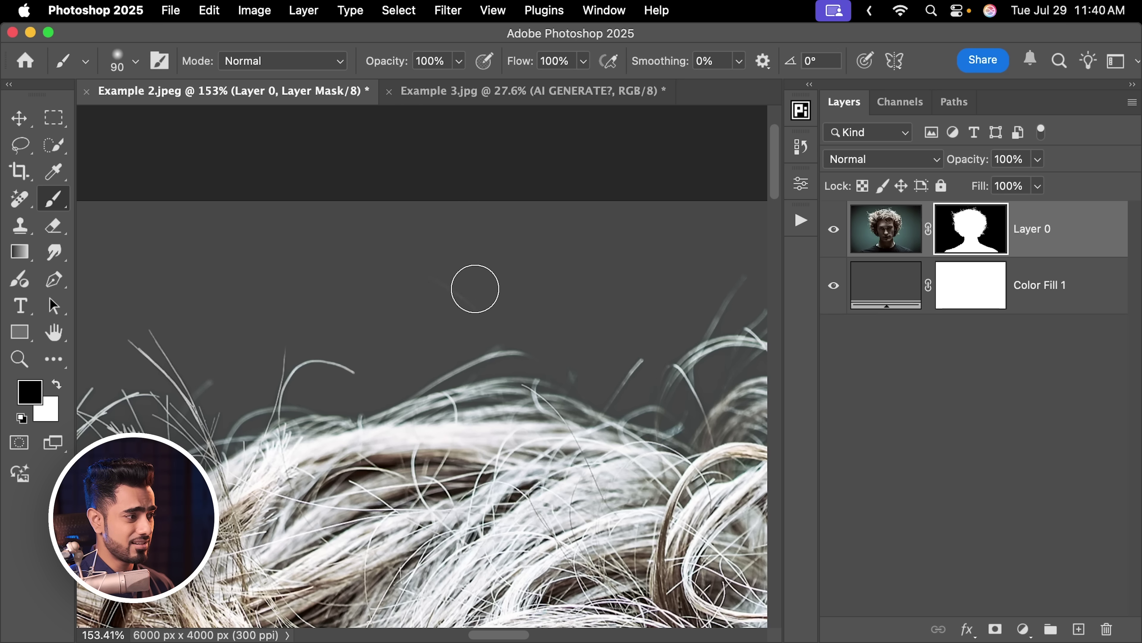
key(super+0)
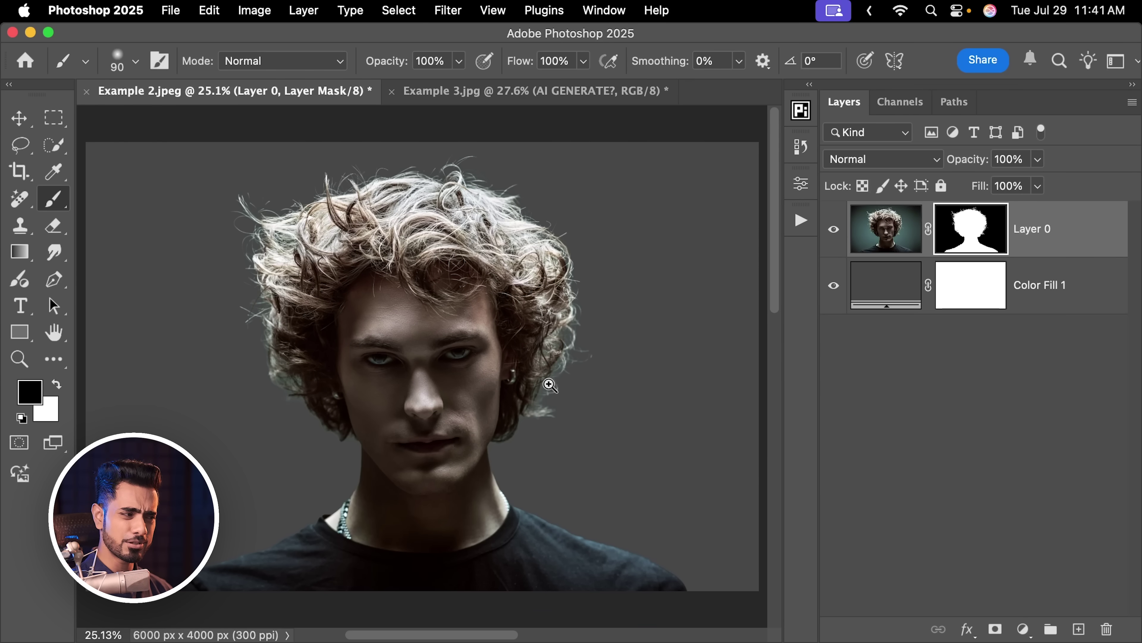
Add a Hue/Saturation adjustment layer above the masked man and clip it to Layer 0
drag(550, 385, 622, 357)
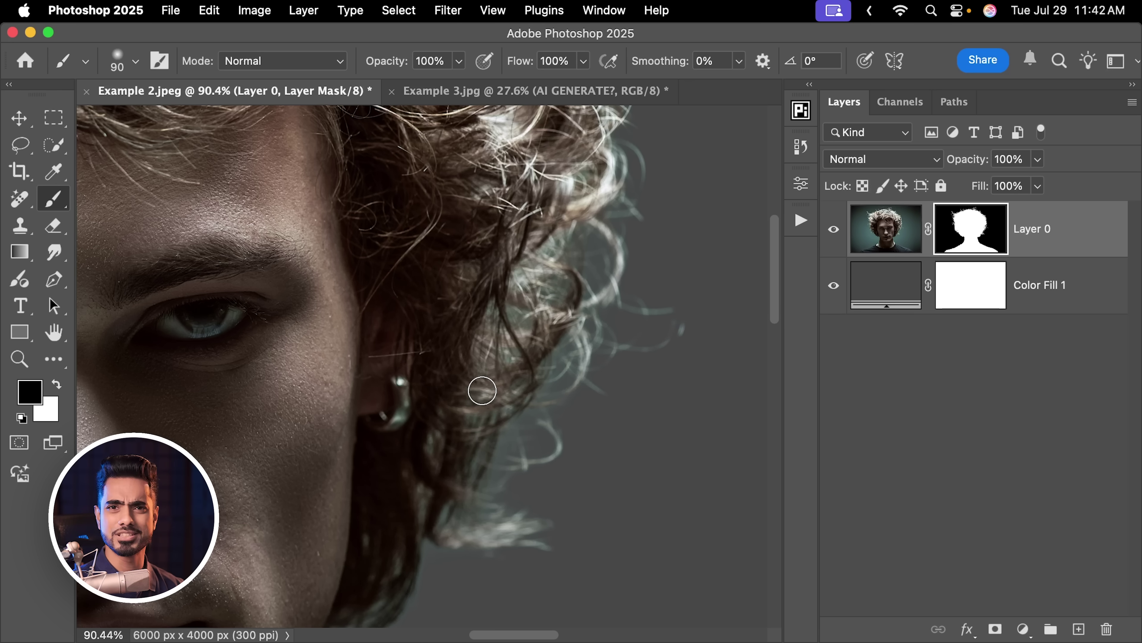
mouse_move(482, 390)
mouse_down()
mouse_move(520, 373)
mouse_move(515, 336)
mouse_up()
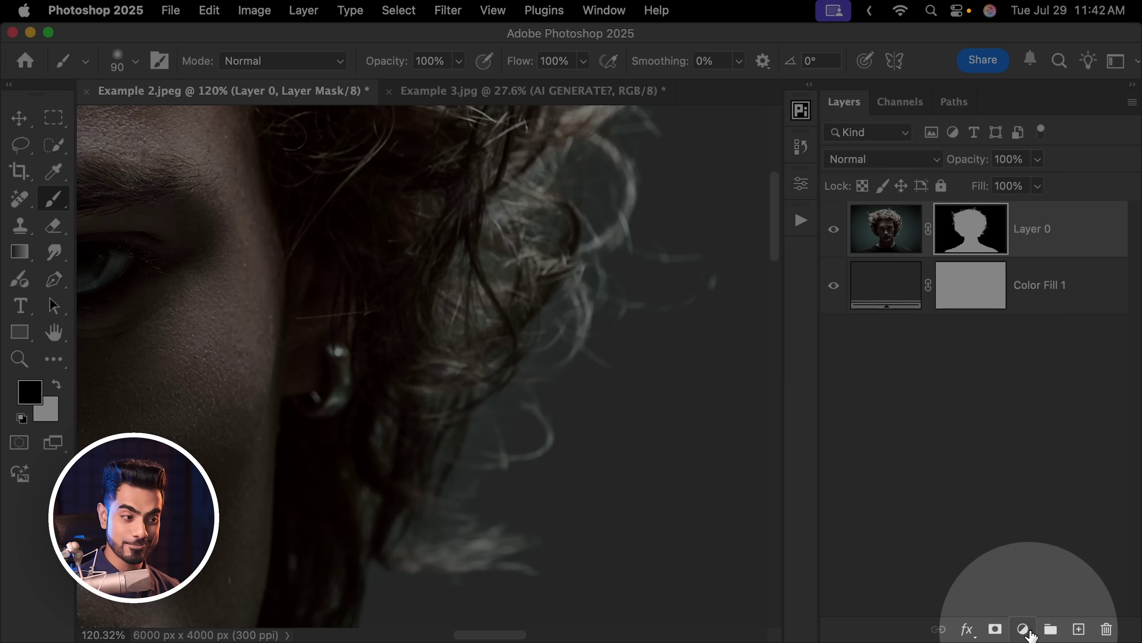
click(1024, 630)
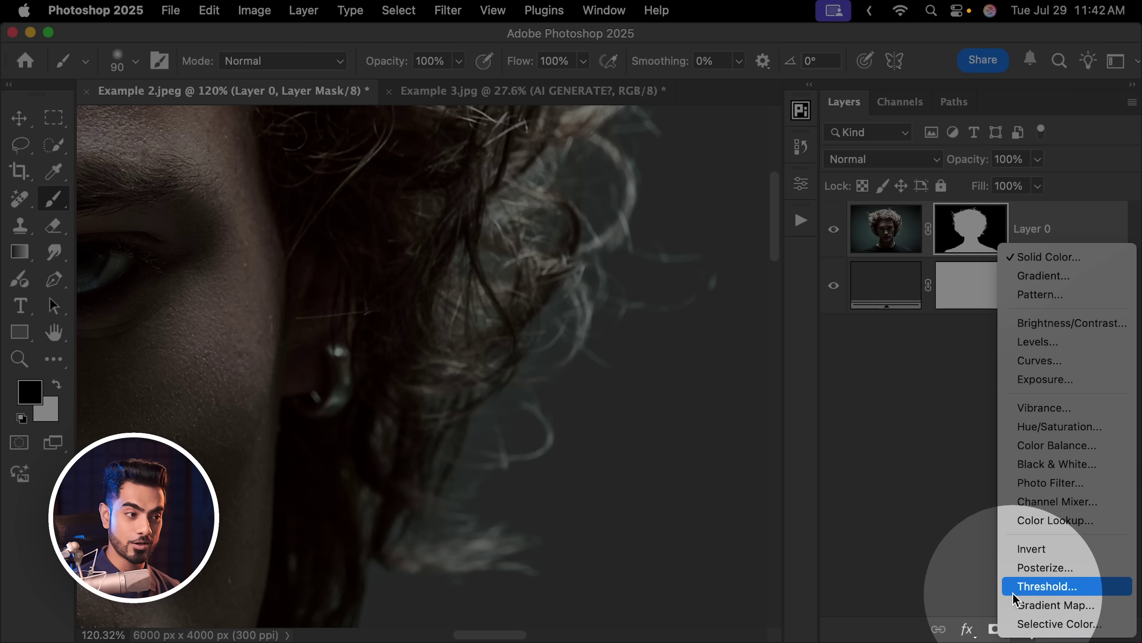
click(1029, 432)
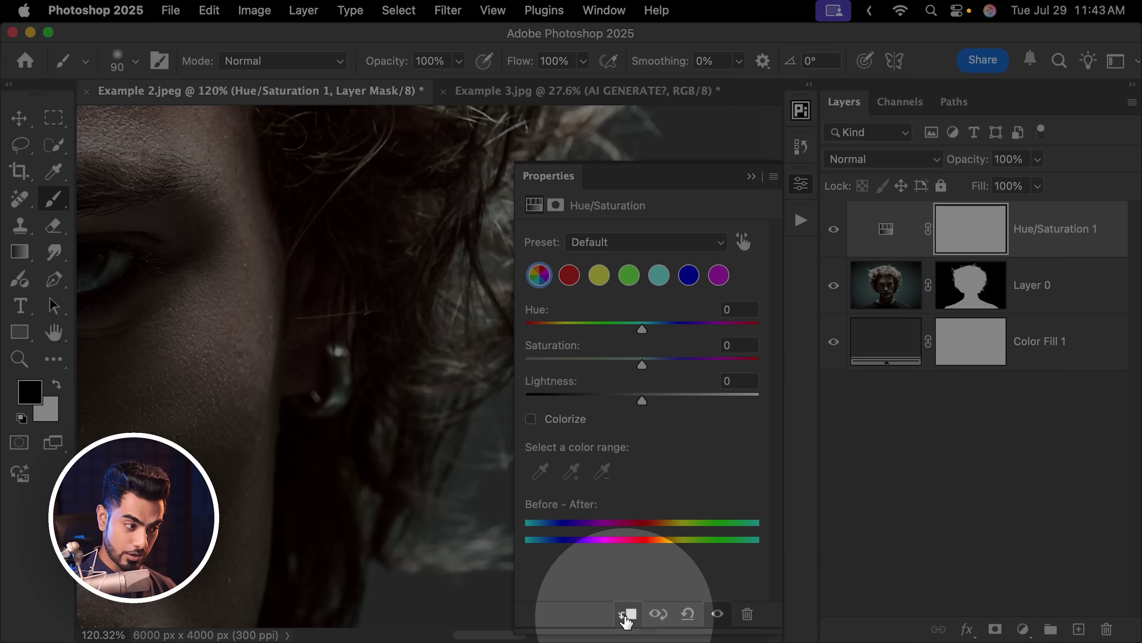
click(628, 615)
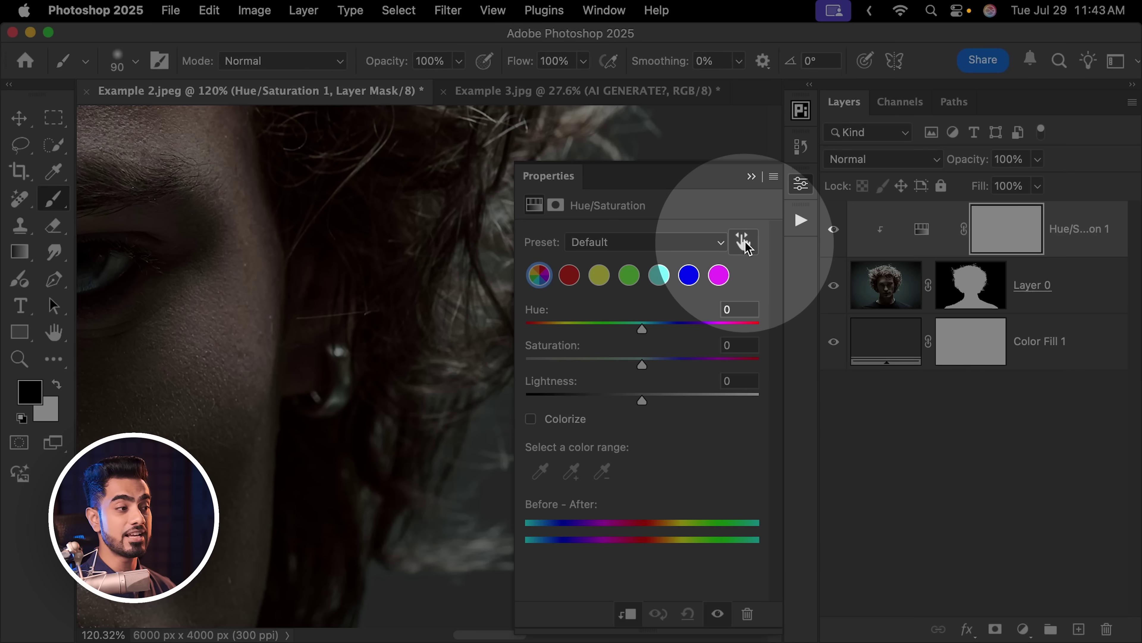
Sample the teal fringe among the curls beside the man's ear to target the Hue/Saturation layer's cyan range
click(743, 243)
scroll(460, 408, down, 2)
scroll(461, 409, right, 2)
scroll(460, 409, right, 2)
scroll(342, 440, up, 5)
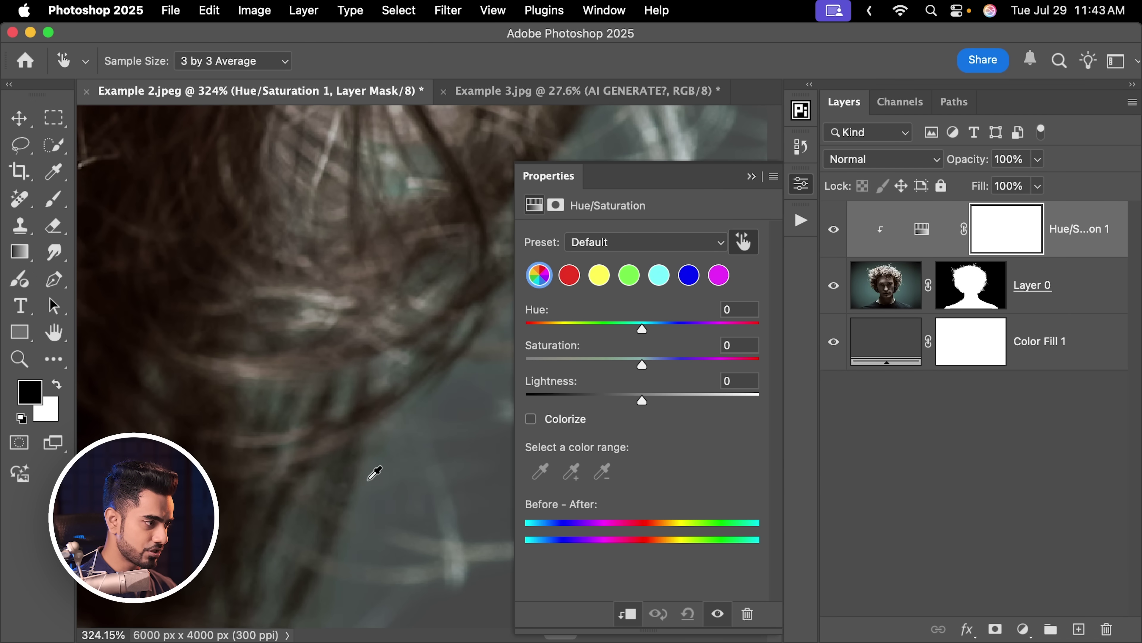
click(369, 479)
scroll(391, 318, down, 4)
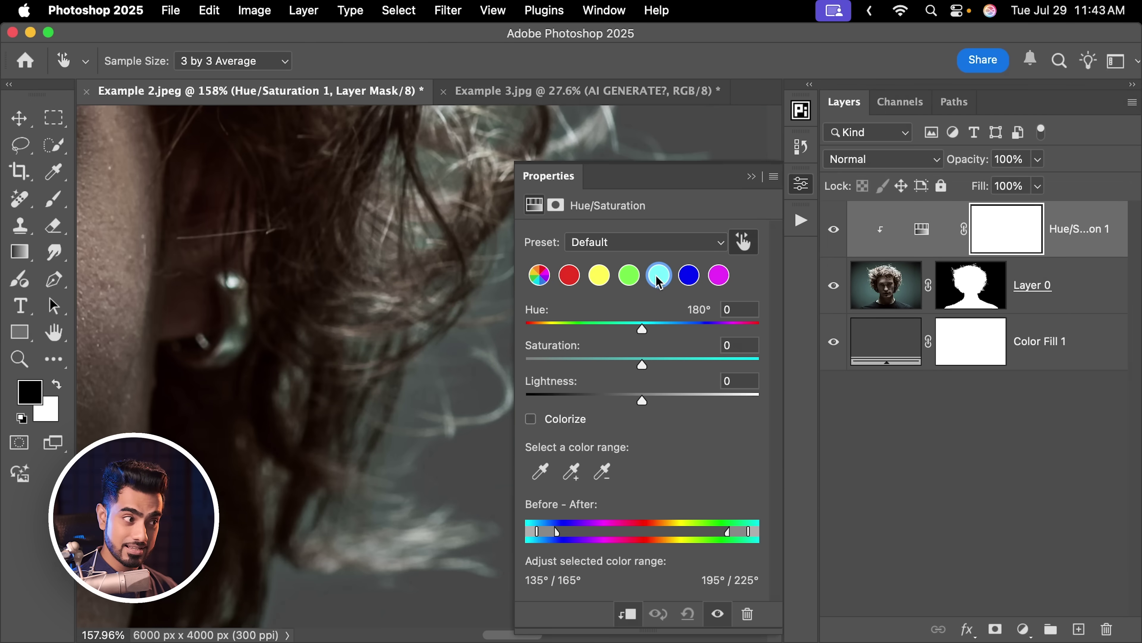
scroll(335, 341, down, 2)
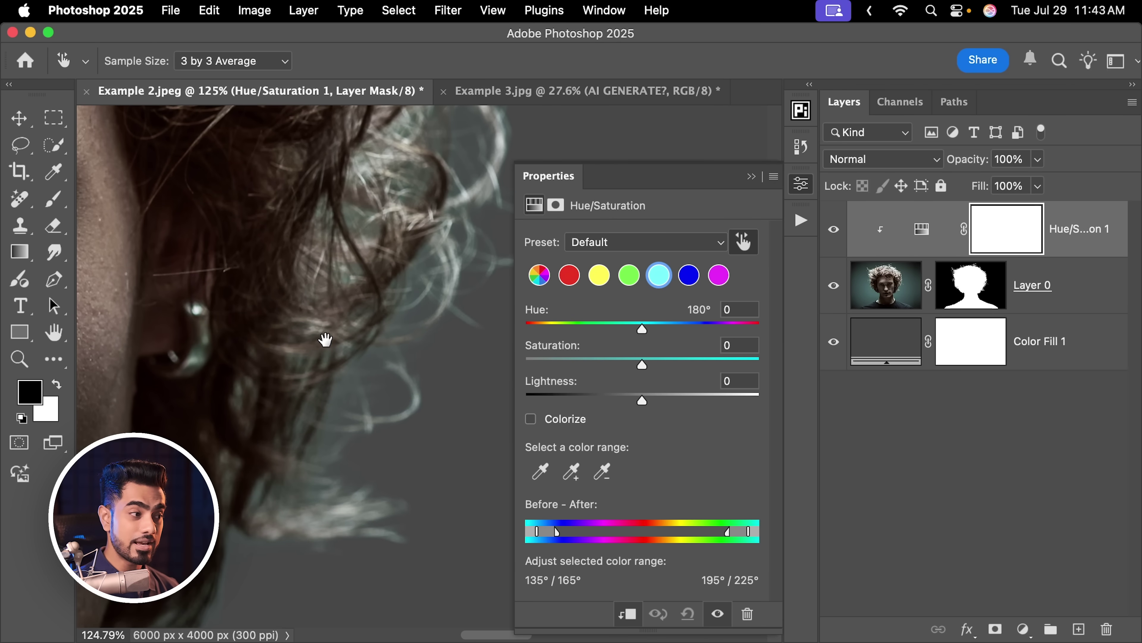
Exaggerate the cyan range with Hue +180 and Saturation +100 and widen its color range to start at 33° / 83°
drag(666, 335, 721, 326)
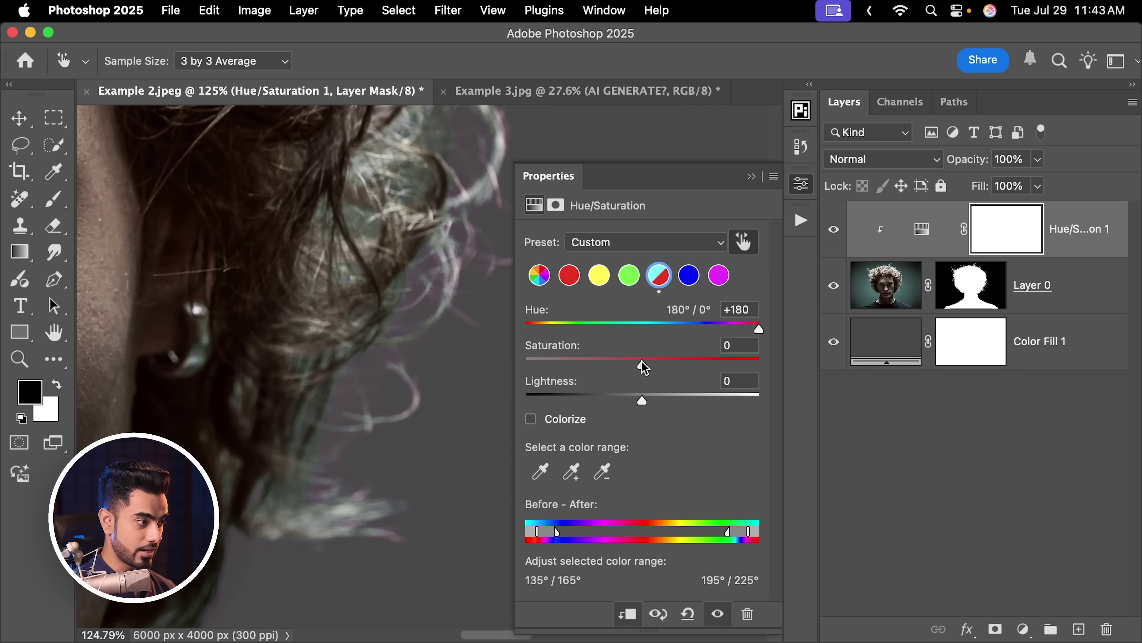
drag(643, 364, 786, 363)
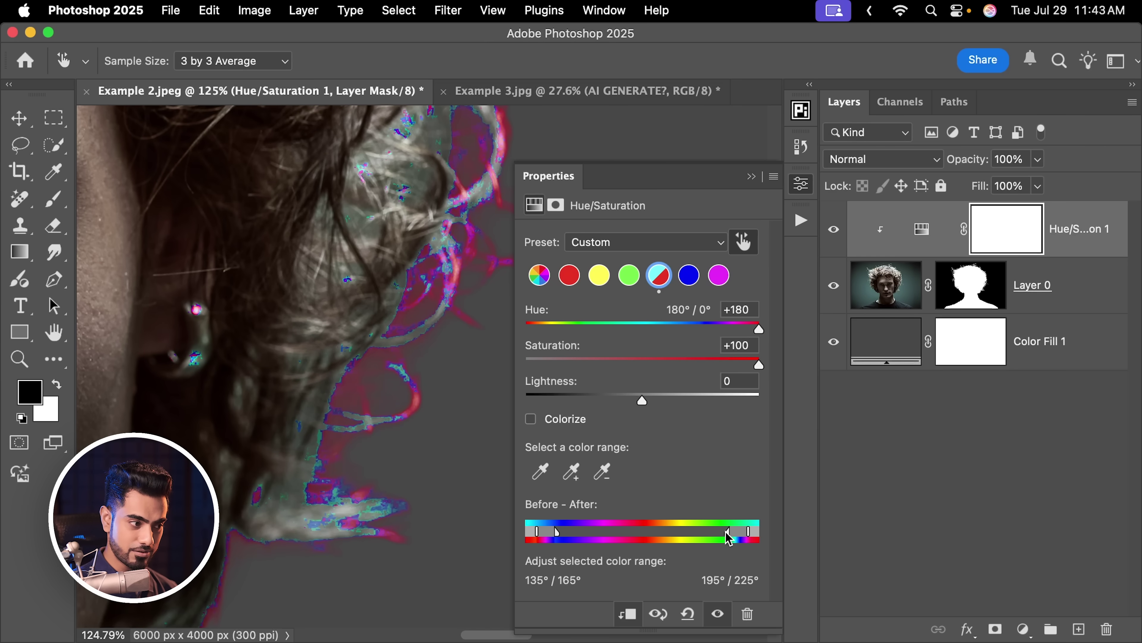
drag(728, 534, 677, 537)
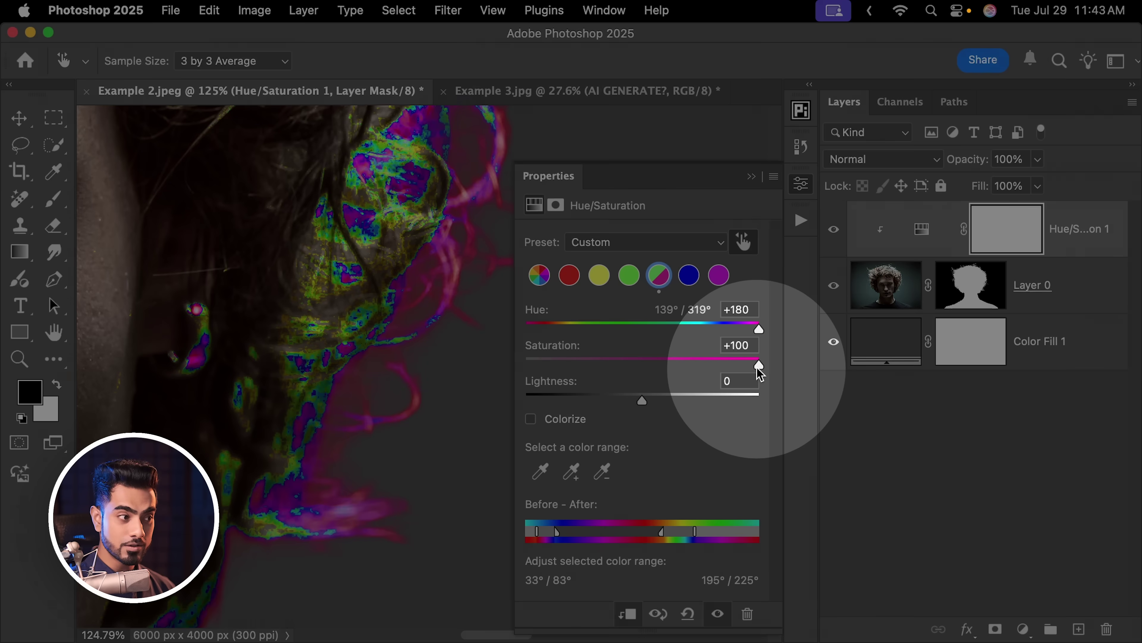
Reset the selected color range's hue to 0 and lower its saturation to -100 to neutralise the teal fringe
double_click(758, 365)
double_click(758, 331)
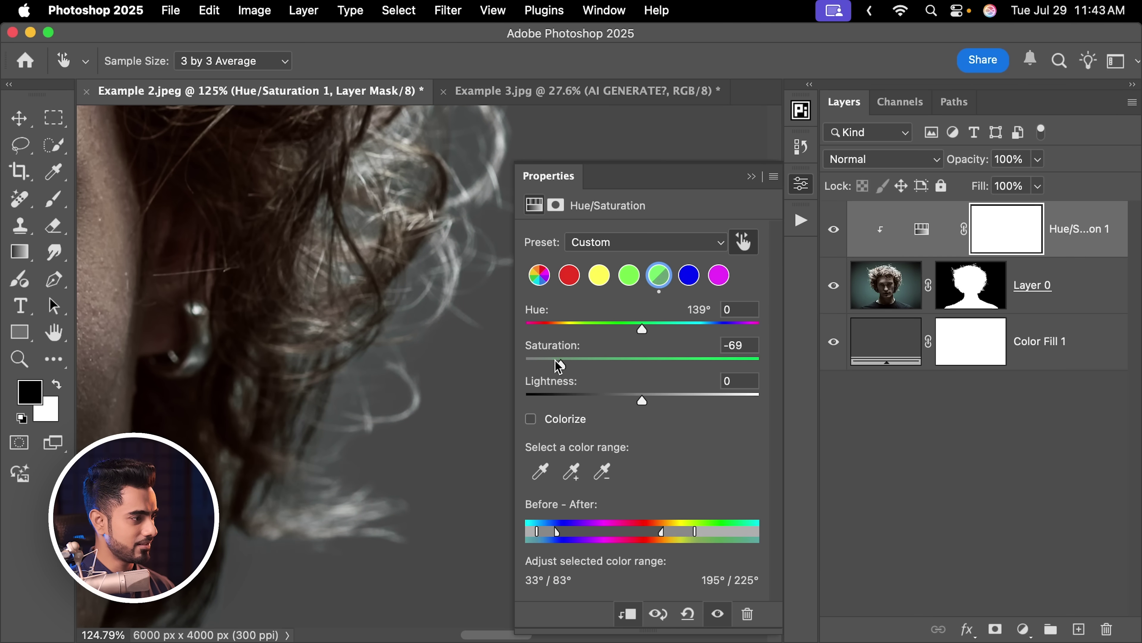
drag(395, 271, 344, 284)
drag(358, 290, 584, 333)
drag(280, 342, 395, 378)
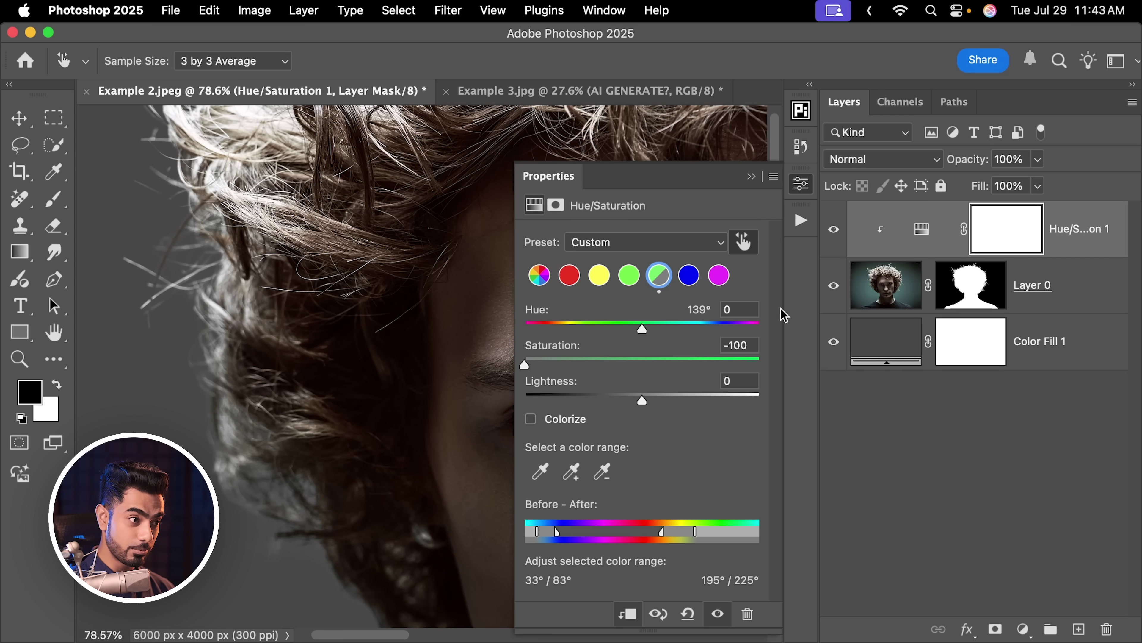
Compare the hair edges on both sides of the man's head with the Hue/Saturation layer hidden and shown
click(835, 234)
key(b)
scroll(275, 316, up, 5)
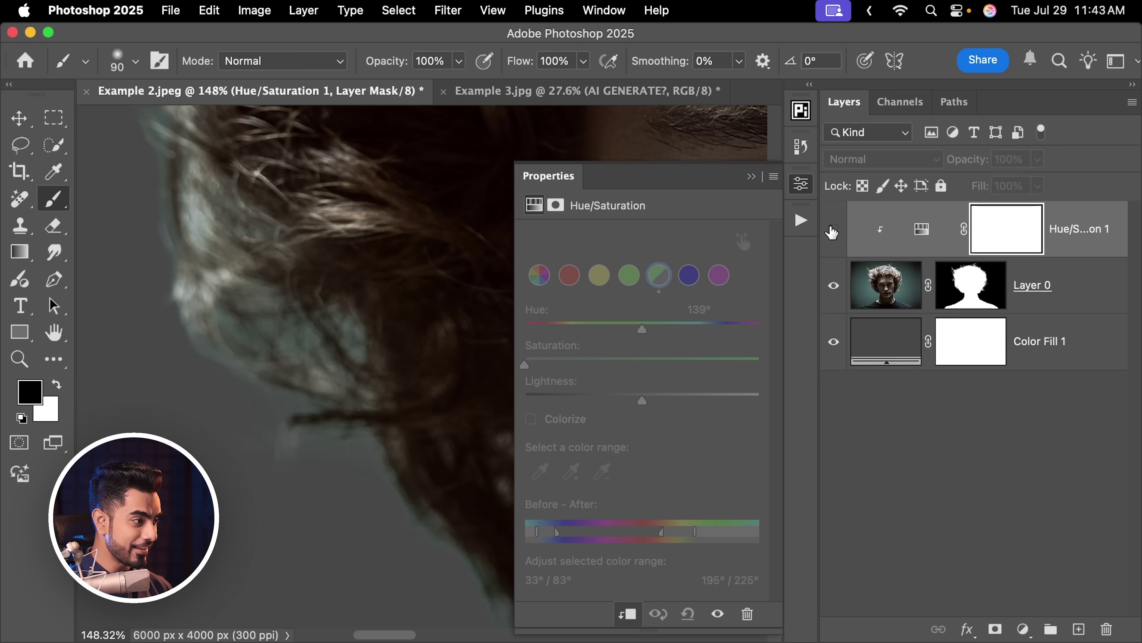
click(833, 229)
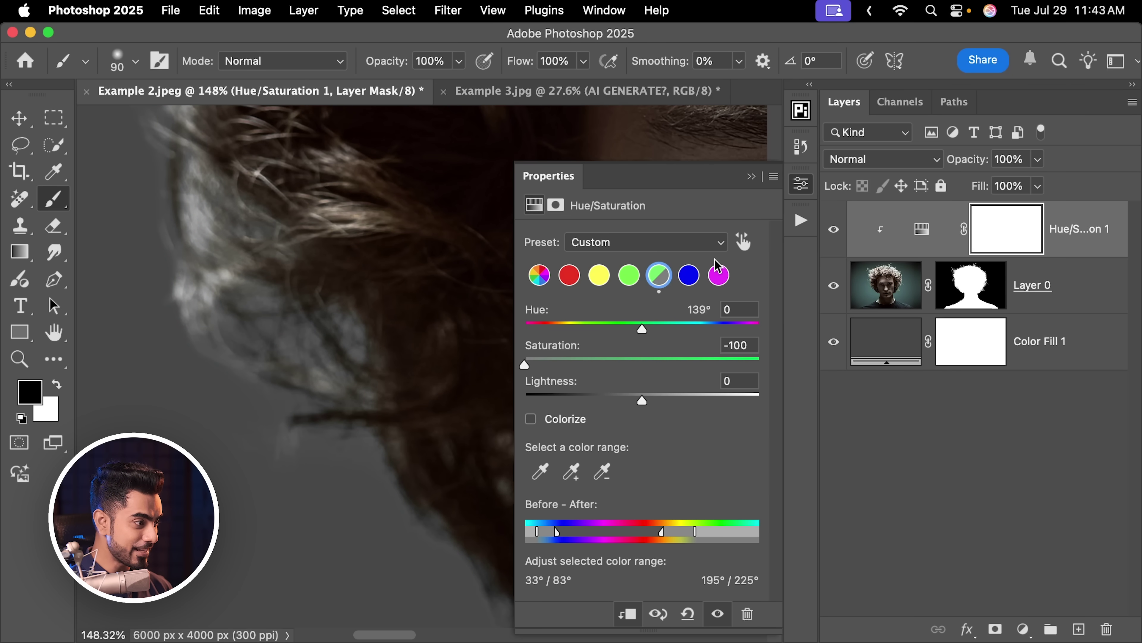
scroll(275, 347, down, 5)
drag(386, 348, 357, 352)
scroll(459, 327, up, 5)
click(834, 230)
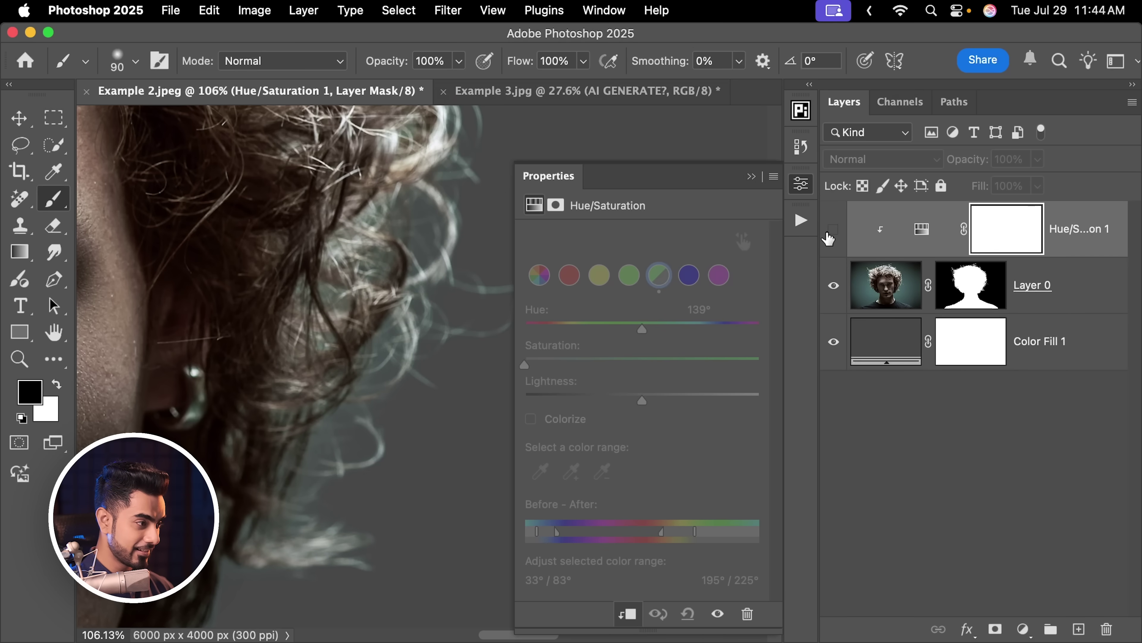
click(832, 232)
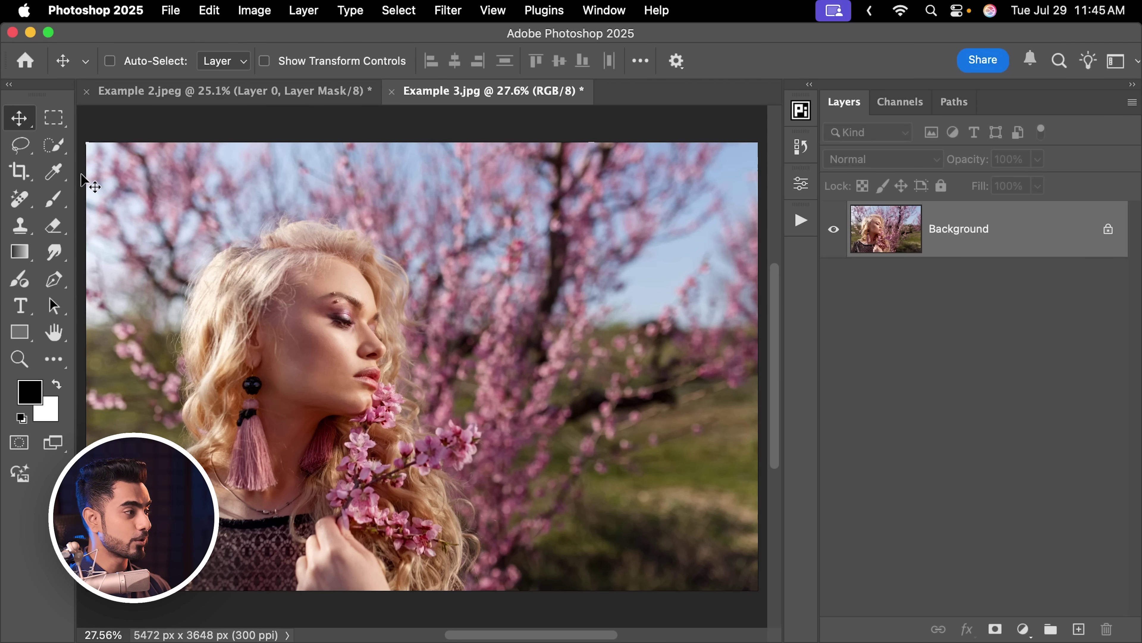
Select the blonde woman in Example 3.jpg with Select Subject and turn the selection into a layer mask
click(61, 147)
click(60, 147)
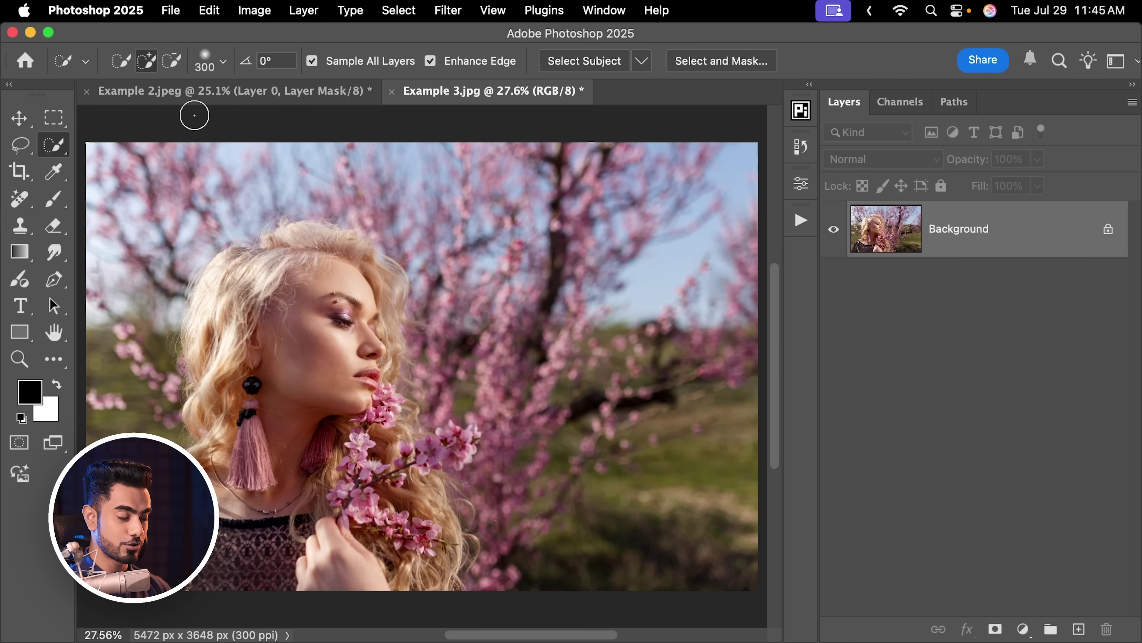
click(590, 68)
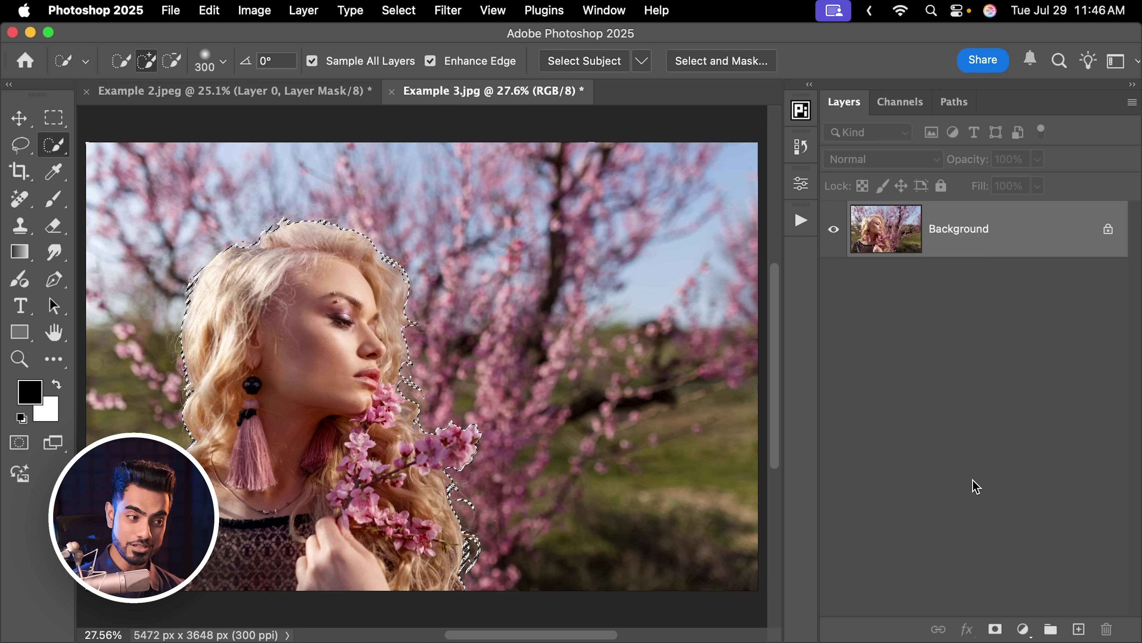
click(996, 629)
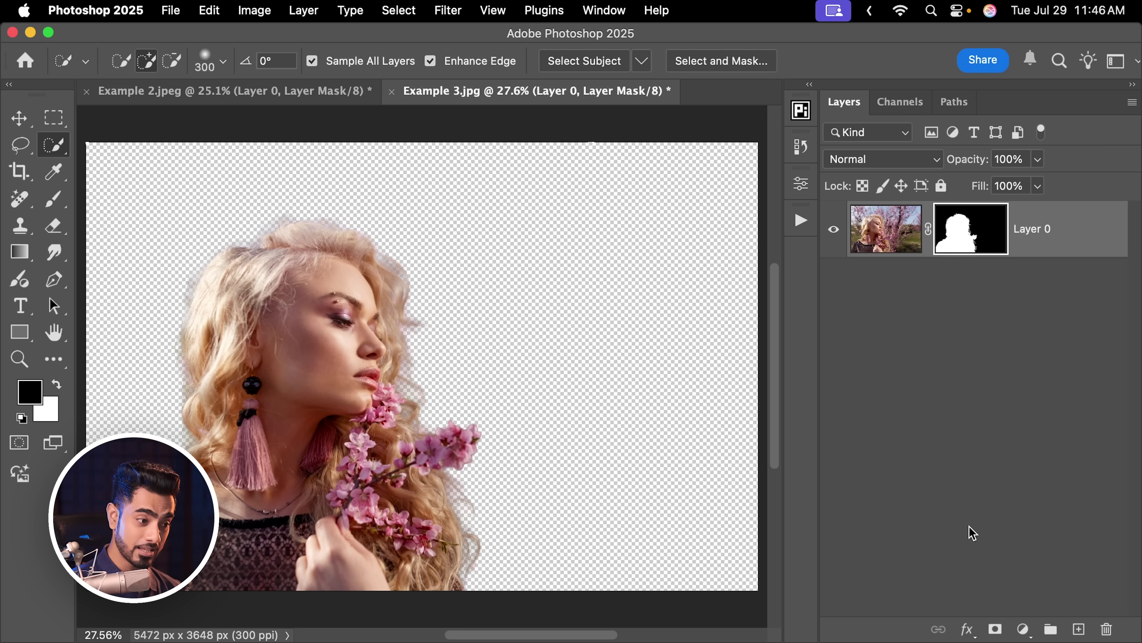
Add a black Solid Color fill layer and move it beneath the masked woman's Layer 0
click(1025, 630)
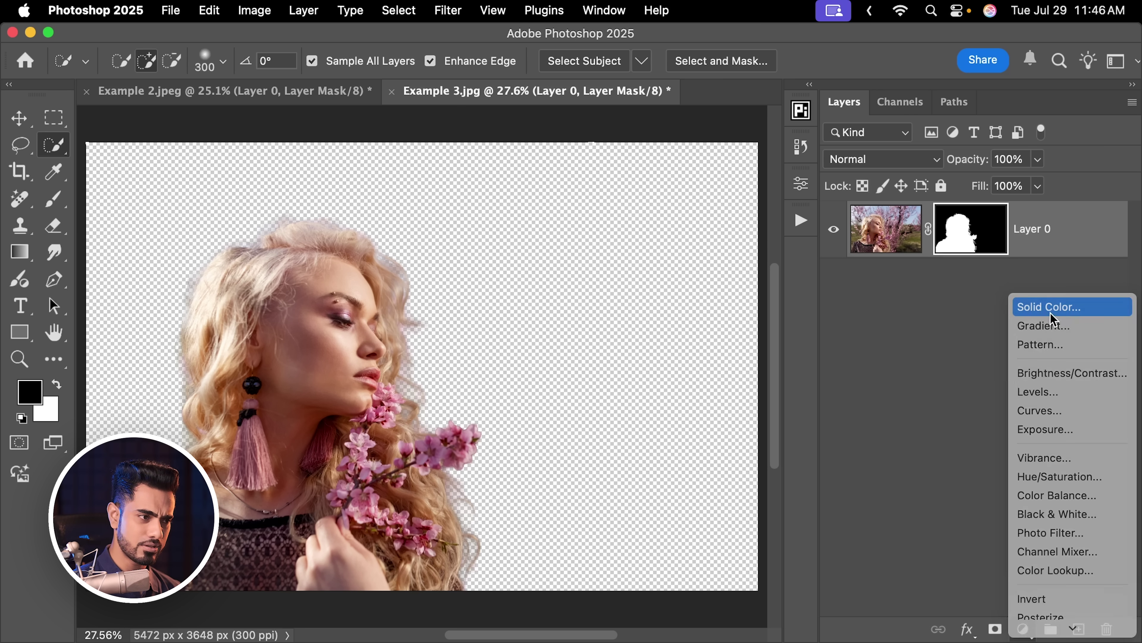
click(1035, 309)
click(1087, 355)
key(w)
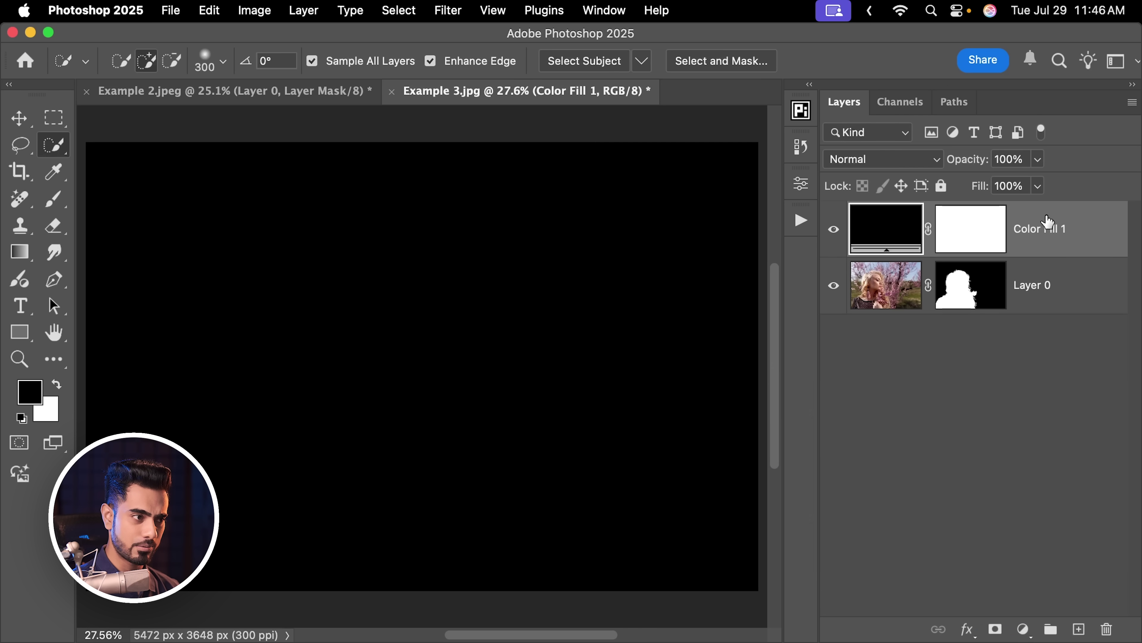
drag(1049, 227, 1051, 365)
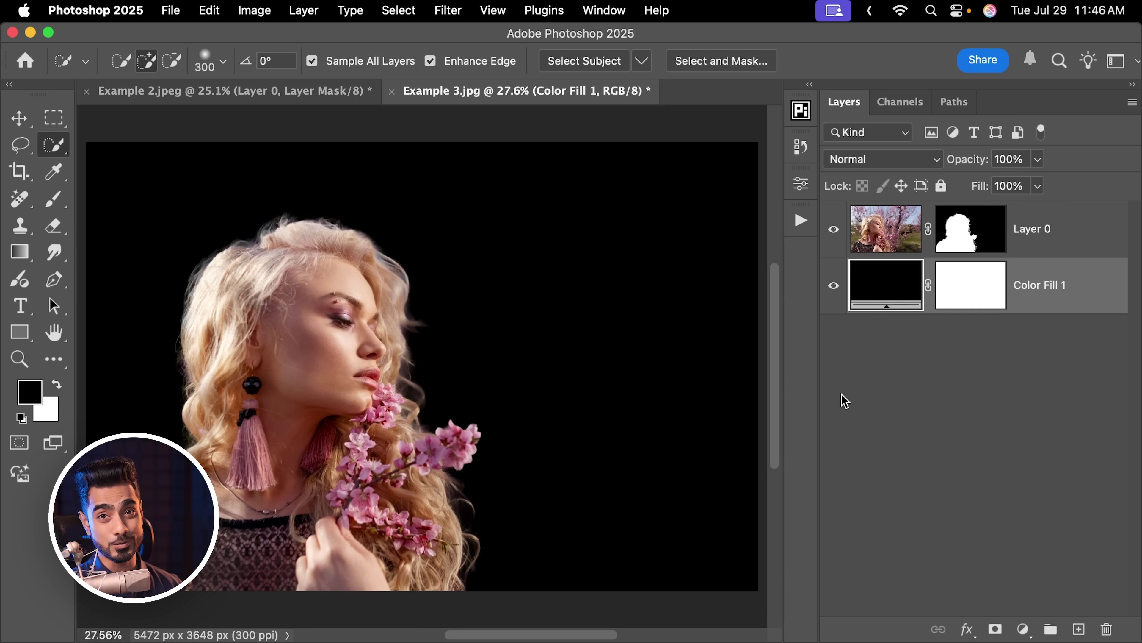
Examine the masked hair edges around the woman's head against the black background
drag(385, 322, 580, 291)
drag(426, 275, 593, 285)
drag(191, 291, 436, 351)
drag(433, 196, 485, 202)
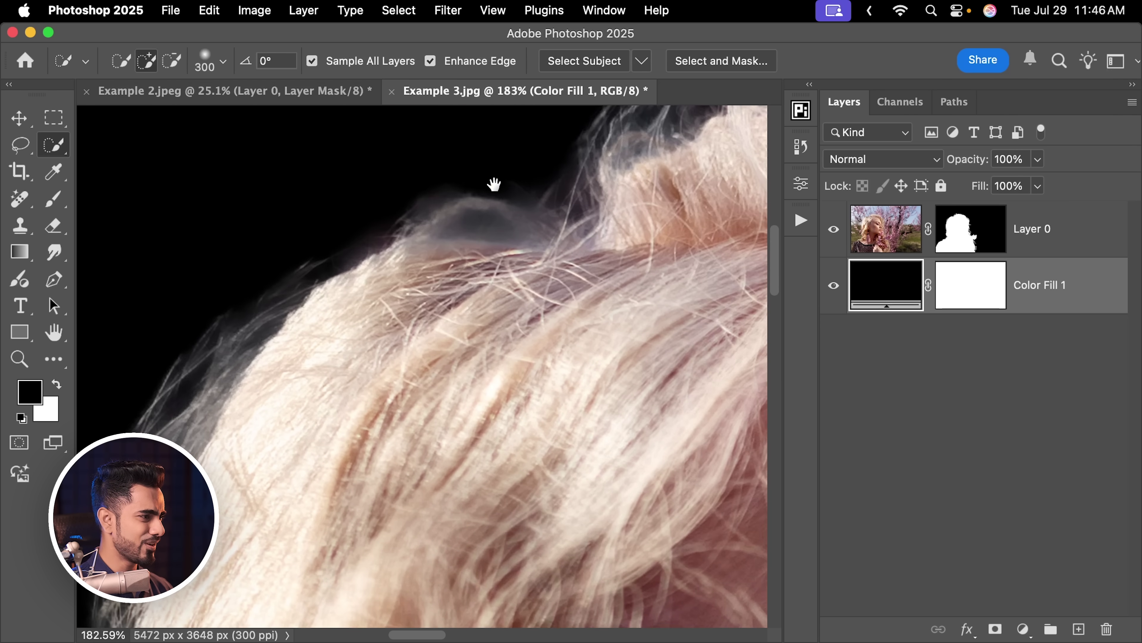
drag(337, 360, 453, 225)
scroll(426, 314, down, 3)
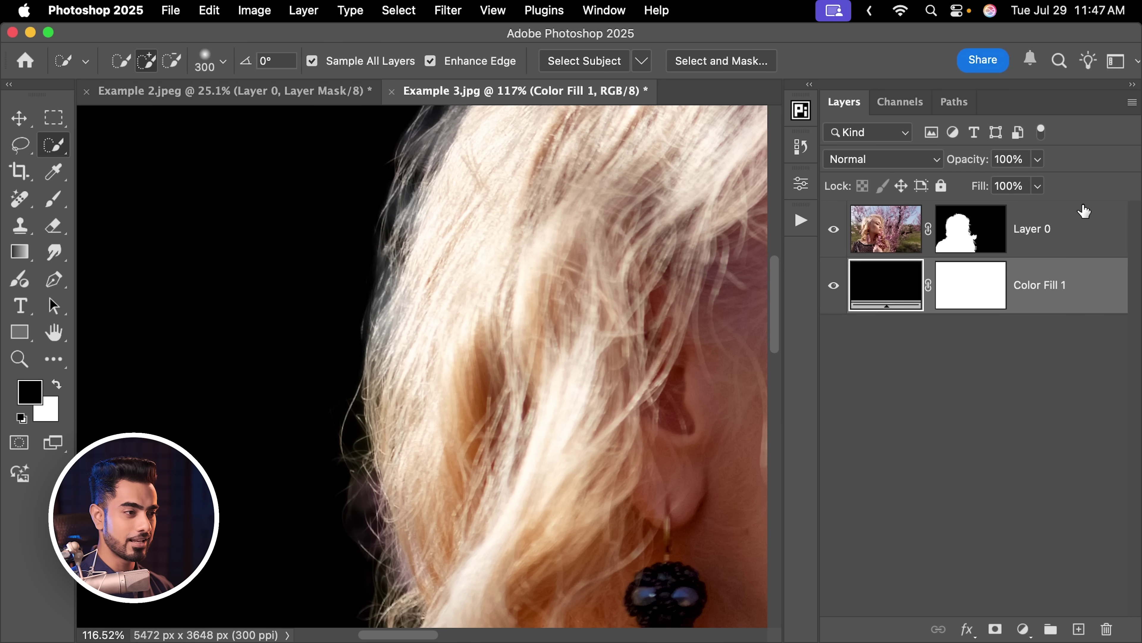
Lasso a band on Layer 0 that follows the outer edge of the woman's hair around her head
click(1073, 246)
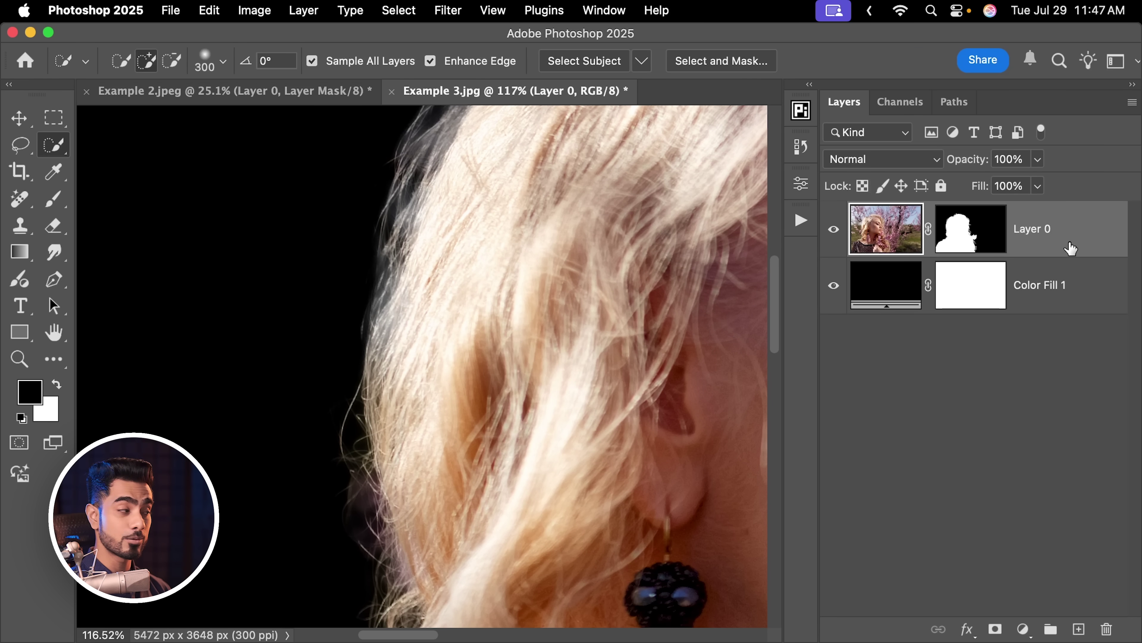
click(23, 153)
drag(357, 320, 315, 436)
drag(342, 424, 367, 338)
mouse_move(408, 492)
mouse_down()
mouse_move(370, 292)
mouse_move(582, 194)
mouse_move(630, 441)
mouse_move(707, 163)
mouse_move(286, 240)
mouse_move(338, 598)
mouse_up()
key(super+0)
Show the Contextual Task Bar and place it over the lower part of the woman's photo
right_click(465, 611)
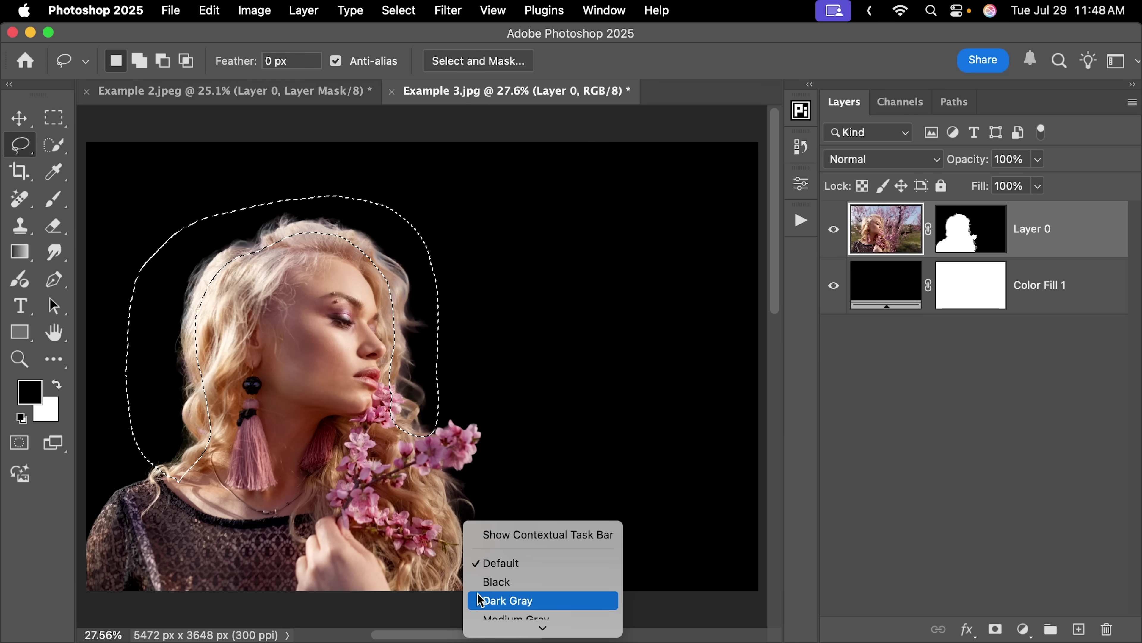
click(561, 536)
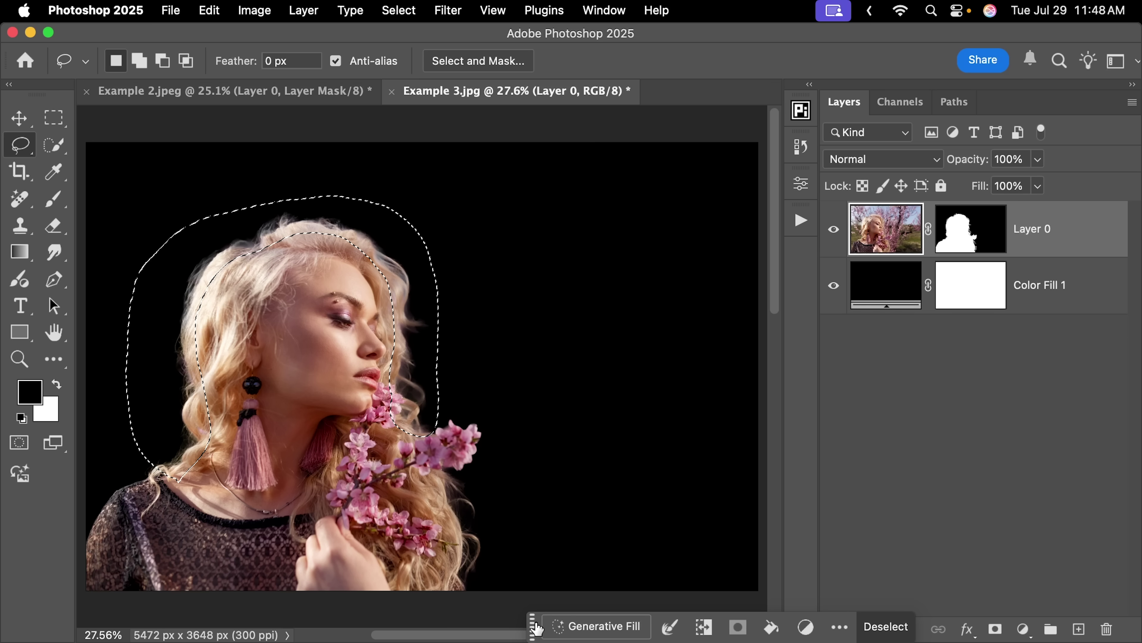
drag(532, 630, 366, 526)
Run Generative Fill on the selected hair band with the prompt "Hair"
click(418, 525)
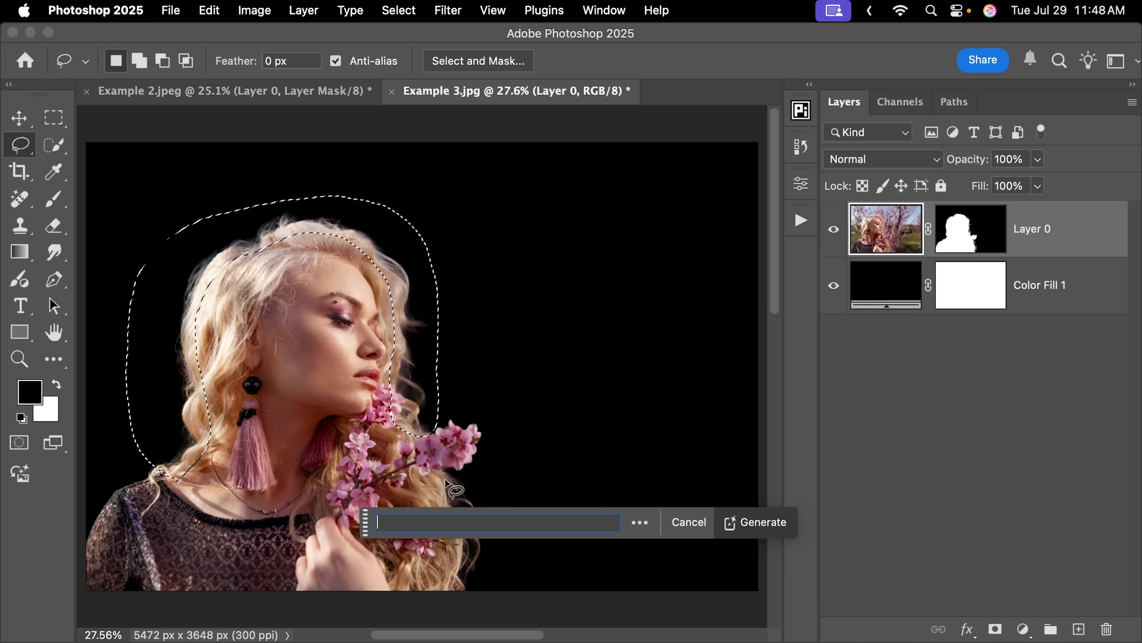
text(Hair)
key(Return)
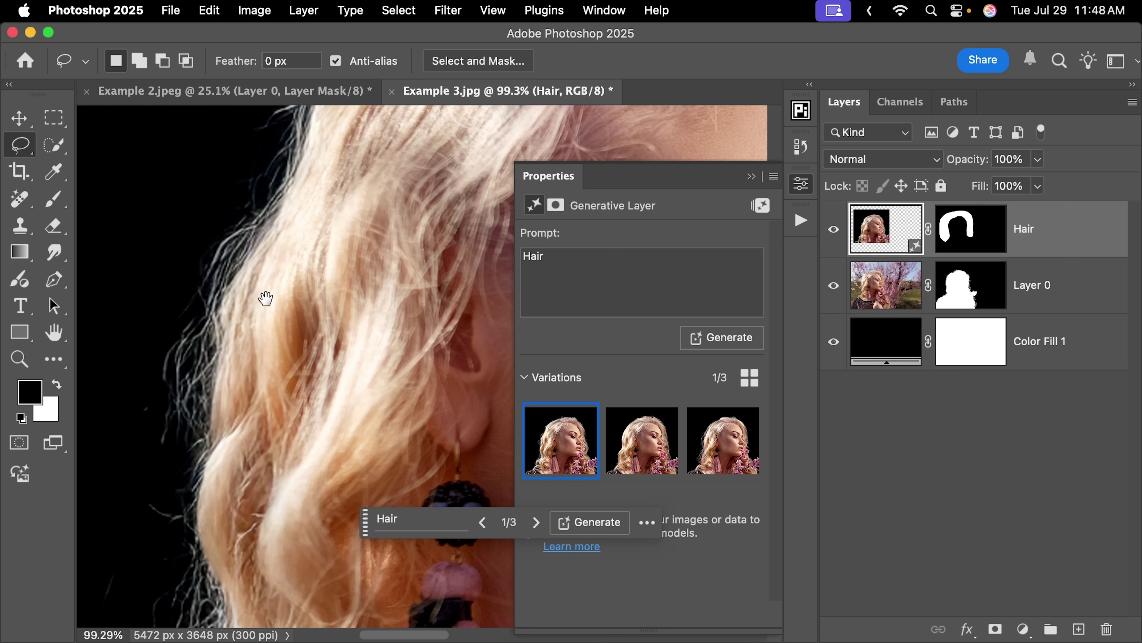
mouse_move(265, 299)
mouse_down()
mouse_move(309, 258)
mouse_move(249, 292)
mouse_up()
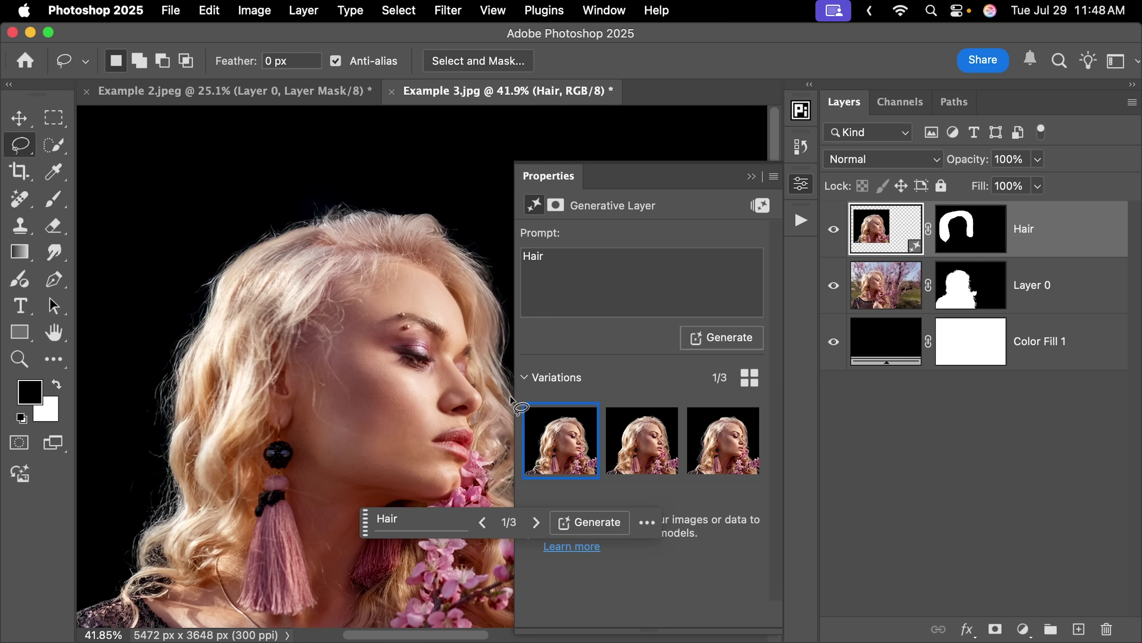
Pick the third generated hair variation, check its strands up close, and enhance its detail
click(646, 448)
click(712, 449)
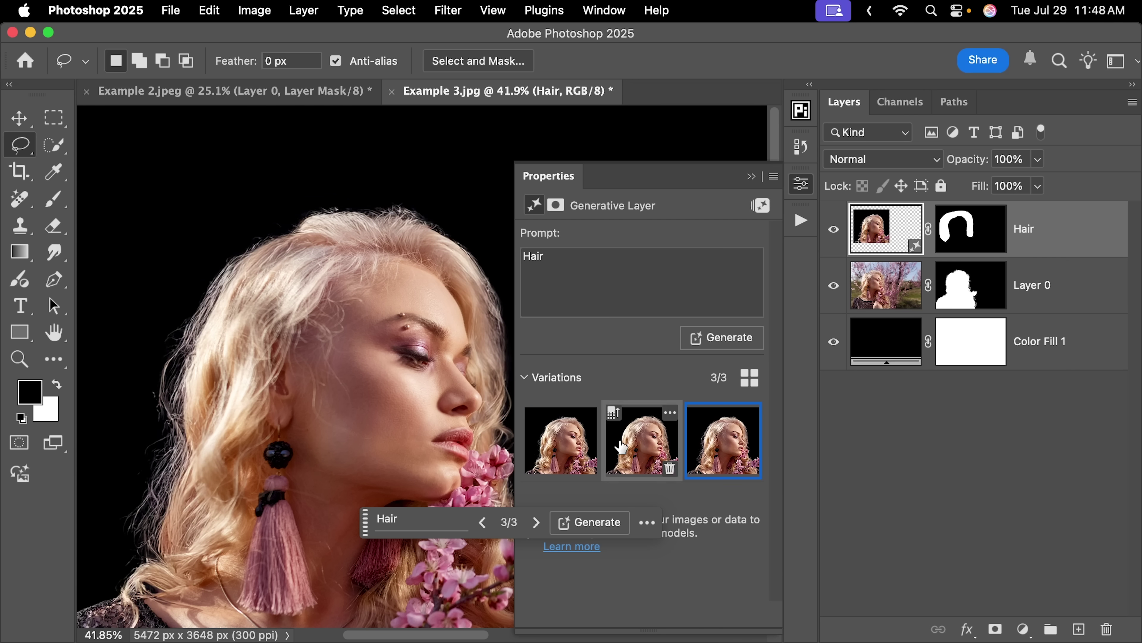
drag(168, 481, 348, 365)
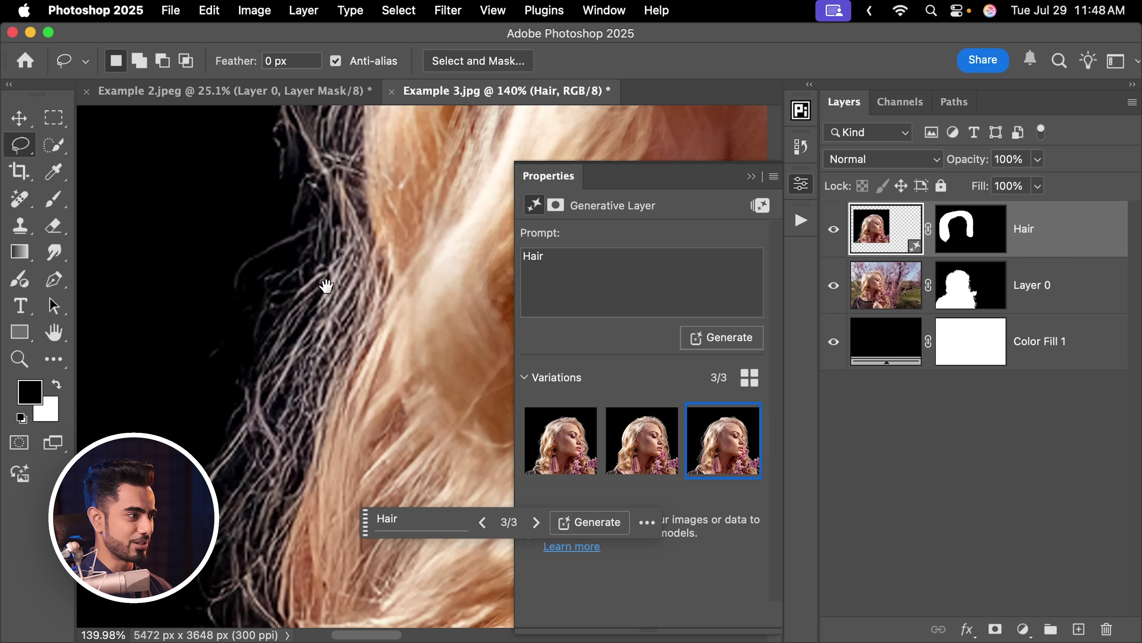
mouse_move(321, 265)
mouse_down()
mouse_move(307, 311)
mouse_move(347, 288)
mouse_move(360, 319)
mouse_move(260, 258)
mouse_move(316, 266)
mouse_up()
scroll(316, 266, down, 5)
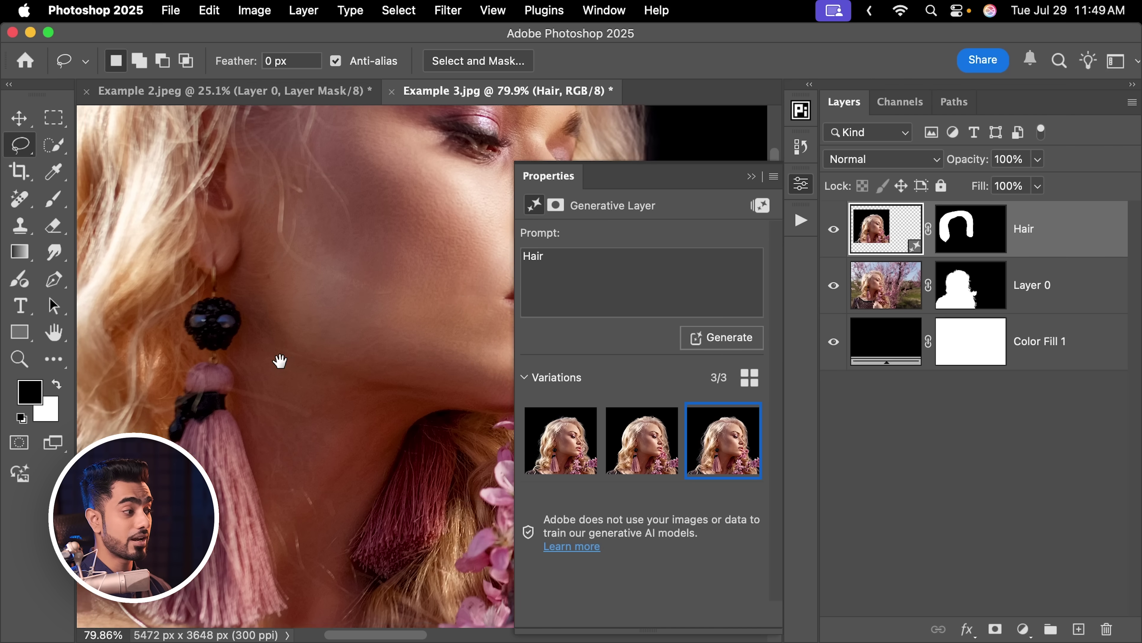
drag(331, 355, 492, 369)
drag(225, 351, 313, 382)
scroll(313, 382, up, 3)
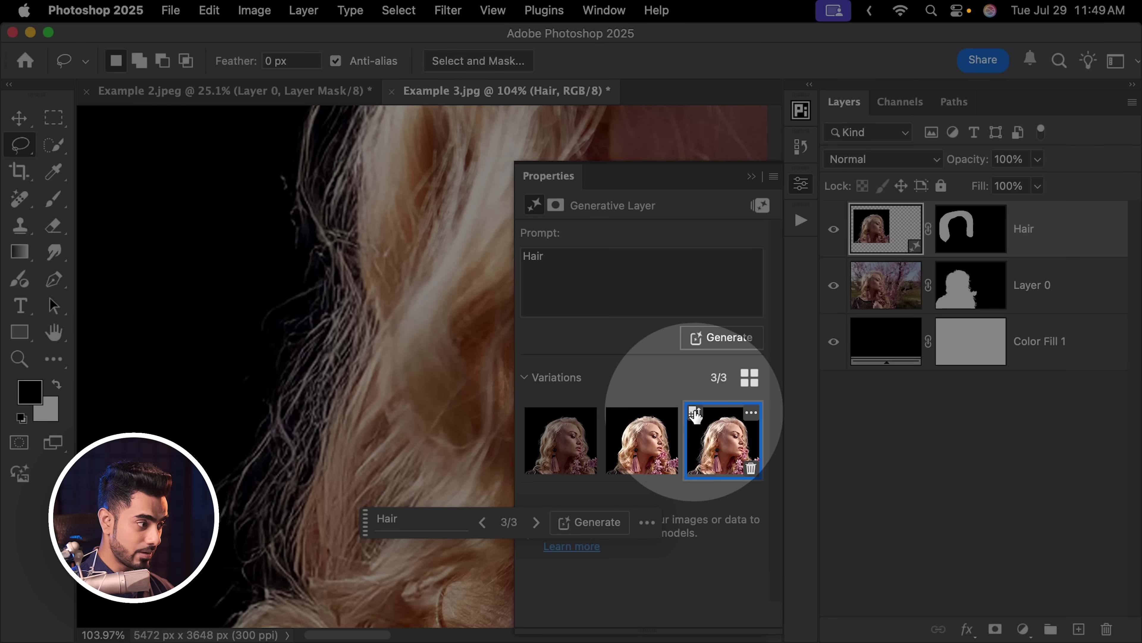
click(695, 414)
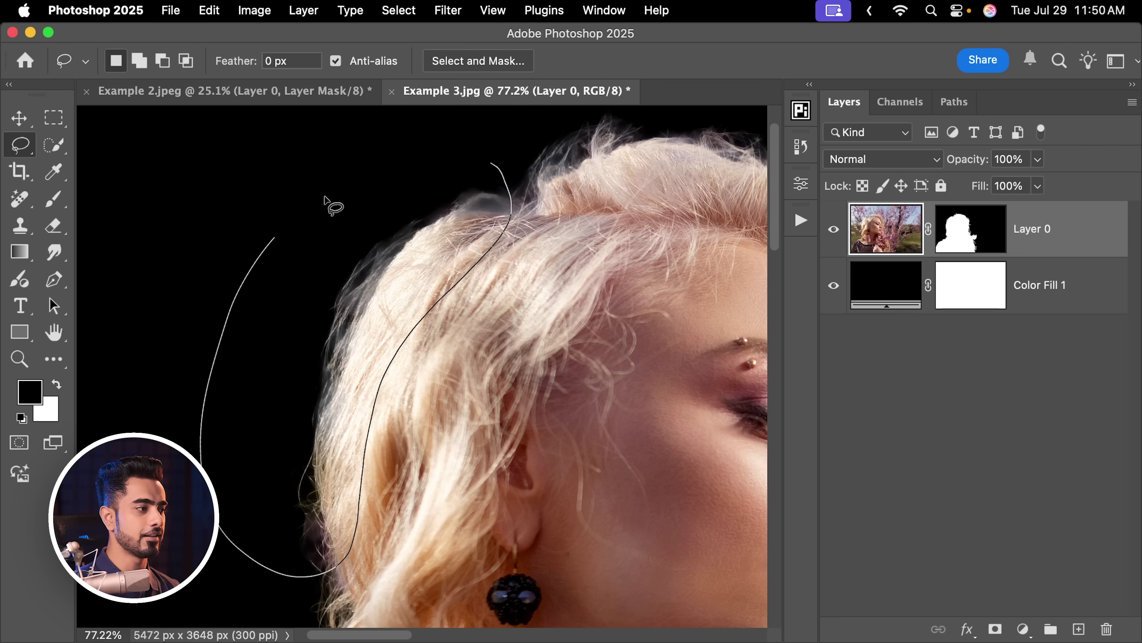
Lasso the hair edge behind the woman's head, fill that area of Layer 0's mask with black, and deselect
drag(358, 181, 490, 165)
click(939, 236)
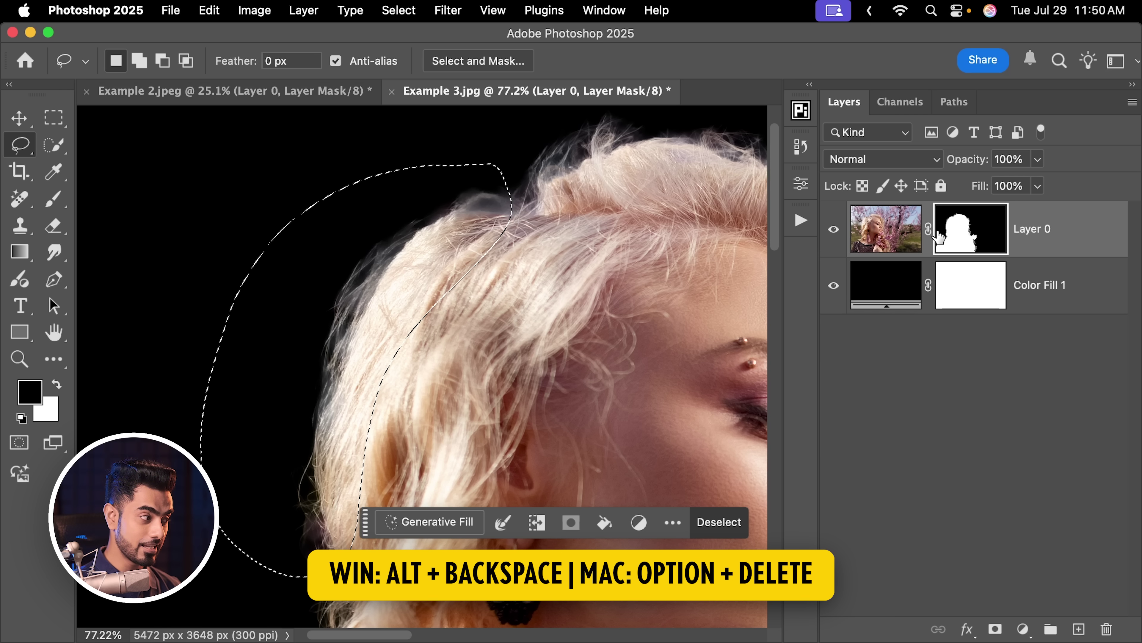
key(alt+BackSpace)
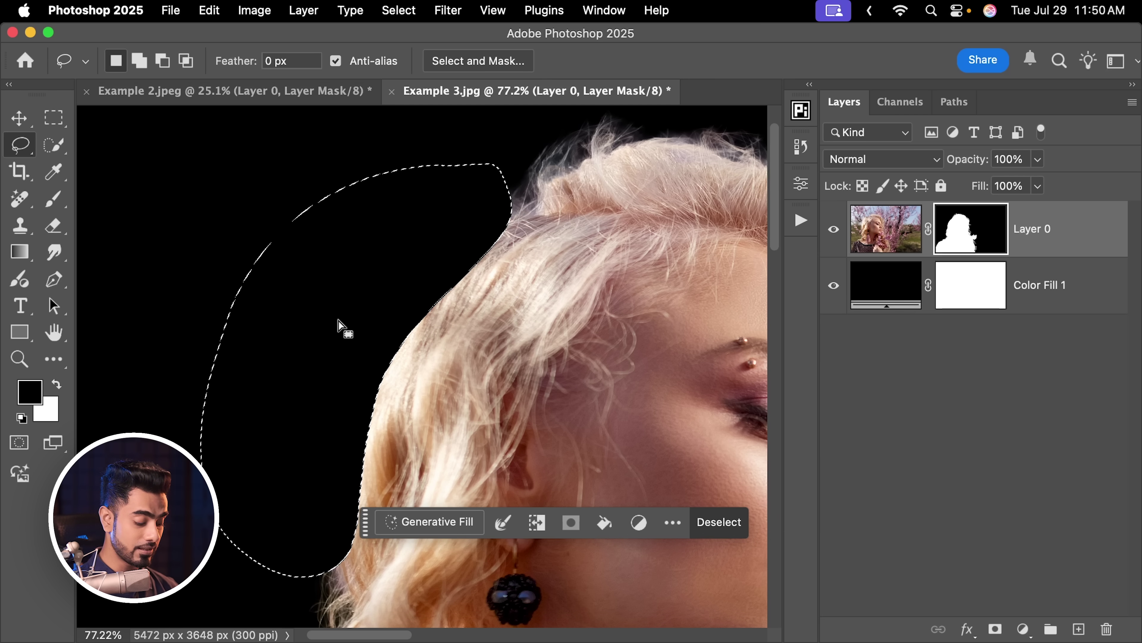
key(super+d)
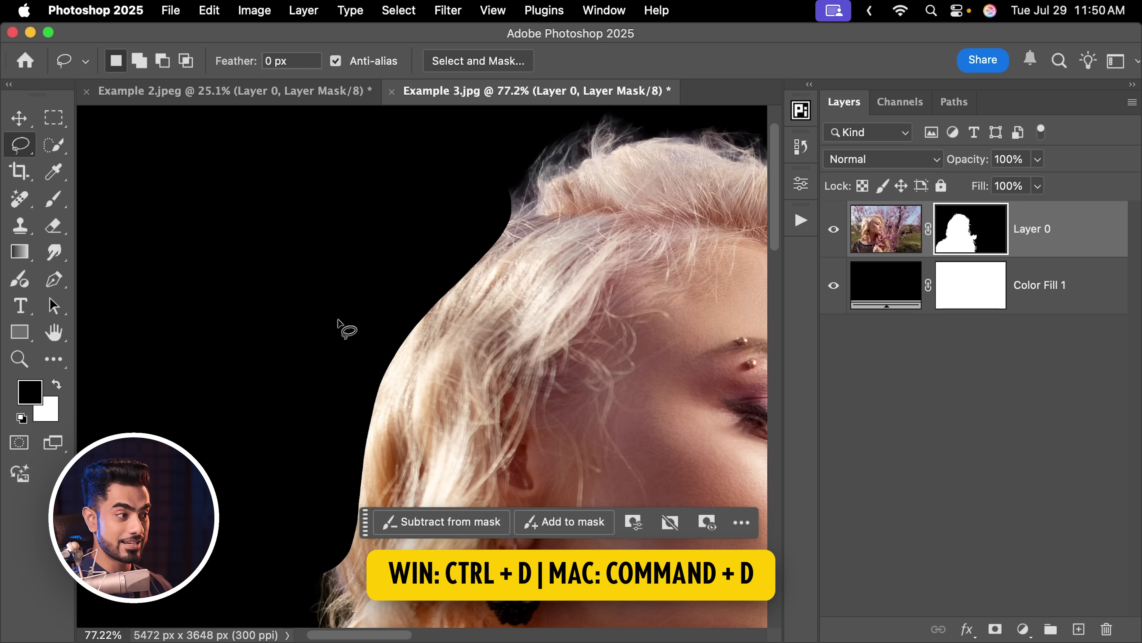
Set up the Hair Close brush from PiXimperfect Hair Brushes at 70 px with white as the foreground colour
click(62, 192)
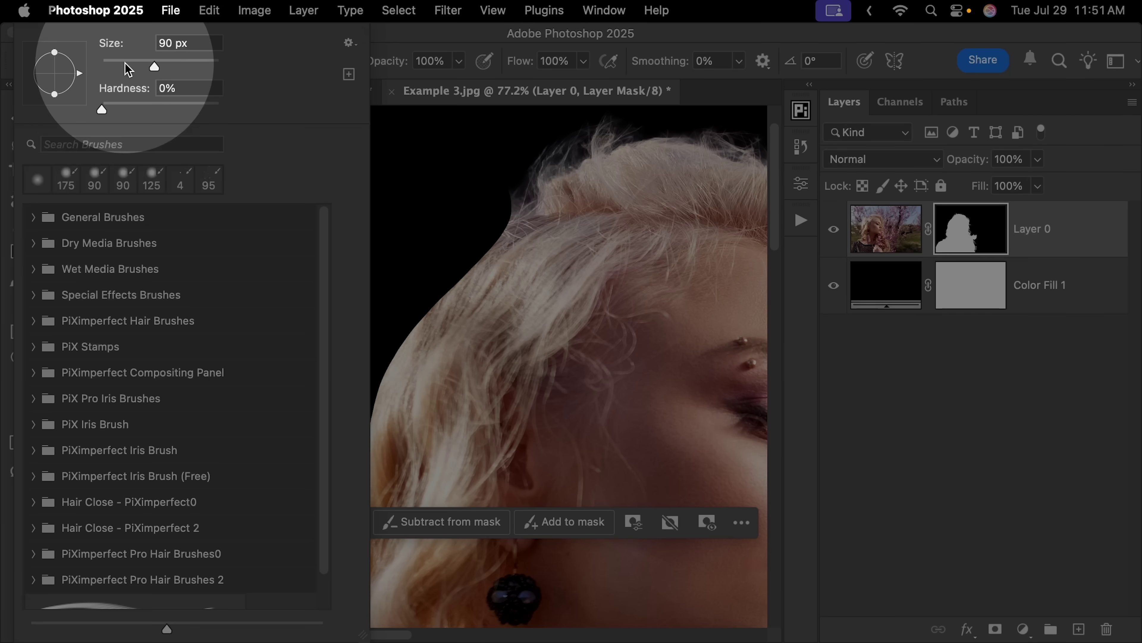
click(33, 321)
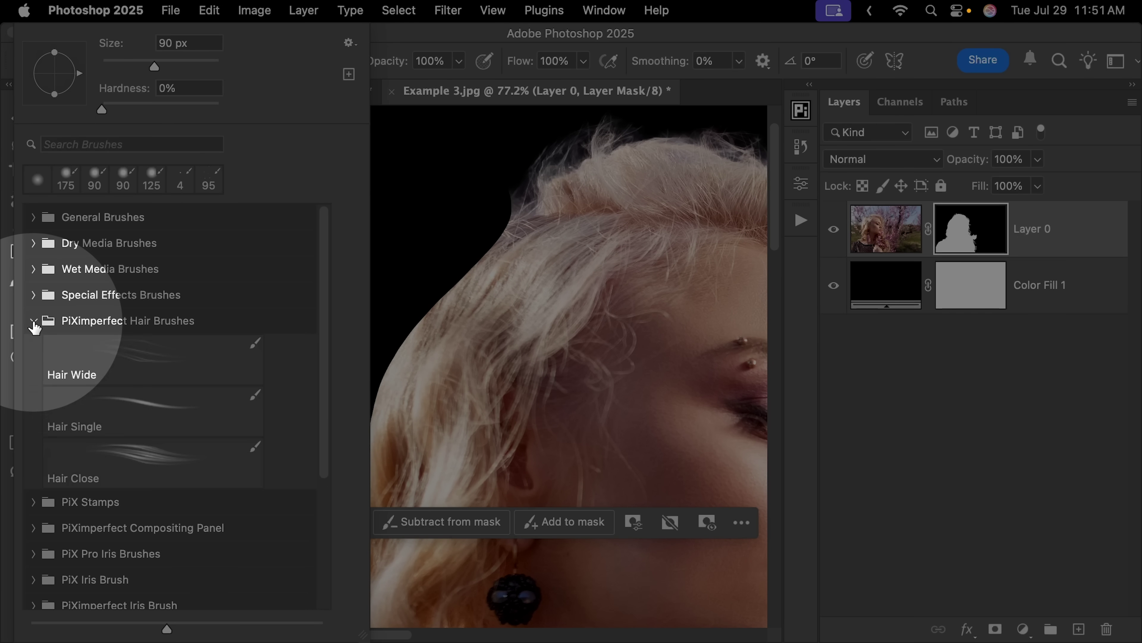
click(143, 459)
key(Return)
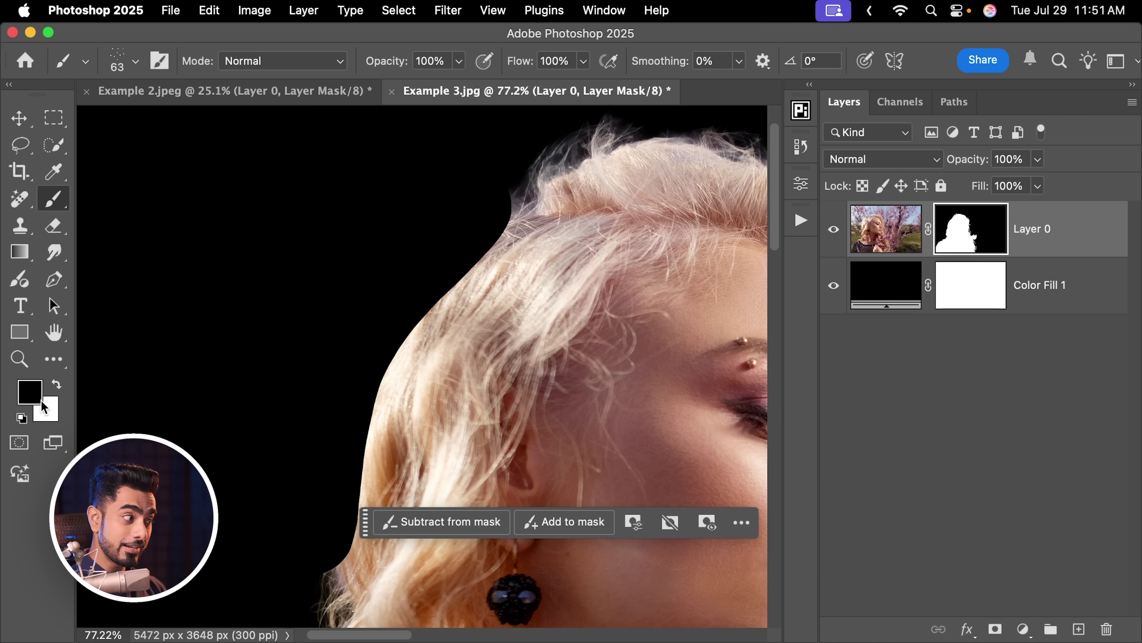
key(x)
scroll(404, 301, up, 5)
key(bracketright)
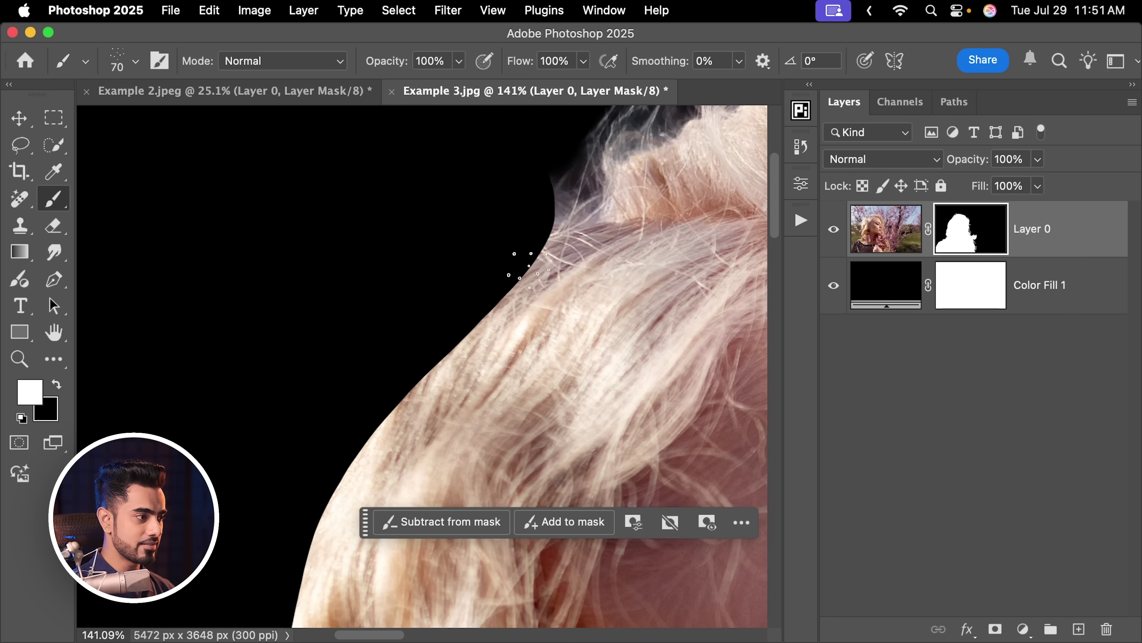
Paint white hair strands outward along the back edge of the head on Layer 0's mask, enlarging the brush to 90 px
mouse_move(537, 267)
mouse_down()
mouse_move(425, 393)
mouse_move(518, 277)
mouse_move(571, 254)
mouse_move(512, 301)
mouse_move(425, 419)
mouse_move(428, 381)
mouse_move(385, 429)
mouse_up()
drag(346, 485, 373, 284)
key(bracketright)
key(bracketright)
drag(317, 347, 303, 402)
drag(328, 315, 326, 449)
drag(340, 274, 329, 447)
drag(306, 409, 323, 533)
drag(528, 120, 514, 314)
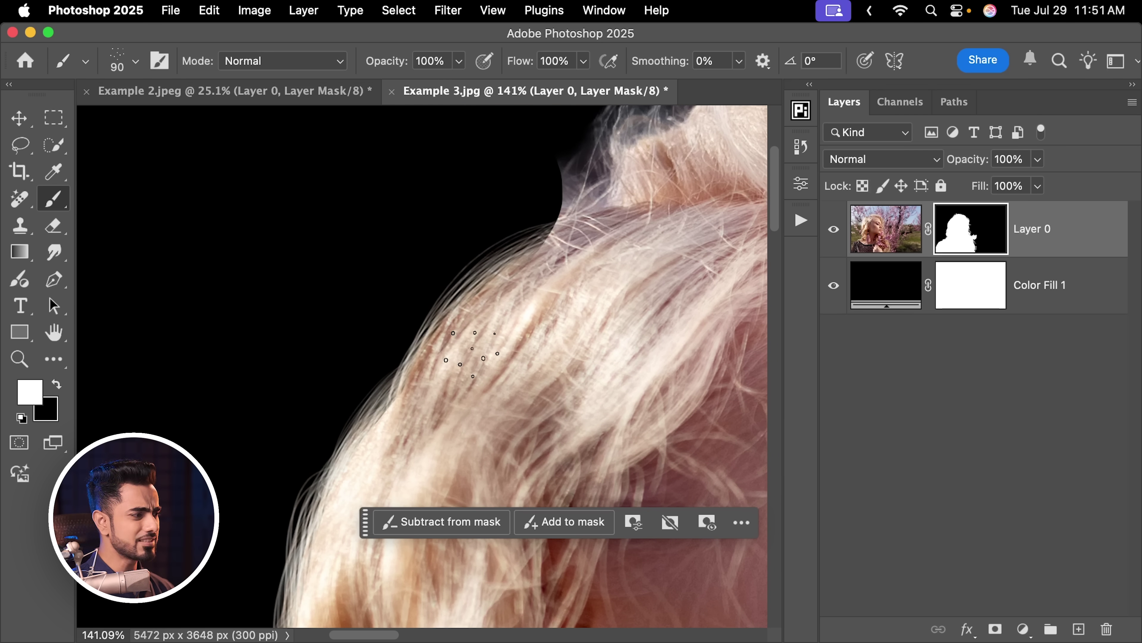
Try the Hair Wide brush at 95 px and settle on the Hair Single brush at 4 px
click(122, 64)
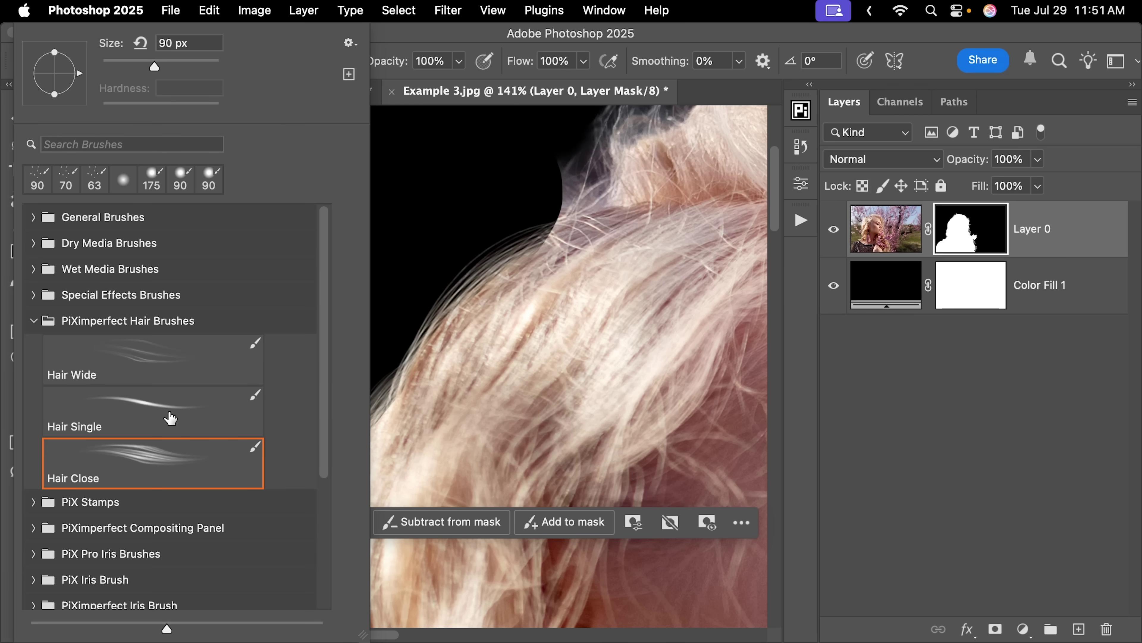
double_click(194, 365)
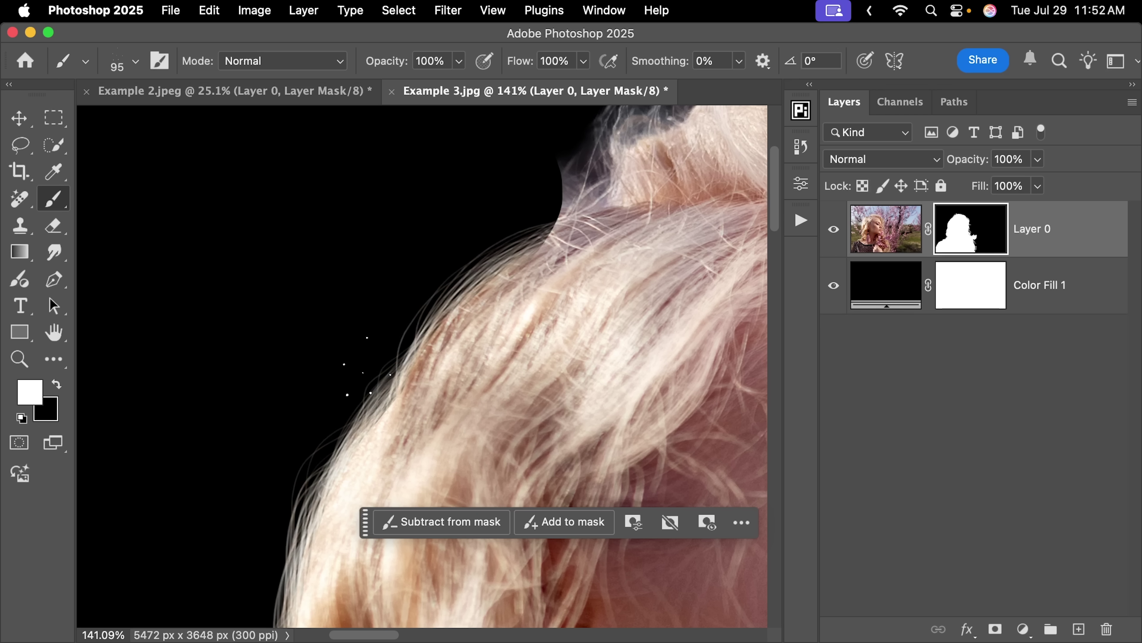
click(124, 68)
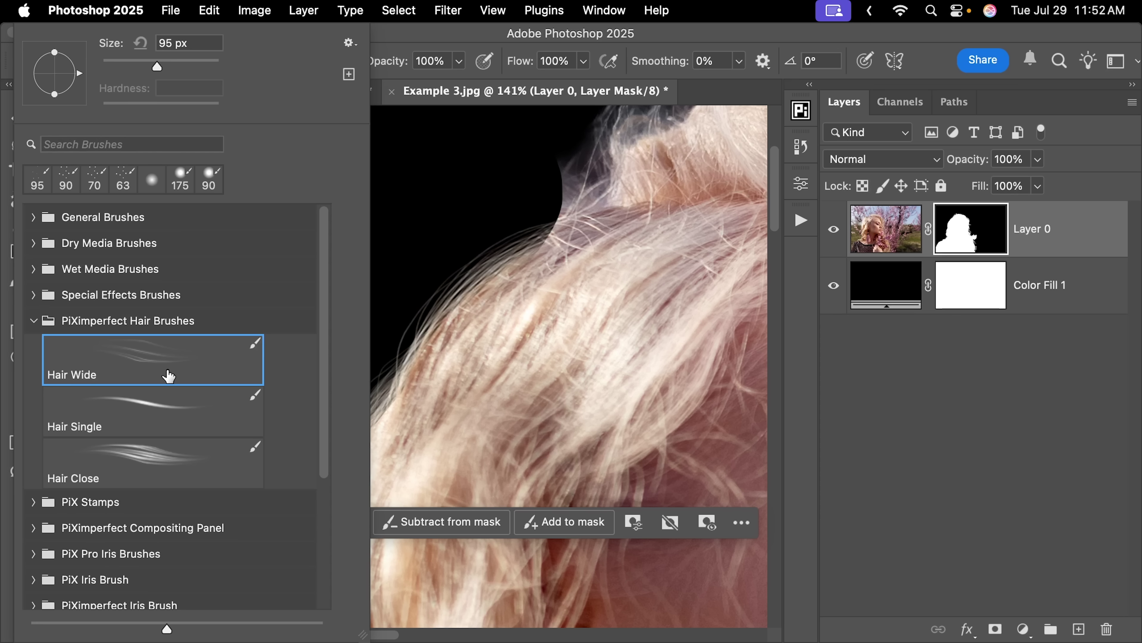
click(153, 412)
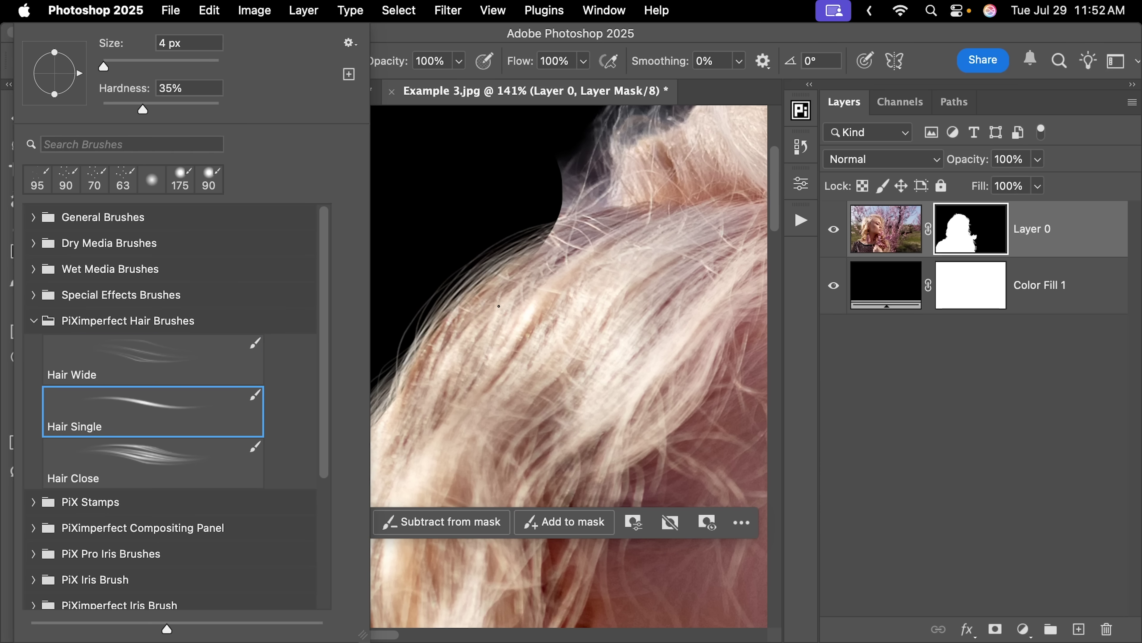
key(Return)
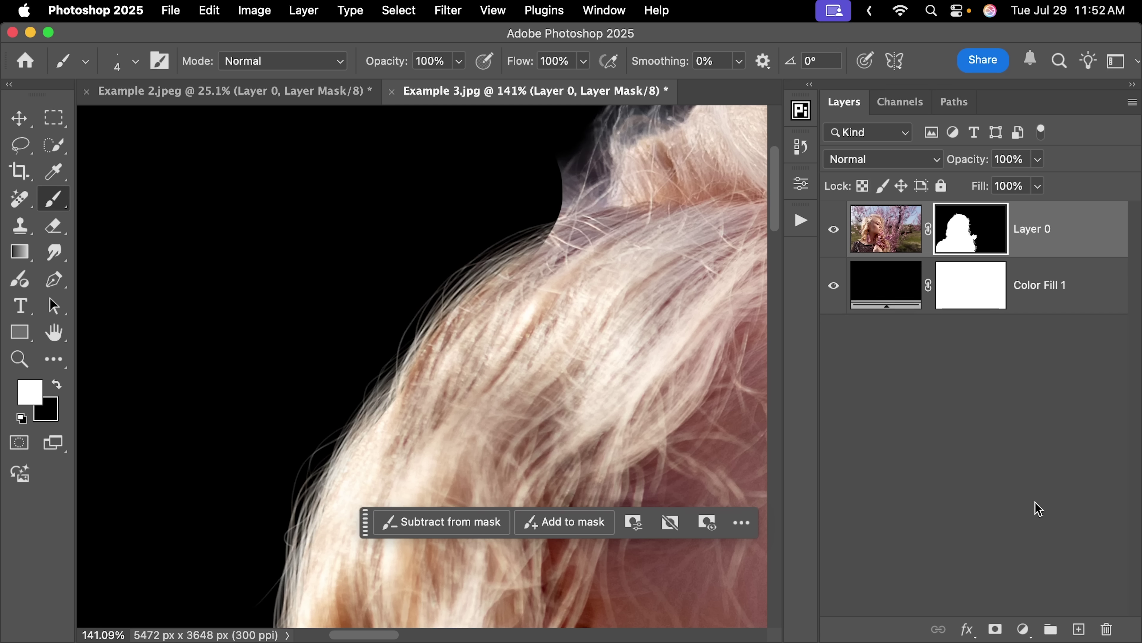
Add a new layer above Layer 0 and paint thin stray strands off the back hair edge in a colour sampled from the hair
click(1079, 629)
key(x)
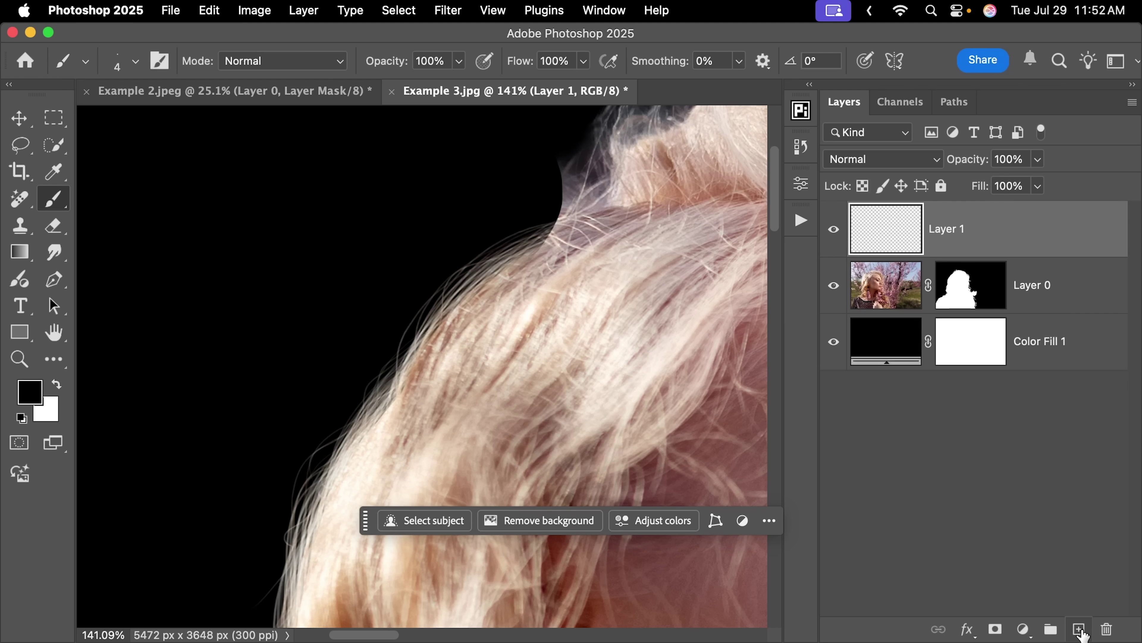
alt+click(481, 322)
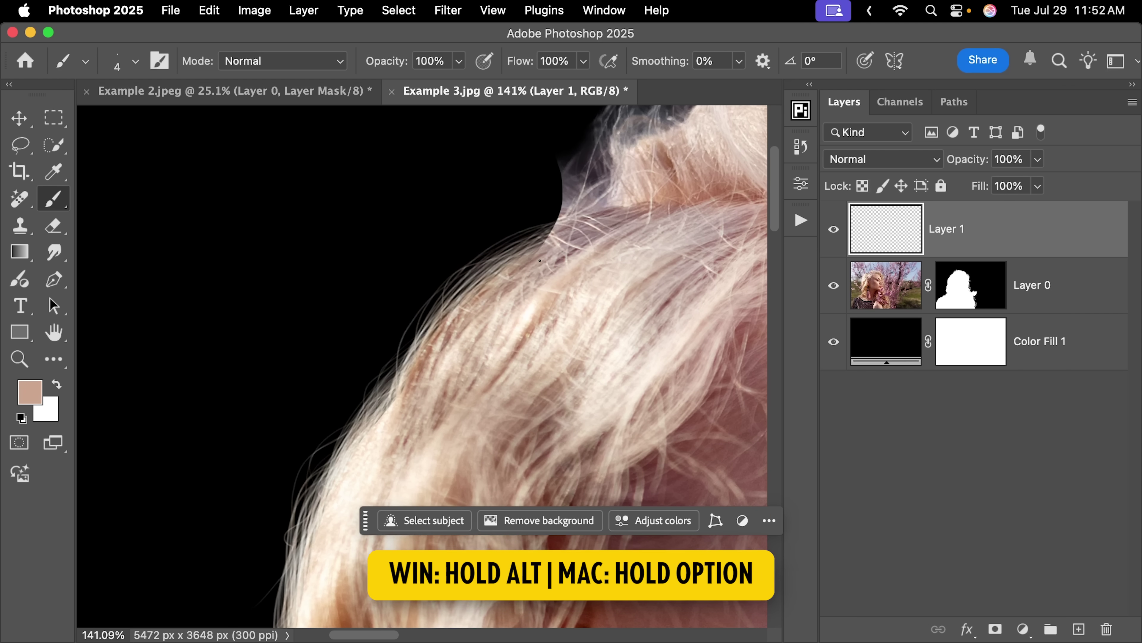
drag(410, 345, 327, 377)
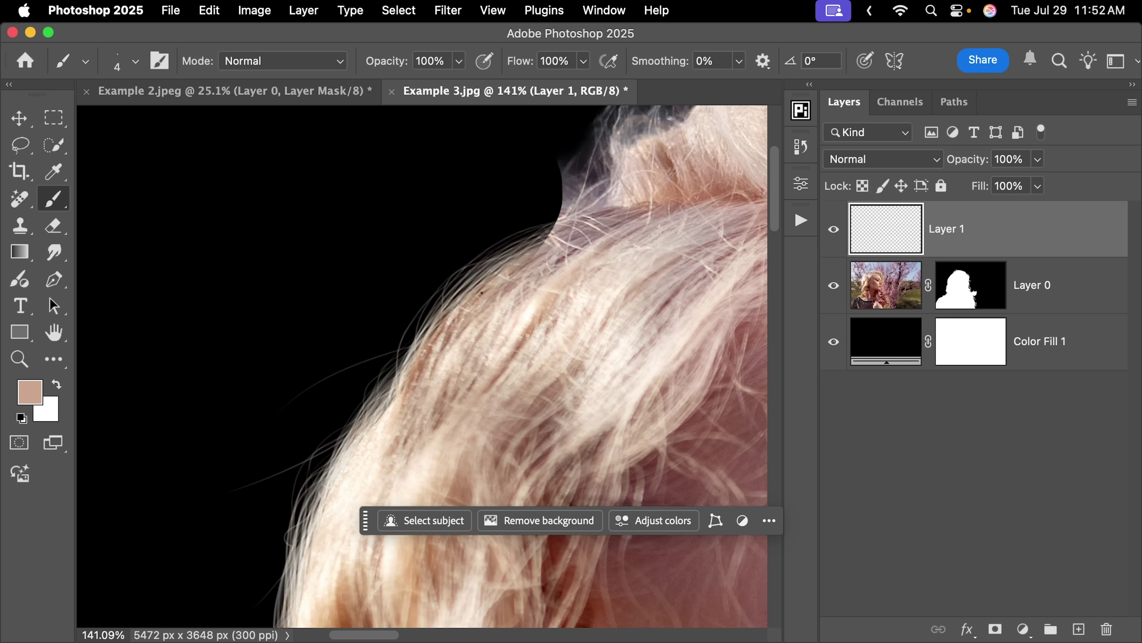
alt+click(375, 448)
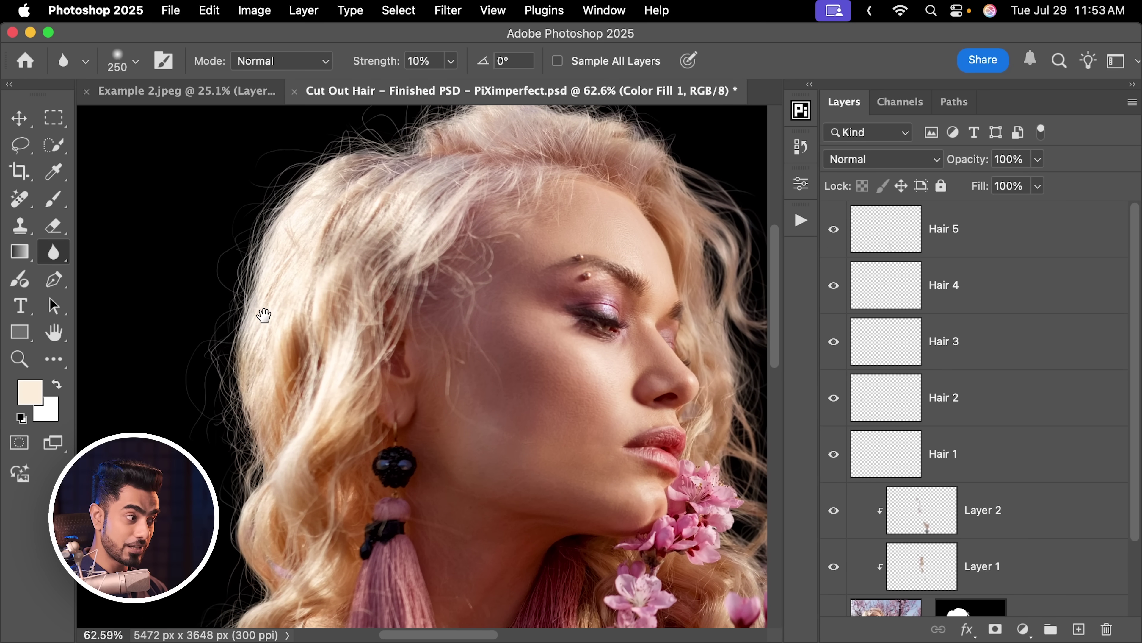
Examine the painted stray strands along the back and top of the woman's hair in the finished PSD
scroll(247, 334, down, 6)
scroll(247, 334, left, 3)
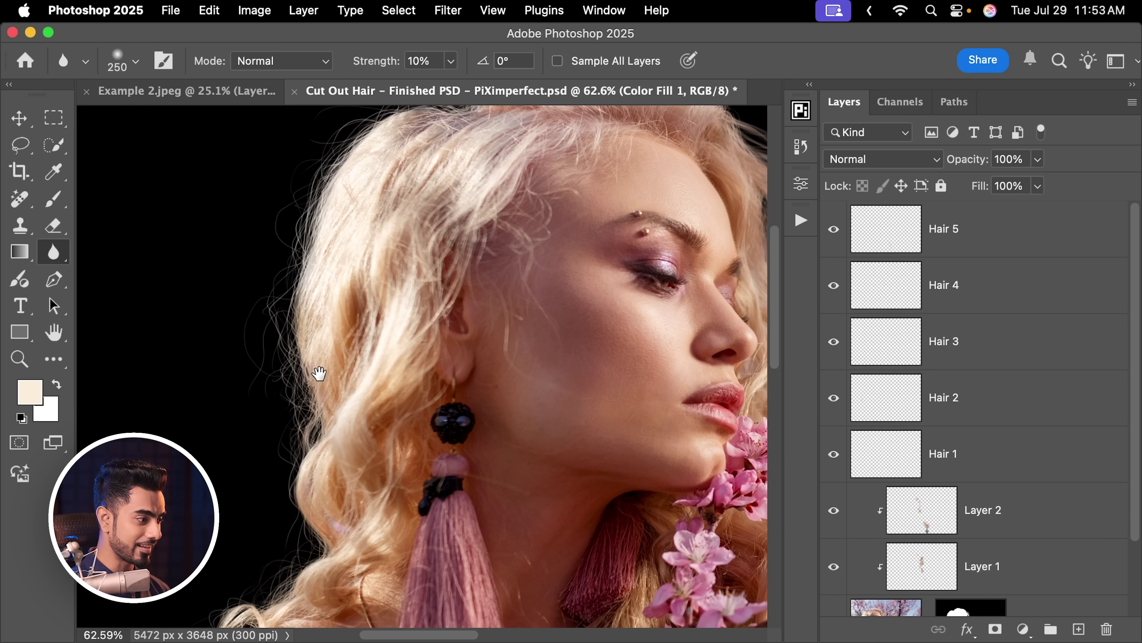
scroll(346, 413, up, 5)
scroll(397, 365, up, 5)
scroll(382, 255, up, 6)
scroll(490, 250, right, 5)
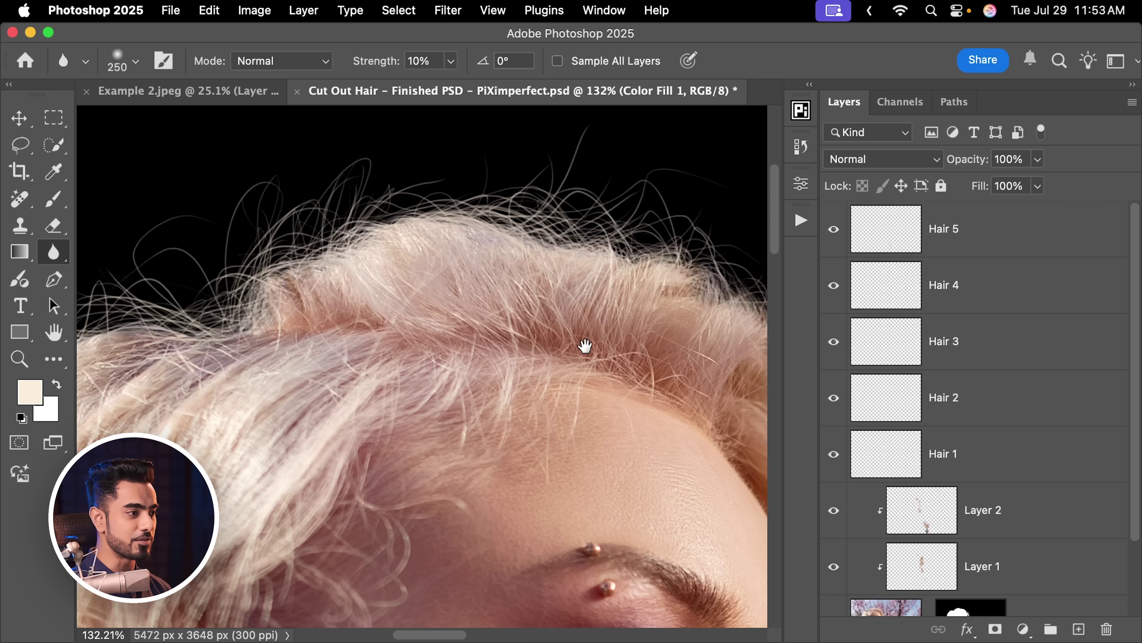